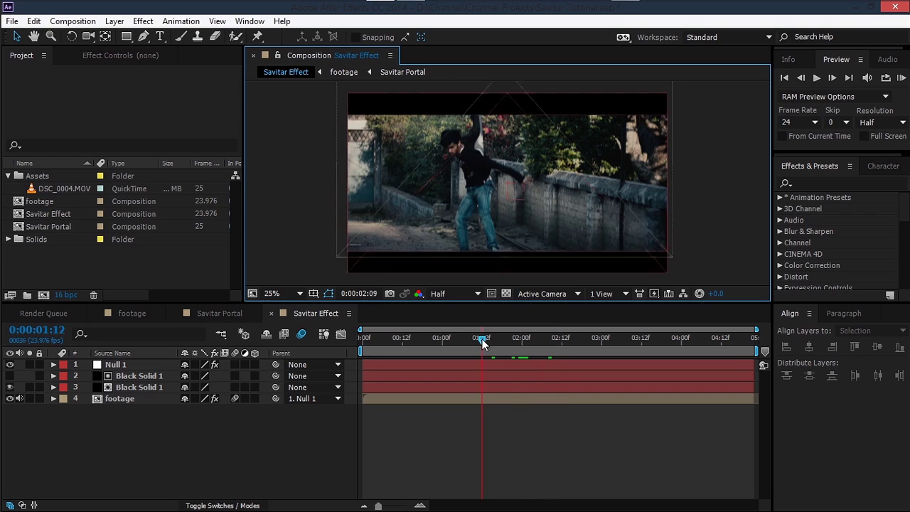
{"action": "left_click_drag", "start_coordinate": [482, 339], "coordinate": [559, 348]}
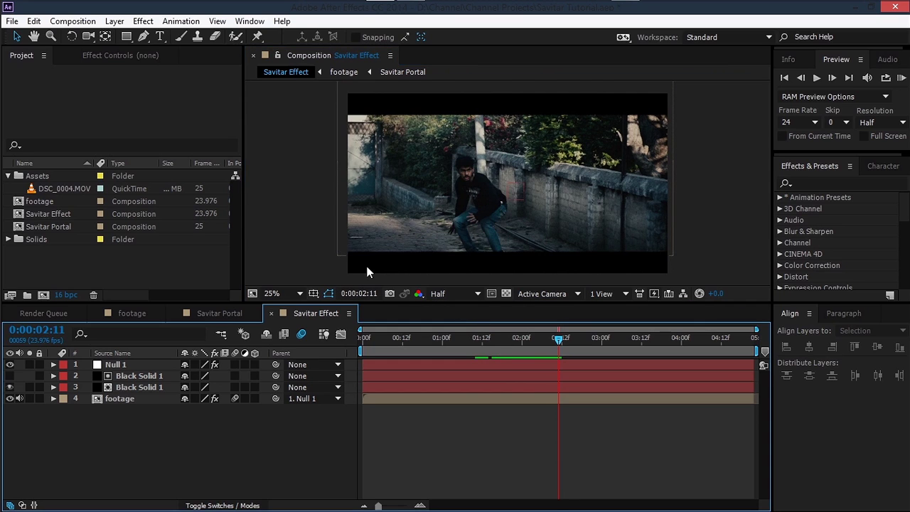
{"action": "key", "text": "period"}
{"action": "key", "text": "period"}
{"action": "key", "text": "comma"}
{"action": "key", "text": "comma"}
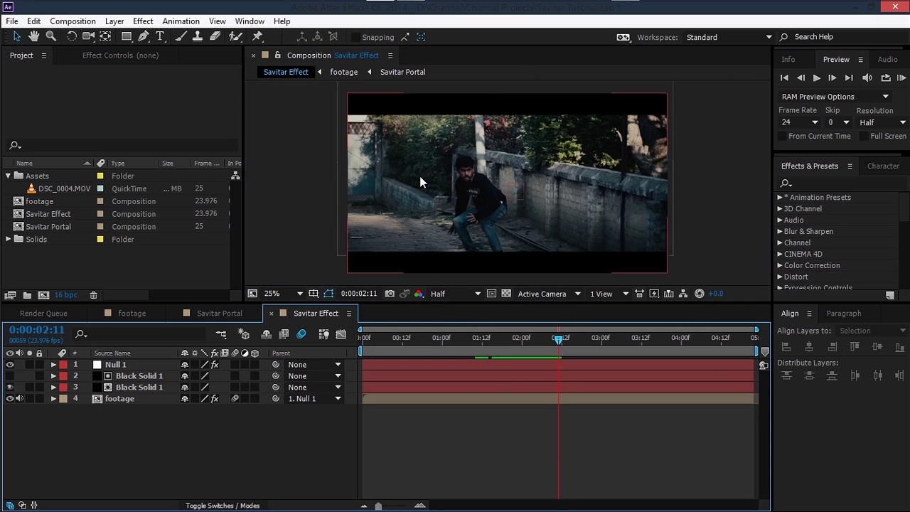
Step: Create a new composition from DSC_0004.MOV and go to the man's jump at 0:00:16:16
{"action": "left_click", "coordinate": [75, 191]}
{"action": "left_click_drag", "start_coordinate": [75, 190], "coordinate": [43, 295]}
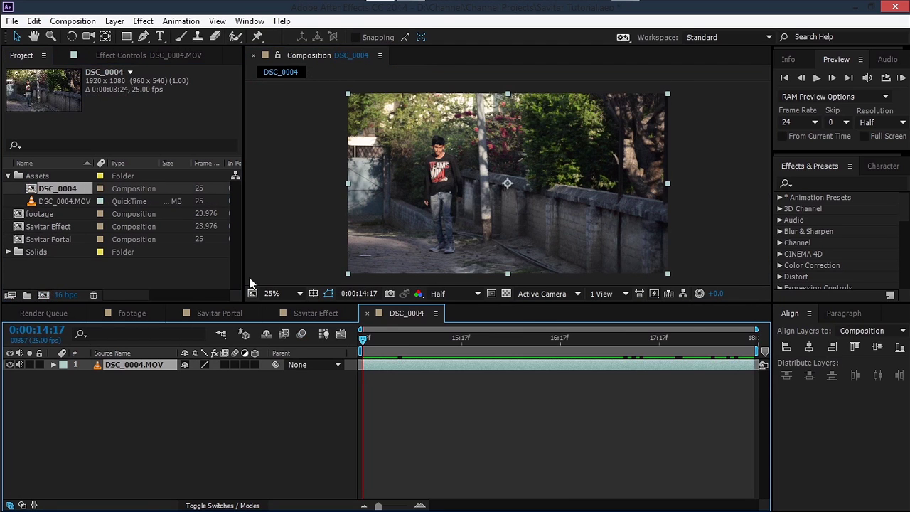
{"action": "left_click_drag", "start_coordinate": [363, 340], "coordinate": [569, 370]}
{"action": "left_click_drag", "start_coordinate": [423, 356], "coordinate": [573, 350]}
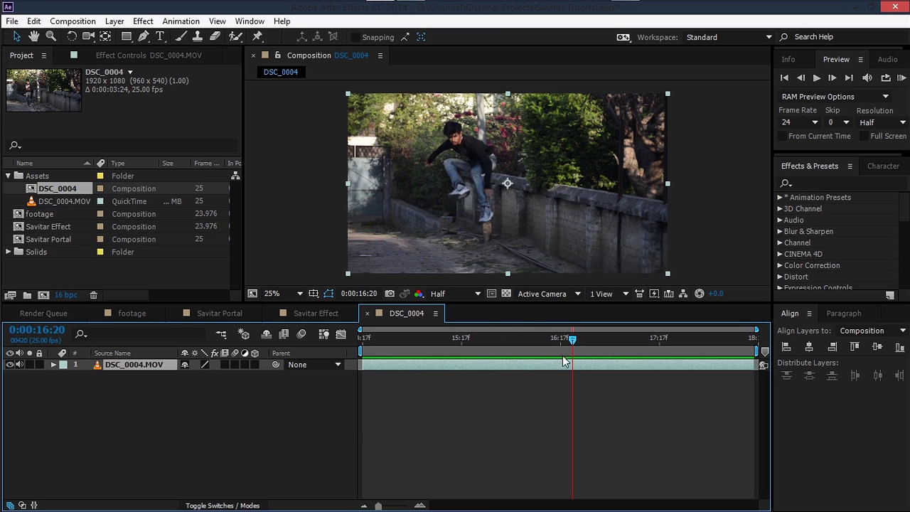
{"action": "left_click_drag", "start_coordinate": [572, 339], "coordinate": [556, 340]}
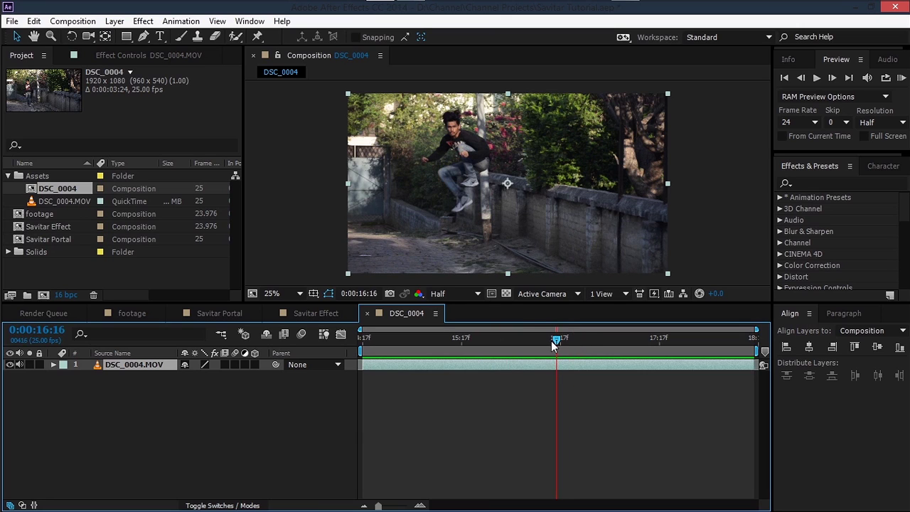
Step: Activate the Roto Brush at Full preview resolution and open the DSC_0004.MOV layer for rotoscoping at 0:00:16:19
{"action": "left_click", "coordinate": [235, 39]}
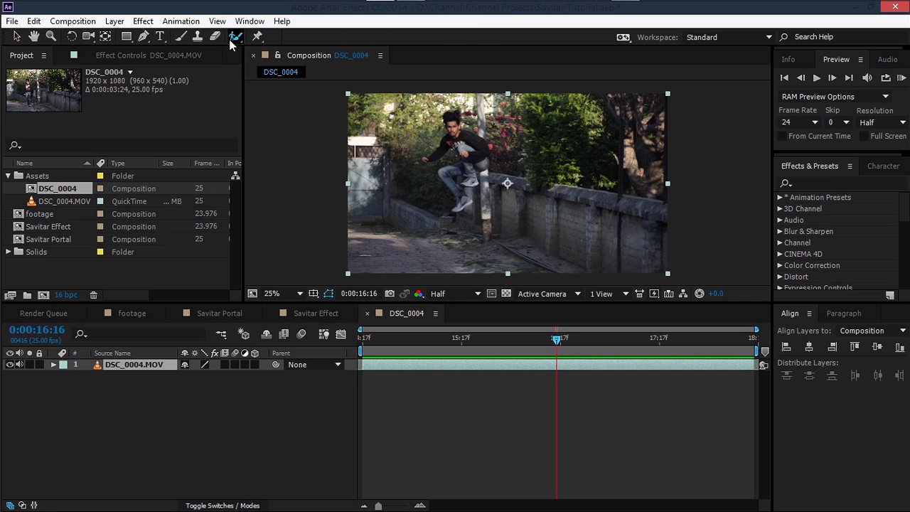
{"action": "left_click", "coordinate": [450, 294]}
{"action": "left_click", "coordinate": [450, 329]}
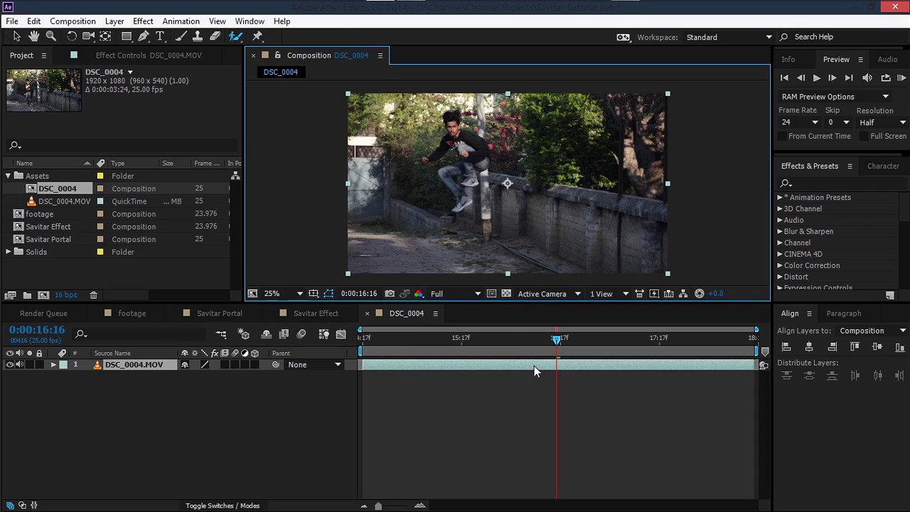
{"action": "double_click", "coordinate": [534, 365]}
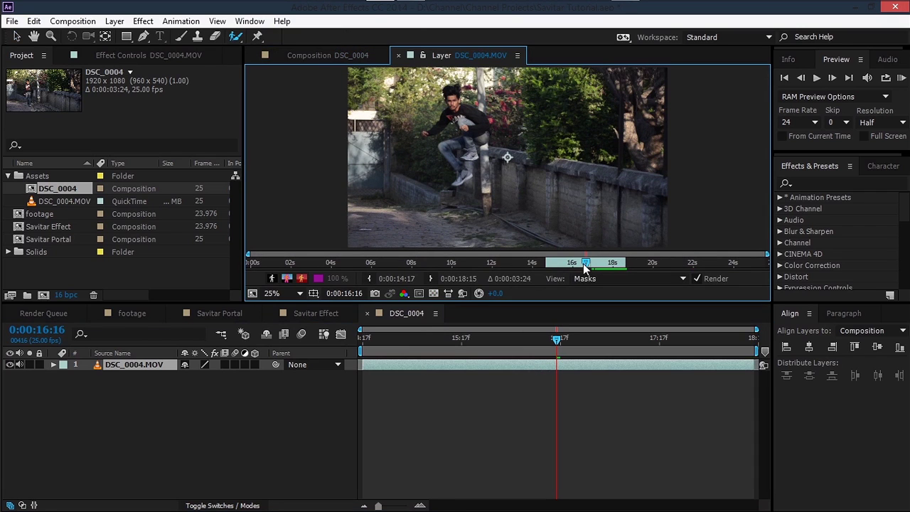
{"action": "left_click_drag", "start_coordinate": [586, 262], "coordinate": [588, 271]}
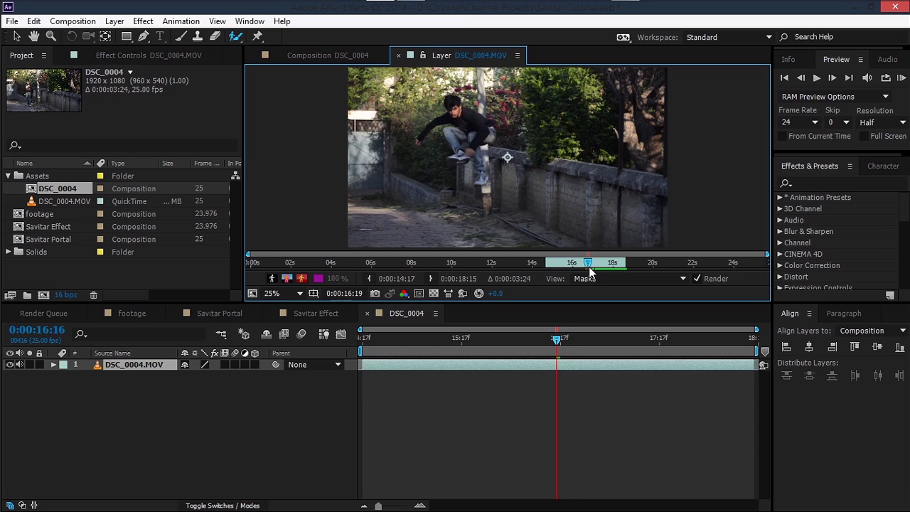
Step: Enlarge the layer view and paint Roto Brush foreground strokes over the jumping man's head, arms and torso
{"action": "left_click_drag", "start_coordinate": [479, 145], "coordinate": [501, 169]}
{"action": "scroll", "coordinate": [507, 159], "scroll_direction": "up", "scroll_amount": 2}
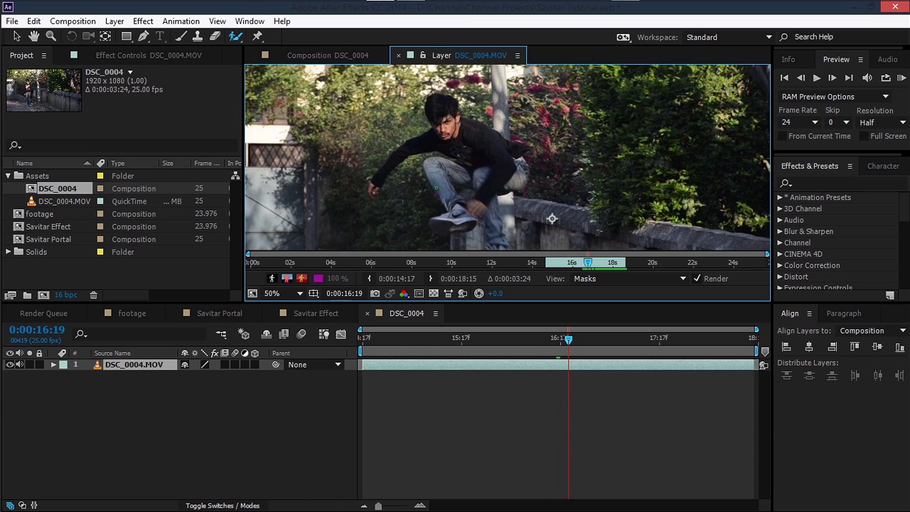
{"action": "key", "text": "grave"}
{"action": "mouse_move", "coordinate": [379, 244]}
{"action": "left_mouse_down"}
{"action": "mouse_move", "coordinate": [387, 217]}
{"action": "mouse_move", "coordinate": [397, 241]}
{"action": "left_mouse_up"}
{"action": "scroll", "coordinate": [388, 217], "scroll_direction": "up", "scroll_amount": 2}
{"action": "mouse_move", "coordinate": [375, 142]}
{"action": "left_mouse_down"}
{"action": "mouse_move", "coordinate": [352, 161]}
{"action": "mouse_move", "coordinate": [367, 188]}
{"action": "mouse_move", "coordinate": [362, 213]}
{"action": "mouse_move", "coordinate": [276, 265]}
{"action": "left_mouse_up"}
{"action": "left_click_drag", "start_coordinate": [414, 137], "coordinate": [451, 164]}
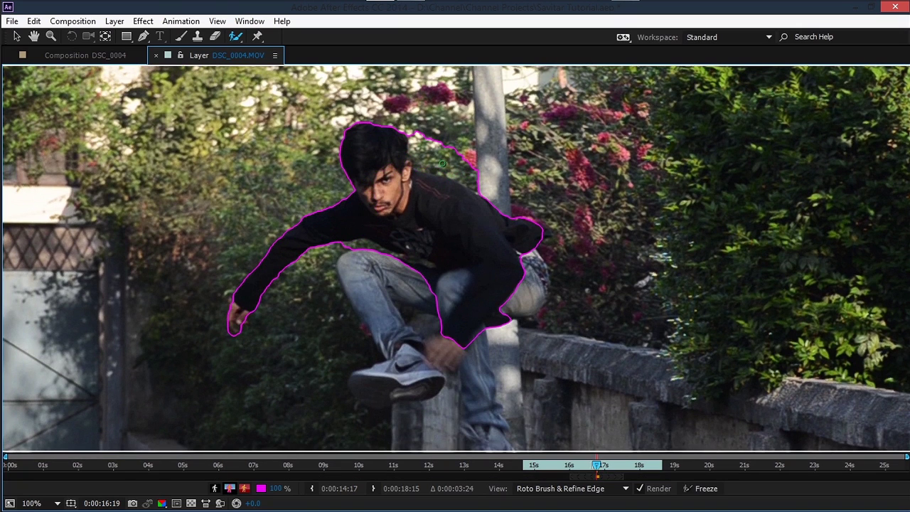
Step: Refine the roto selection at 0:00:16:19, excluding the background behind the neck and between the legs and including both legs and shoes
{"action": "mouse_move", "coordinate": [417, 138]}
{"action": "left_mouse_down"}
{"action": "mouse_move", "coordinate": [431, 160]}
{"action": "mouse_move", "coordinate": [484, 178]}
{"action": "left_mouse_up"}
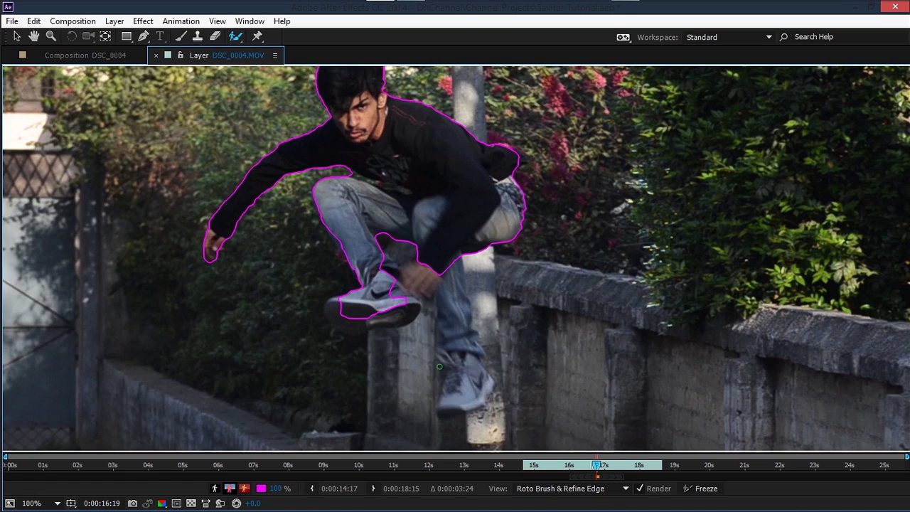
{"action": "mouse_move", "coordinate": [429, 310]}
{"action": "left_mouse_down"}
{"action": "mouse_move", "coordinate": [424, 321]}
{"action": "mouse_move", "coordinate": [438, 311]}
{"action": "left_mouse_up"}
{"action": "key", "text": "comma"}
{"action": "key", "text": "period"}
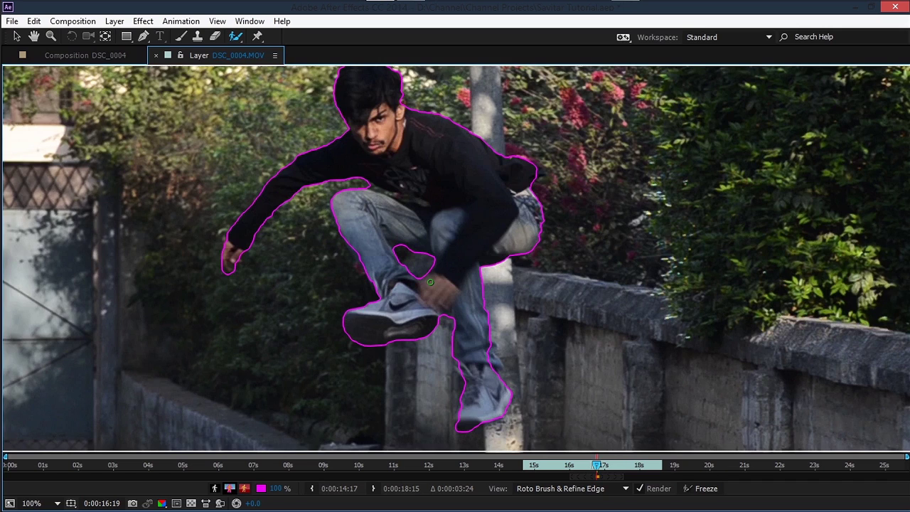
{"action": "left_click_drag", "start_coordinate": [430, 272], "coordinate": [429, 294]}
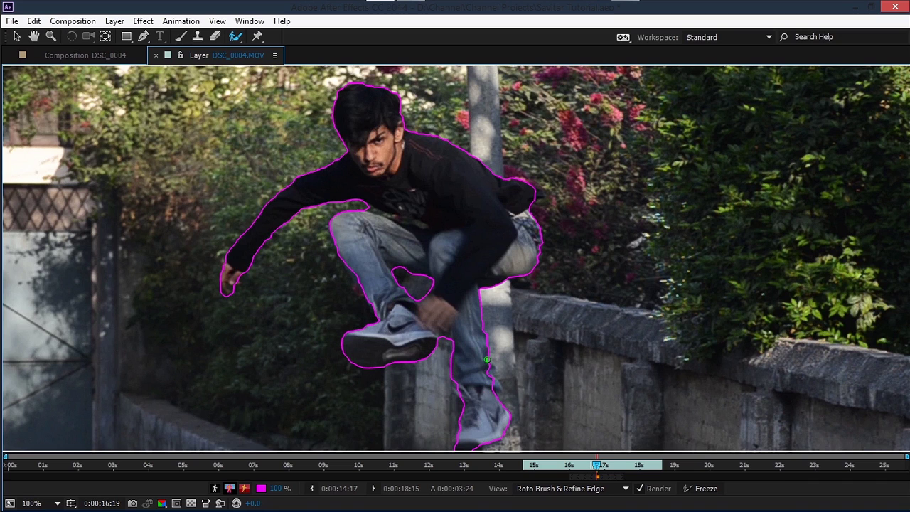
{"action": "left_click_drag", "start_coordinate": [482, 394], "coordinate": [482, 378]}
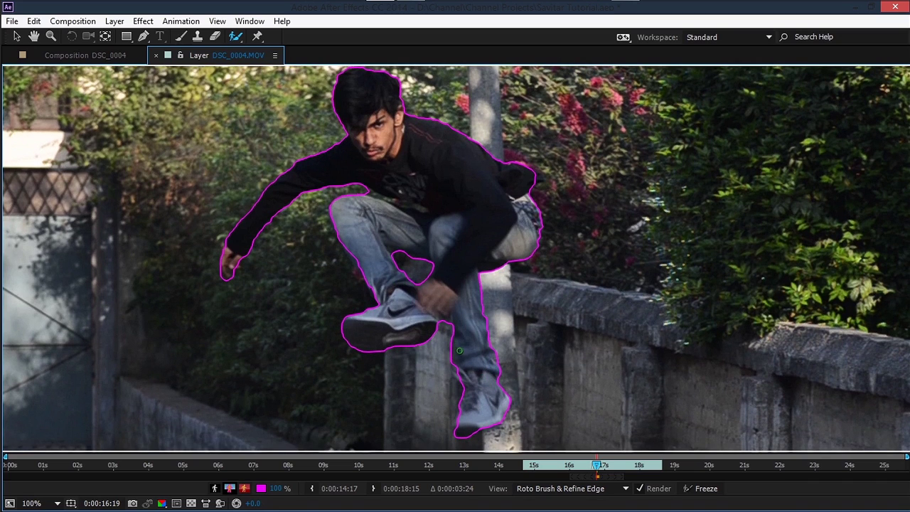
{"action": "key", "text": "comma"}
{"action": "key", "text": "comma"}
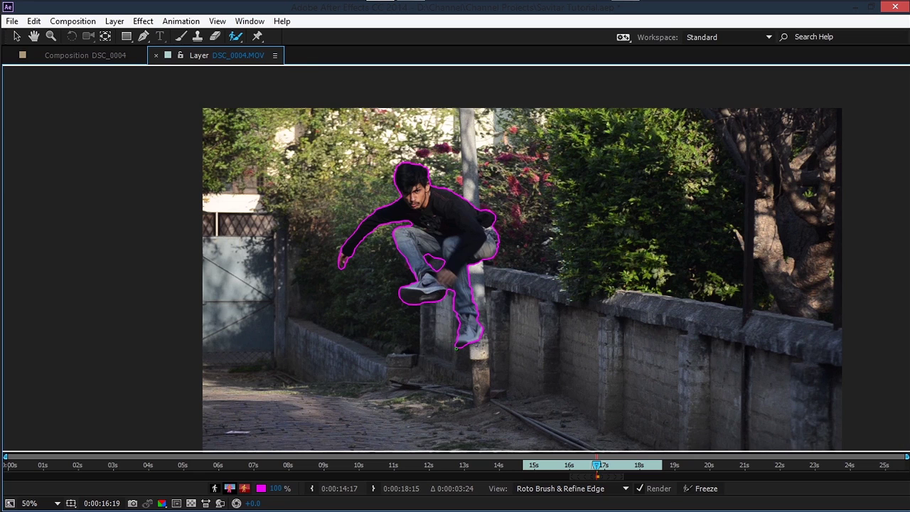
{"action": "left_click_drag", "start_coordinate": [414, 269], "coordinate": [424, 277]}
{"action": "key", "text": "period"}
{"action": "key", "text": "period"}
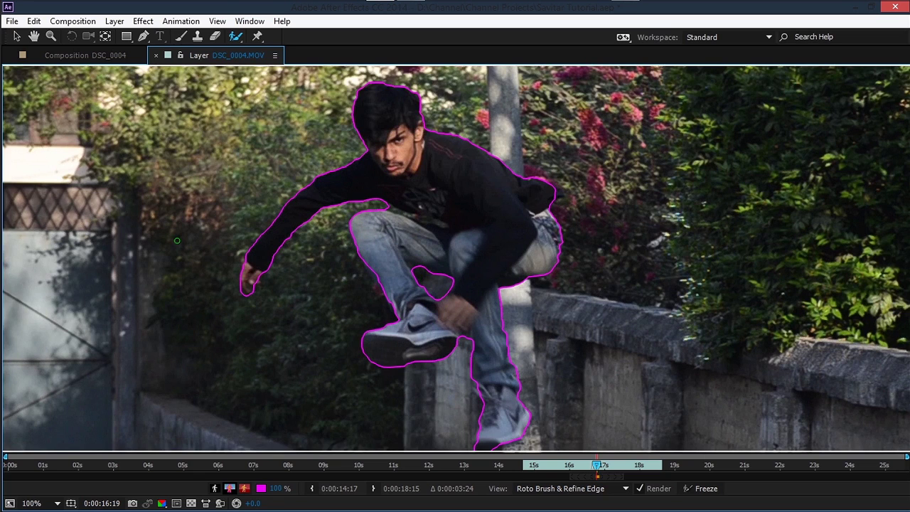
Step: Correct the roto selection at 0:00:16:18 around the outstretched hand, the lower shoe and the man's back
{"action": "key", "text": "Page_Up"}
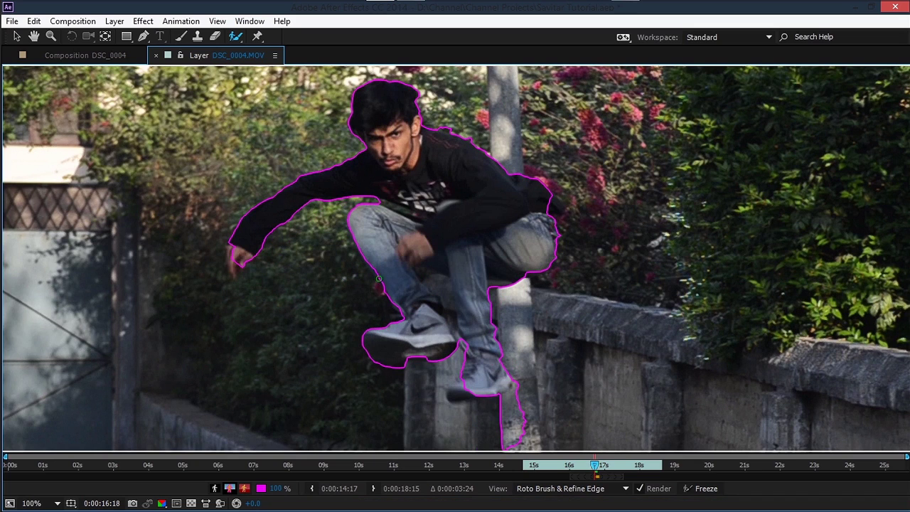
{"action": "left_click_drag", "start_coordinate": [231, 251], "coordinate": [233, 271]}
{"action": "left_click_drag", "start_coordinate": [452, 397], "coordinate": [462, 385]}
{"action": "left_click_drag", "start_coordinate": [540, 205], "coordinate": [562, 201]}
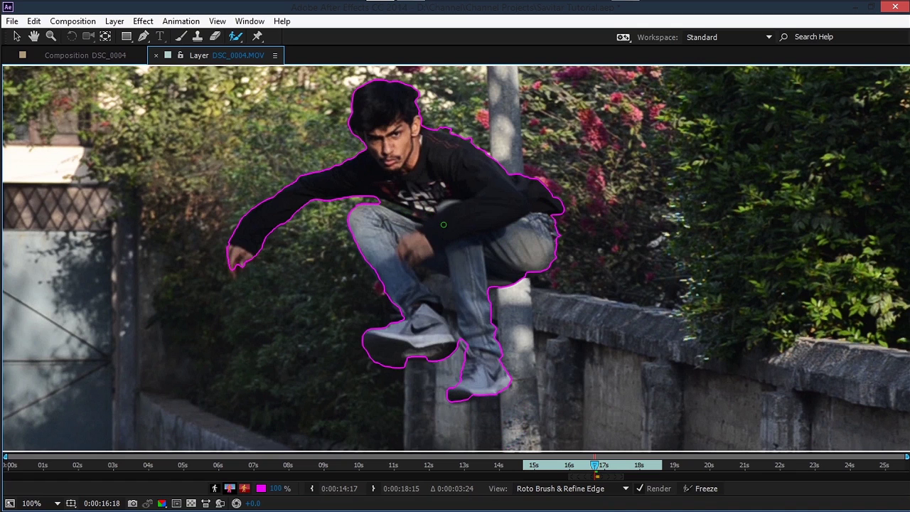
Step: Correct the roto selection at 0:00:16:17, including the hand and shins and excluding the background between the legs
{"action": "key", "text": "Page_Up"}
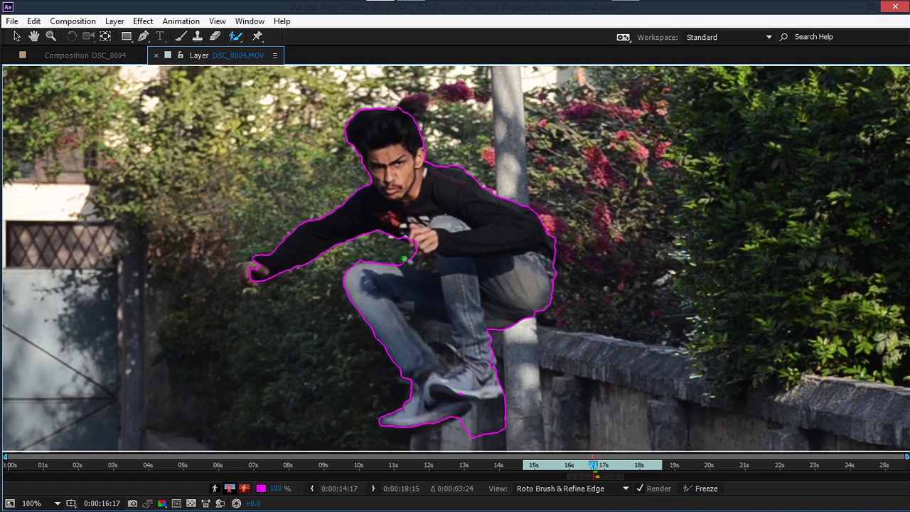
{"action": "key", "text": "Page_Down"}
{"action": "key", "text": "Page_Up"}
{"action": "left_click_drag", "start_coordinate": [439, 336], "coordinate": [422, 320], "text": "alt"}
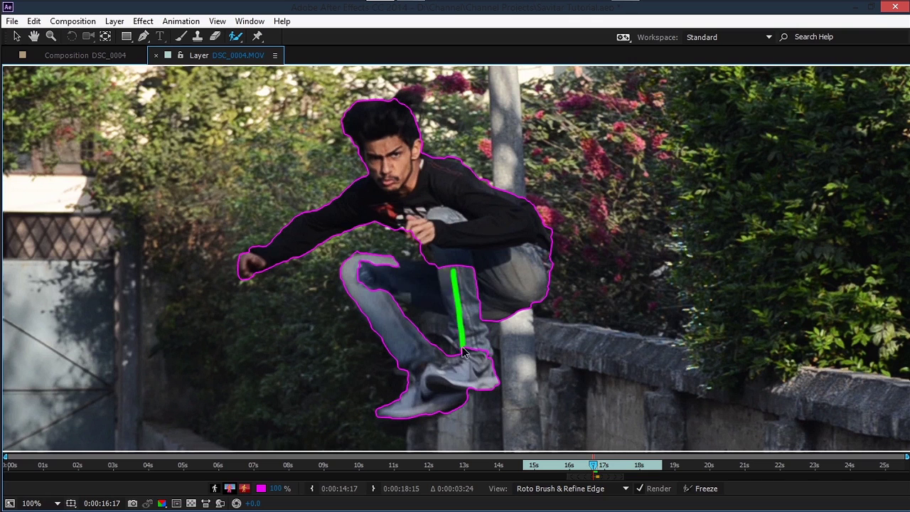
Step: Correct the roto selection at 0:00:16:16 and 0:00:16:15 around the outstretched hand, the lower leg and the gap between the legs
{"action": "key", "text": "Page_Up"}
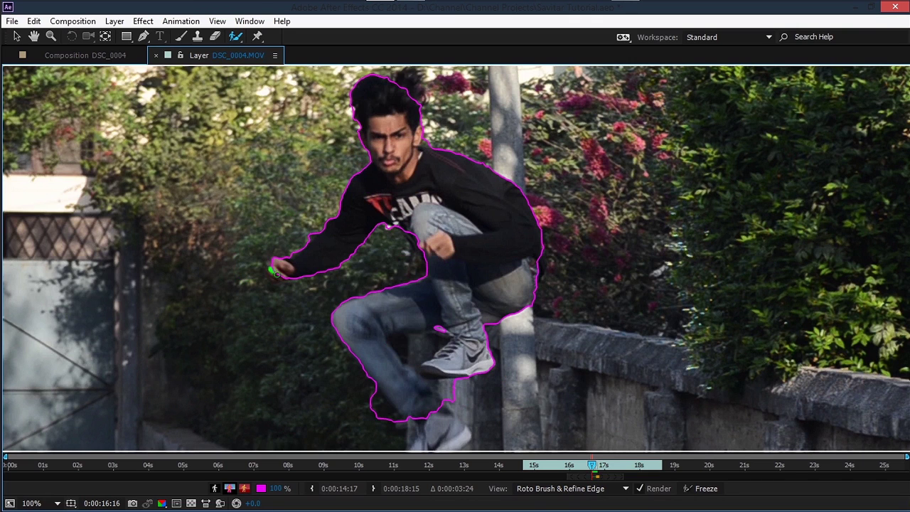
{"action": "scroll", "coordinate": [455, 384], "scroll_direction": "down", "scroll_amount": 2}
{"action": "key", "text": "Page_Up"}
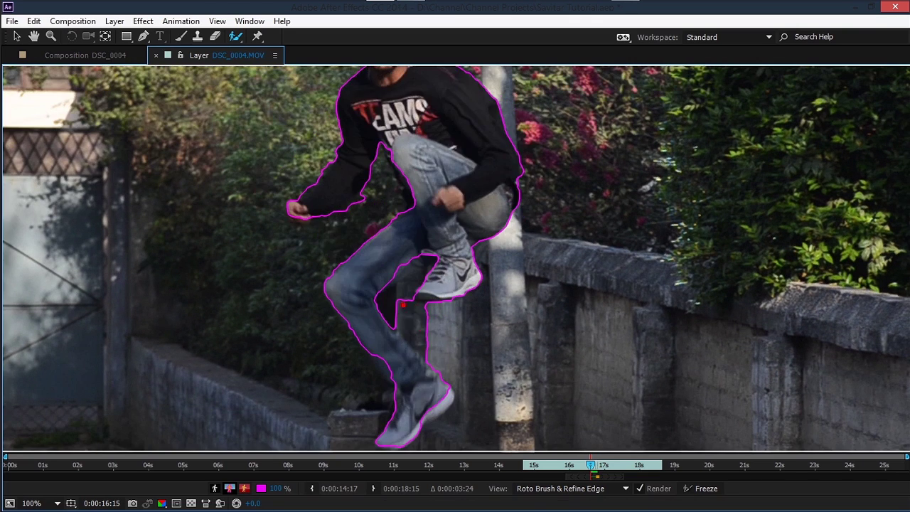
{"action": "scroll", "coordinate": [412, 342], "scroll_direction": "down", "scroll_amount": 1}
{"action": "scroll", "coordinate": [423, 364], "scroll_direction": "up", "scroll_amount": 2}
{"action": "scroll", "coordinate": [423, 364], "scroll_direction": "up", "scroll_amount": 1}
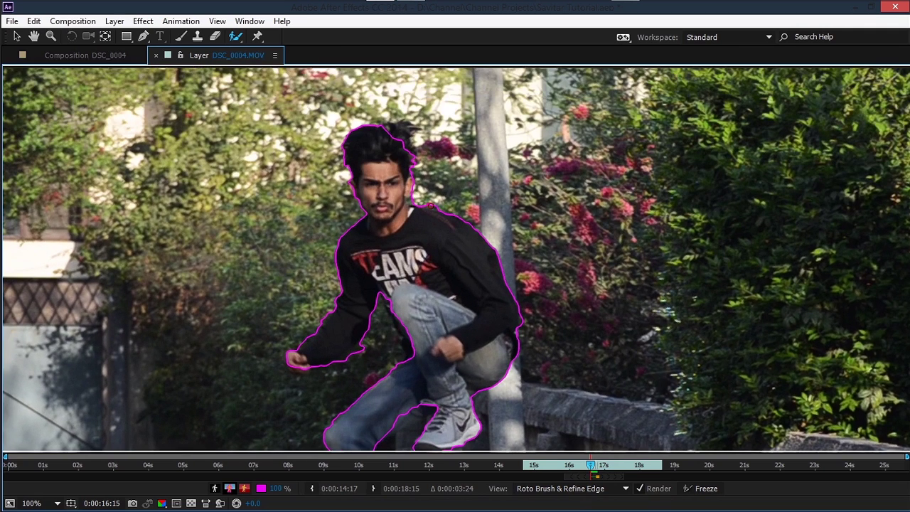
{"action": "scroll", "coordinate": [413, 334], "scroll_direction": "down", "scroll_amount": 1}
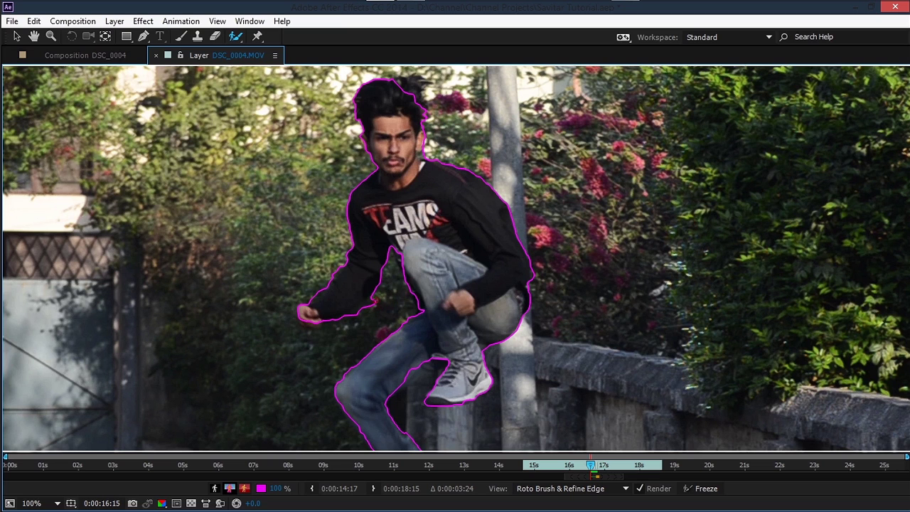
Step: Correct the roto selection at 0:00:16:14 around the man's standing leg and foot
{"action": "key", "text": "Page_Up"}
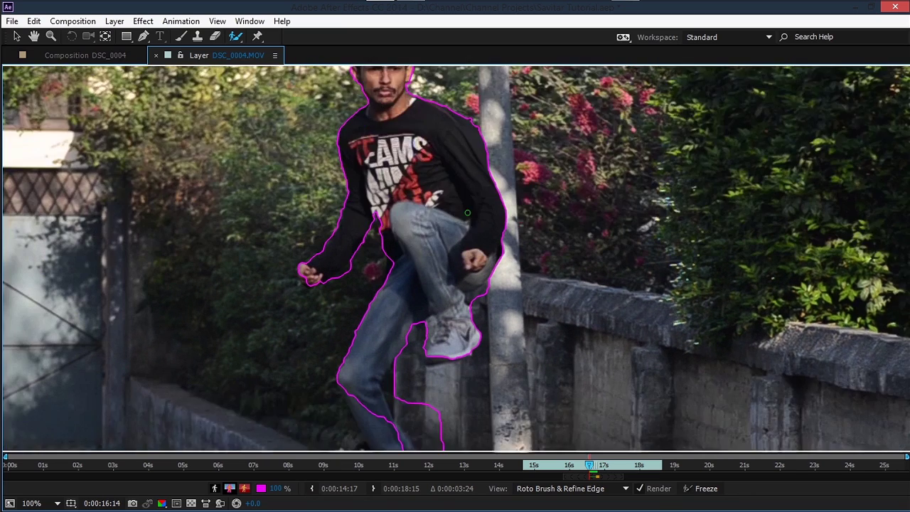
{"action": "scroll", "coordinate": [467, 213], "scroll_direction": "down", "scroll_amount": 3}
{"action": "scroll", "coordinate": [441, 284], "scroll_direction": "up", "scroll_amount": 2}
{"action": "key", "text": "comma"}
{"action": "key", "text": "comma"}
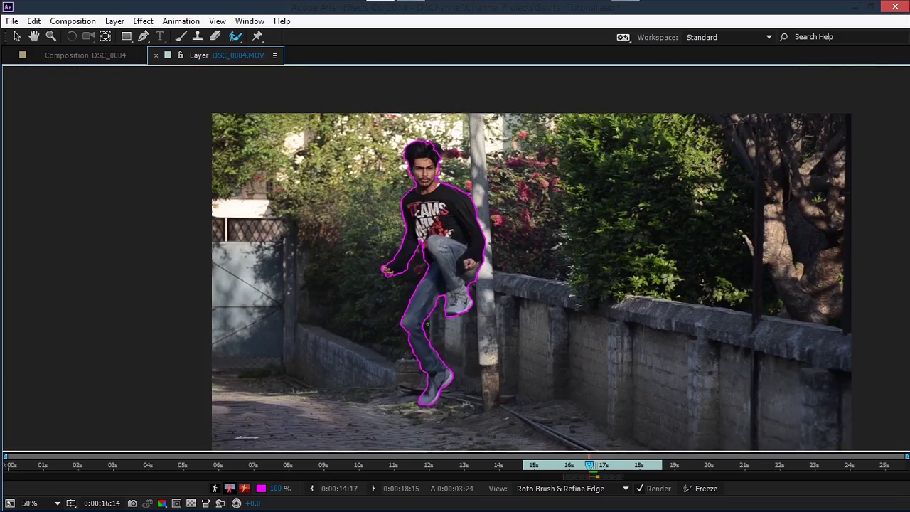
Step: Step forward through the rotoscoped frames to 0:00:16:20, restore the panel layout and check the cut-out man in the composition
{"action": "key", "text": "period"}
{"action": "key", "text": "period"}
{"action": "key", "text": "Page_Down"}
{"action": "key", "text": "Page_Down"}
{"action": "key", "text": "Page_Down"}
{"action": "key", "text": "Page_Down"}
{"action": "key", "text": "Page_Down"}
{"action": "key", "text": "Page_Down"}
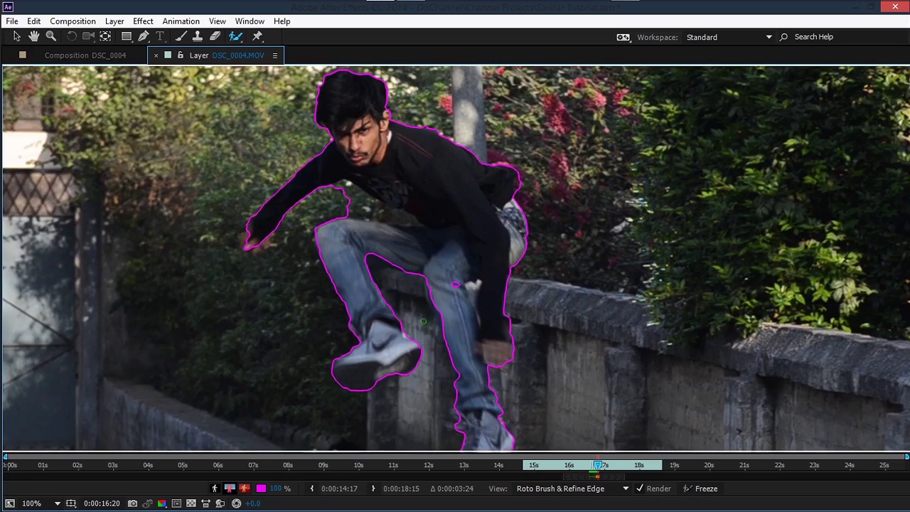
{"action": "scroll", "coordinate": [423, 321], "scroll_direction": "up", "scroll_amount": 1}
{"action": "key", "text": "comma"}
{"action": "key", "text": "grave"}
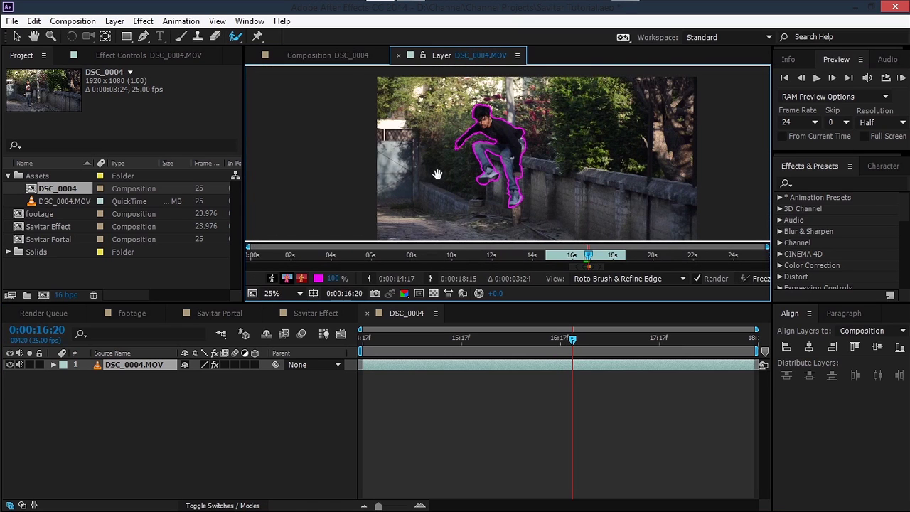
{"action": "left_click", "coordinate": [559, 340]}
{"action": "mouse_move", "coordinate": [560, 344]}
{"action": "left_mouse_down"}
{"action": "mouse_move", "coordinate": [574, 348]}
{"action": "mouse_move", "coordinate": [561, 347]}
{"action": "mouse_move", "coordinate": [567, 352]}
{"action": "left_mouse_up"}
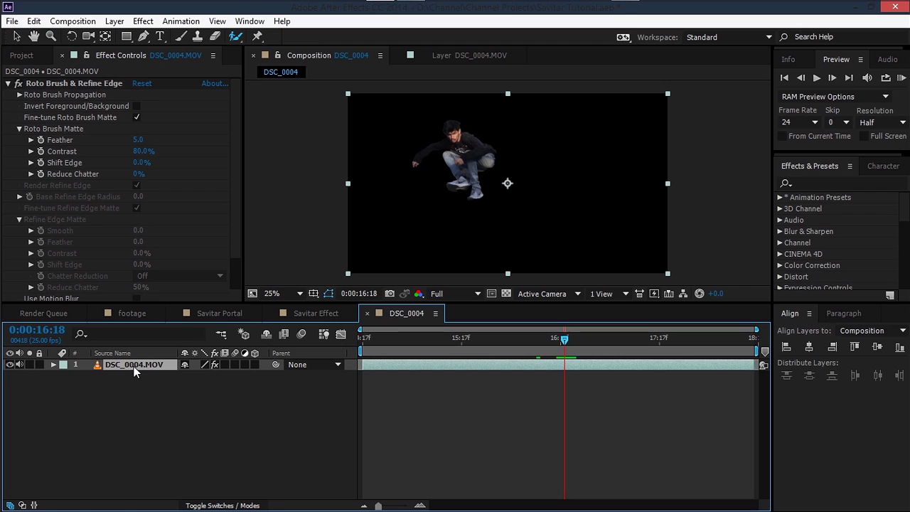
Step: Duplicate the DSC_0004.MOV layer and delete the Roto Brush & Refine Edge effect from the lower copy
{"action": "key", "text": "ctrl+d"}
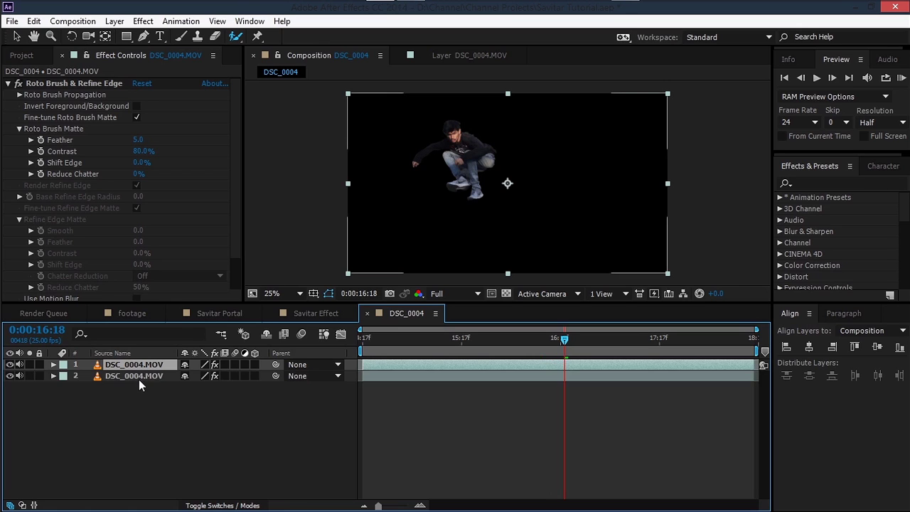
{"action": "left_click", "coordinate": [54, 83]}
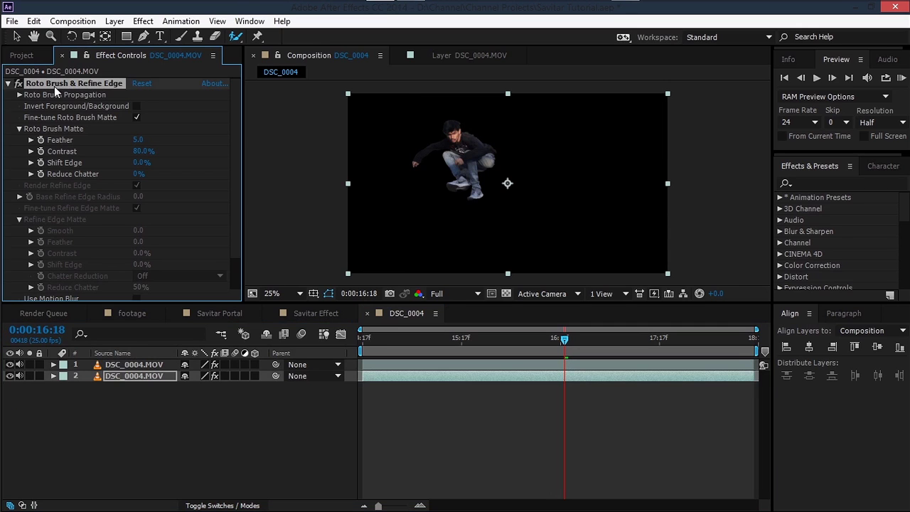
{"action": "key", "text": "Delete"}
{"action": "left_click_drag", "start_coordinate": [566, 347], "coordinate": [497, 348]}
Step: Rename the lower layer as original and the upper layer as roto, and solo the roto layer
{"action": "key", "text": "Return"}
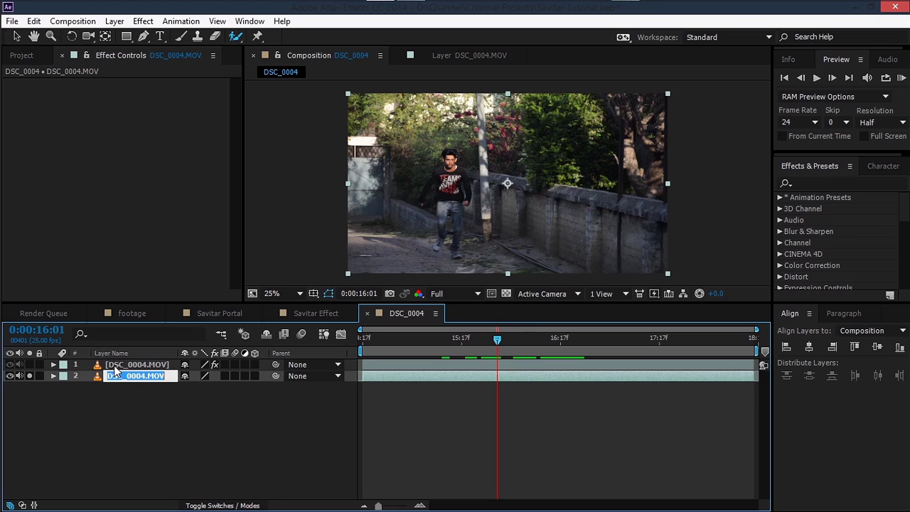
{"action": "type", "text": "original"}
{"action": "key", "text": "Return"}
{"action": "left_click", "coordinate": [114, 365]}
{"action": "key", "text": "Return"}
{"action": "type", "text": "roto"}
{"action": "key", "text": "Return"}
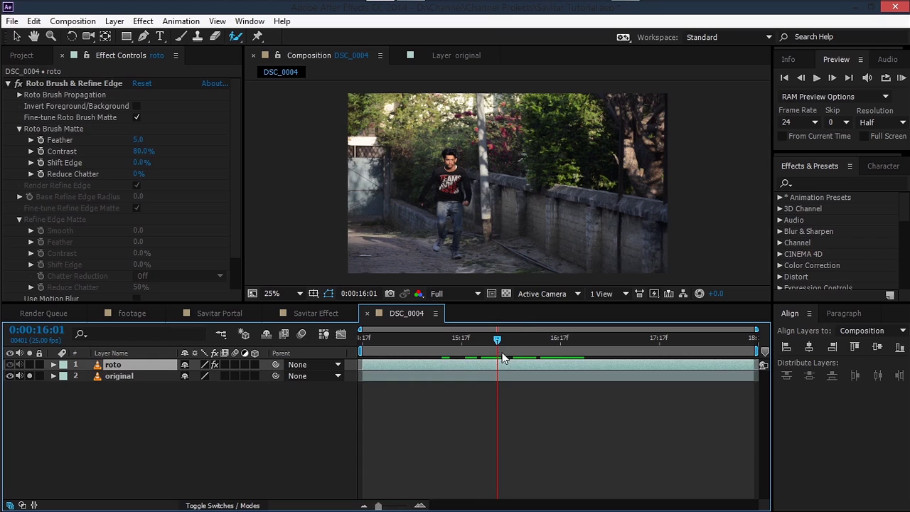
{"action": "left_click", "coordinate": [29, 365]}
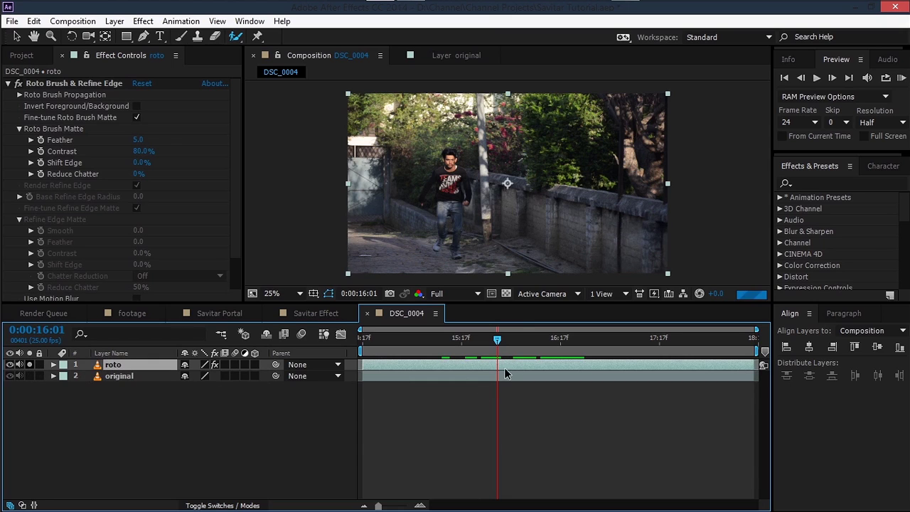
Step: Trim the roto layer to the man's jump, starting at 0:00:16:14 and ending just after 0:00:16:20
{"action": "left_click", "coordinate": [540, 339]}
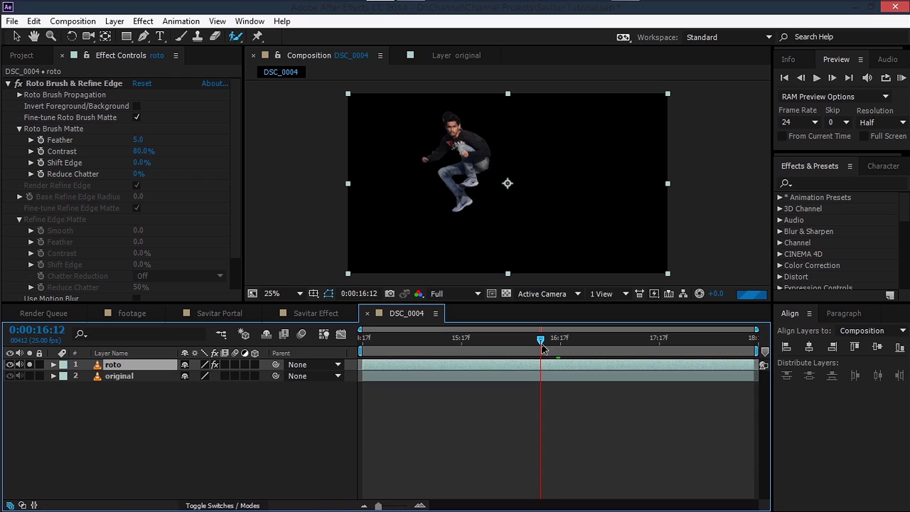
{"action": "left_click_drag", "start_coordinate": [541, 349], "coordinate": [556, 349]}
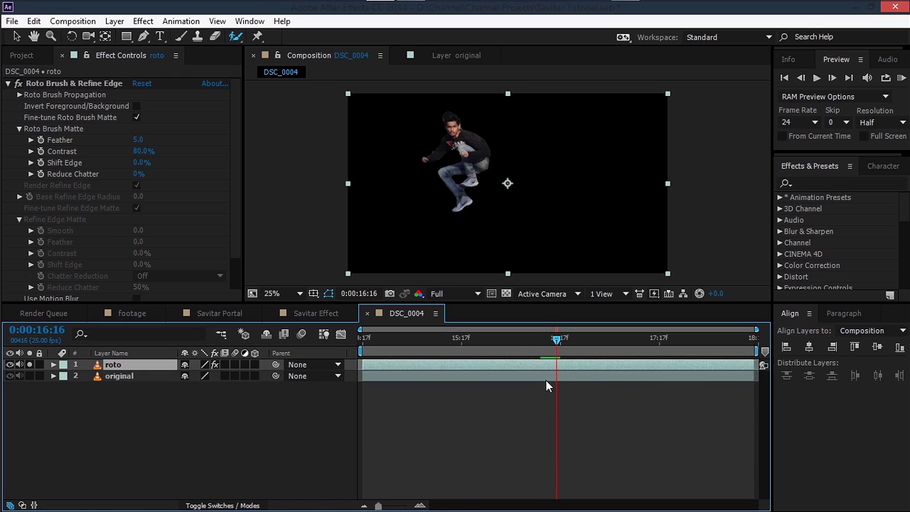
{"action": "key", "text": "alt+bracketleft"}
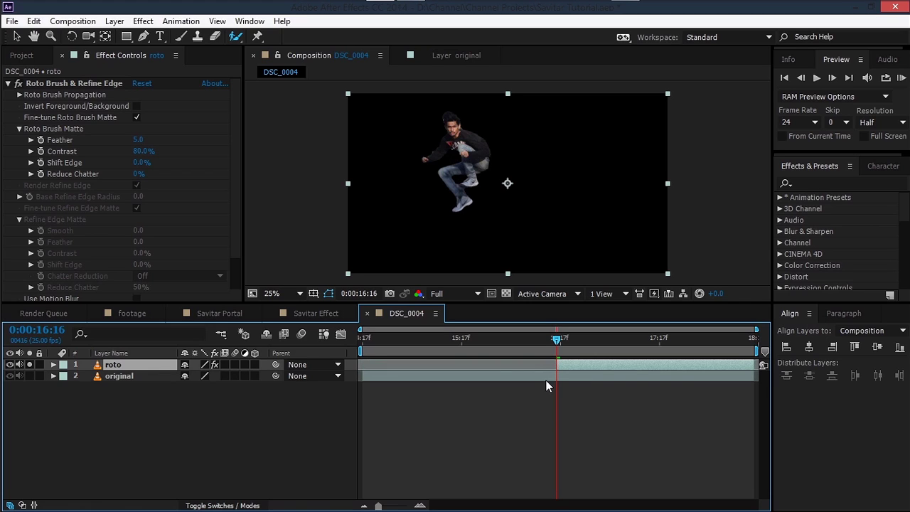
{"action": "left_click_drag", "start_coordinate": [557, 365], "coordinate": [575, 348]}
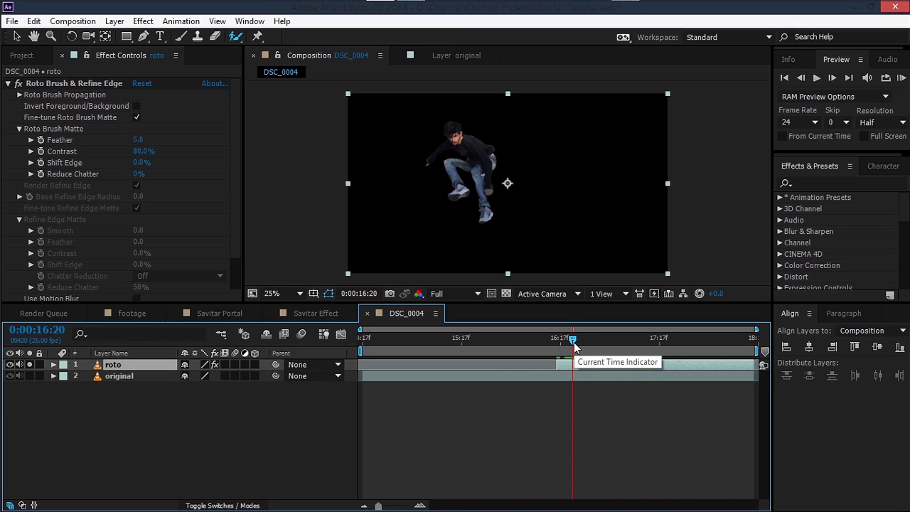
{"action": "left_click_drag", "start_coordinate": [573, 346], "coordinate": [554, 347]}
{"action": "mouse_move", "coordinate": [565, 346]}
{"action": "left_mouse_down"}
{"action": "mouse_move", "coordinate": [576, 343]}
{"action": "mouse_move", "coordinate": [542, 345]}
{"action": "mouse_move", "coordinate": [575, 346]}
{"action": "mouse_move", "coordinate": [558, 352]}
{"action": "left_mouse_up"}
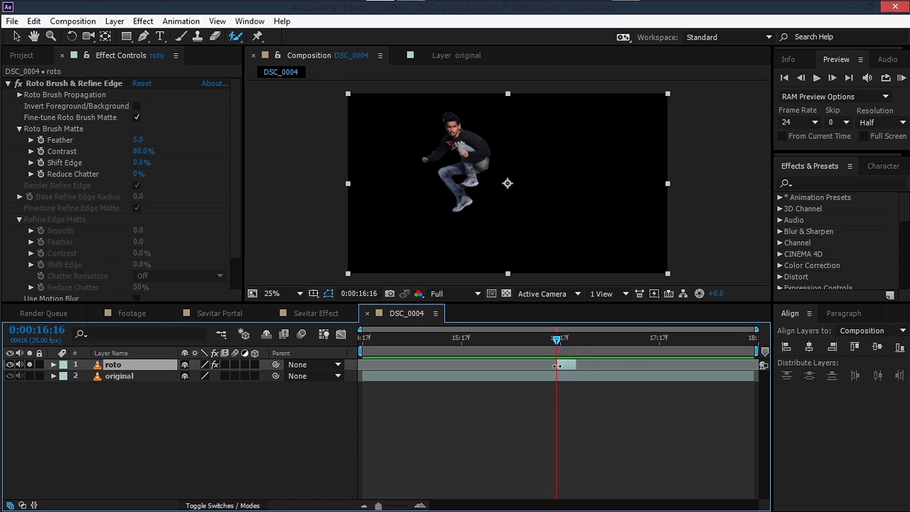
{"action": "left_click_drag", "start_coordinate": [559, 340], "coordinate": [567, 351]}
Step: Show the roto layer's Scale property and move its anchor point onto the middle of the man's body at 0:00:16:18
{"action": "key", "text": "s"}
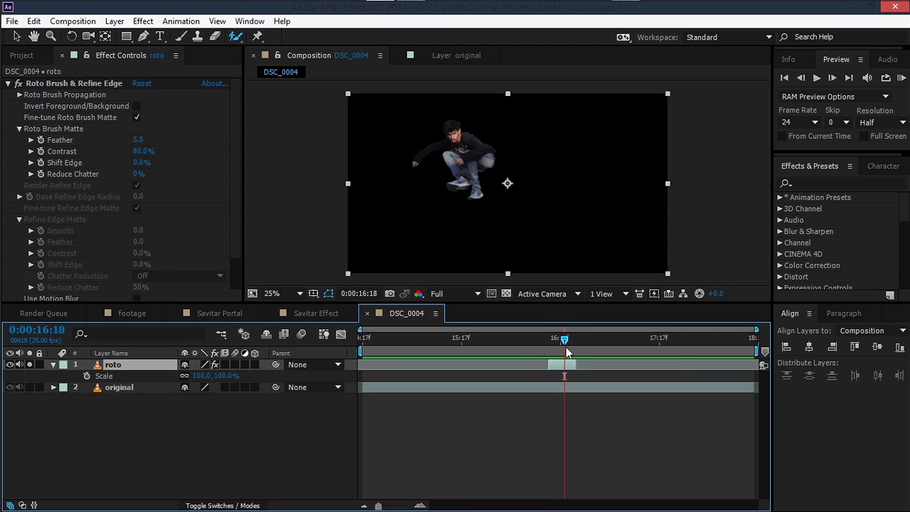
{"action": "key", "text": "v"}
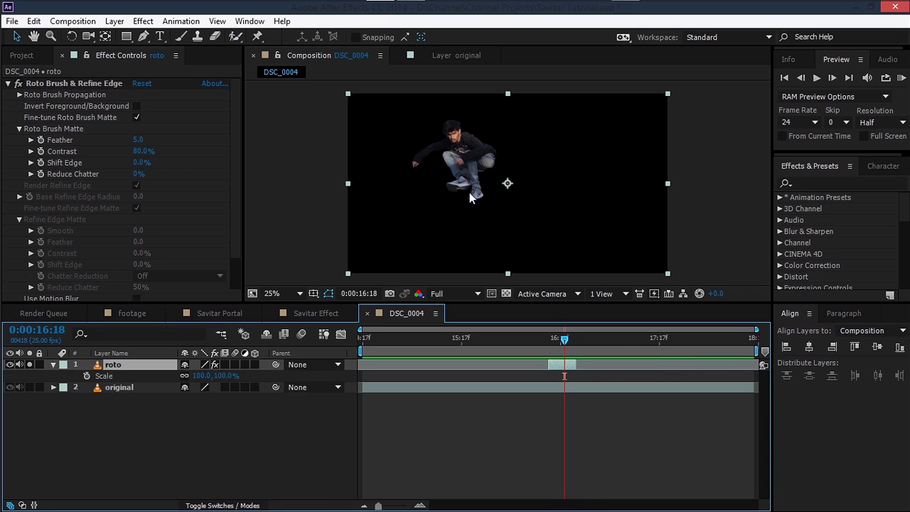
{"action": "left_click", "coordinate": [105, 37]}
{"action": "left_click_drag", "start_coordinate": [506, 179], "coordinate": [469, 158]}
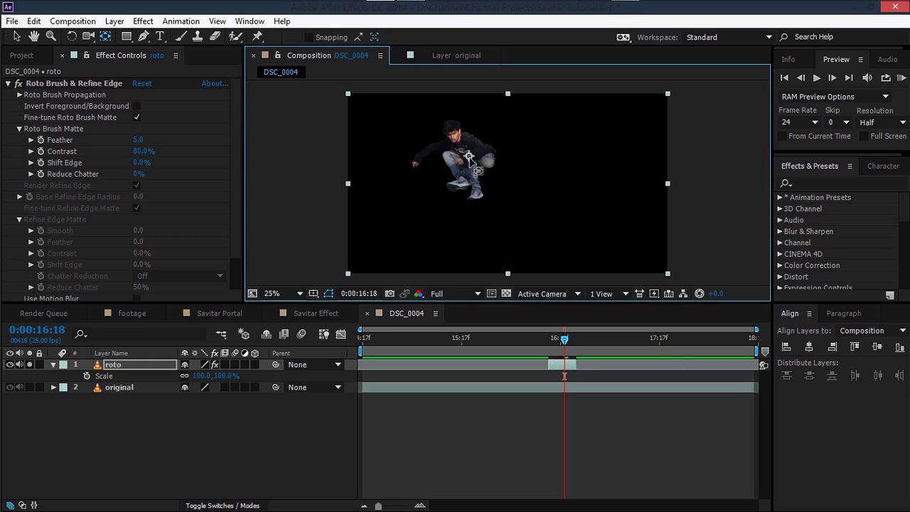
{"action": "left_click", "coordinate": [17, 38]}
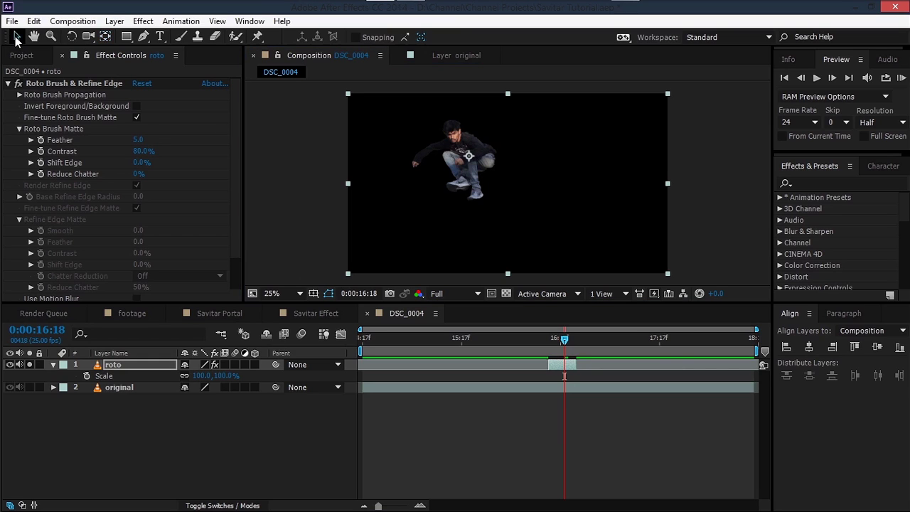
Step: Keyframe the roto layer's Scale at 100% at the end of the clip and 40% at 0:00:16:14
{"action": "left_click", "coordinate": [86, 375]}
{"action": "left_click_drag", "start_coordinate": [564, 376], "coordinate": [576, 383]}
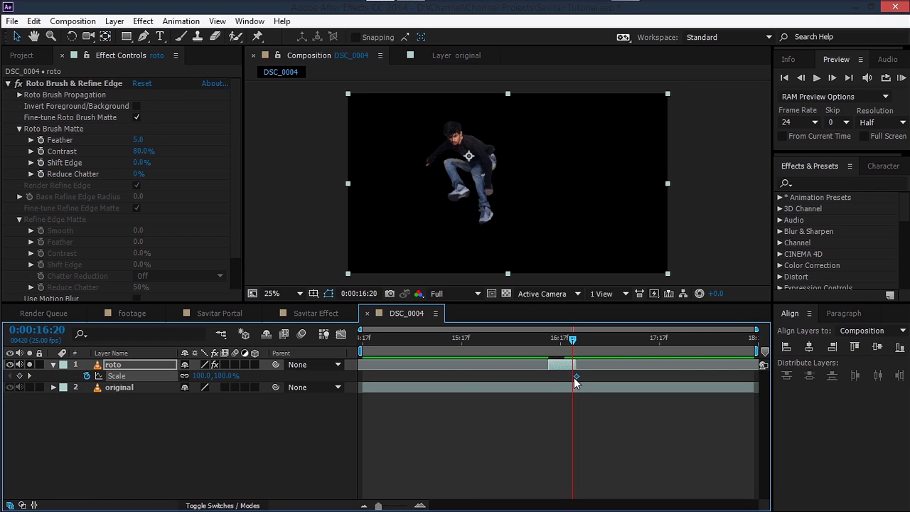
{"action": "left_click_drag", "start_coordinate": [572, 346], "coordinate": [549, 342]}
{"action": "left_click", "coordinate": [203, 375]}
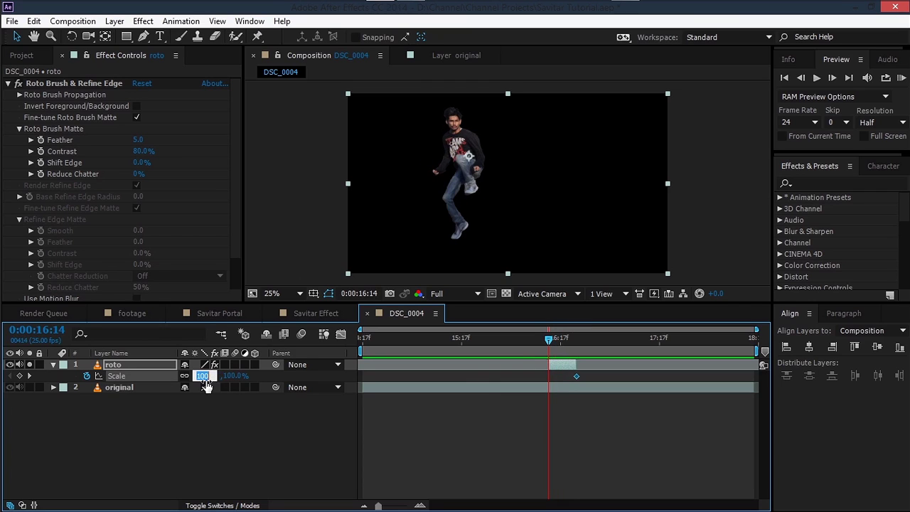
{"action": "type", "text": "40"}
{"action": "key", "text": "Return"}
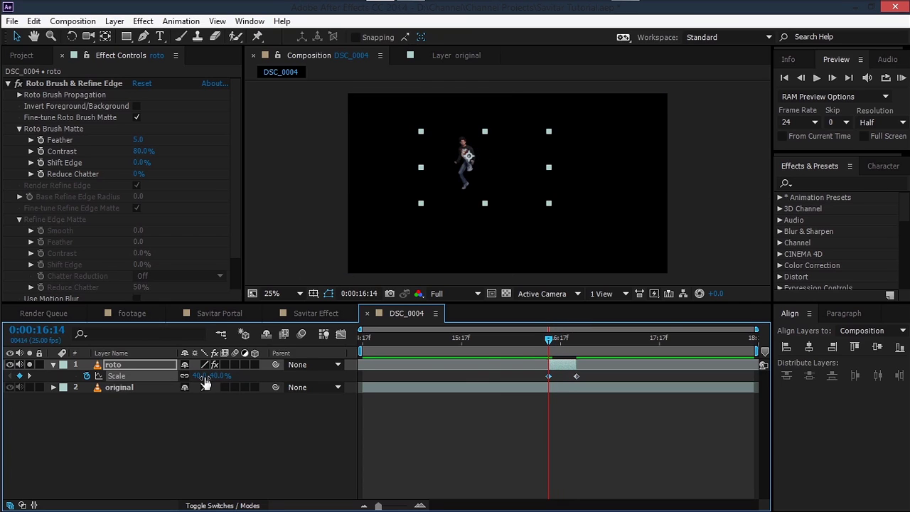
Step: Enable motion blur for the roto layer and the composition, and set the Scale keyframe at 0:00:16:14 to 20%
{"action": "left_click_drag", "start_coordinate": [549, 339], "coordinate": [567, 351]}
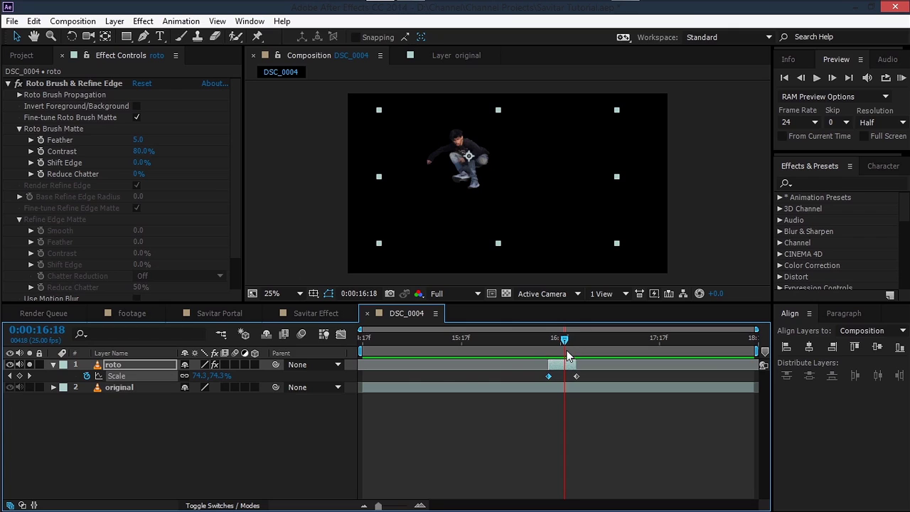
{"action": "left_click", "coordinate": [235, 364]}
{"action": "left_click", "coordinate": [301, 334]}
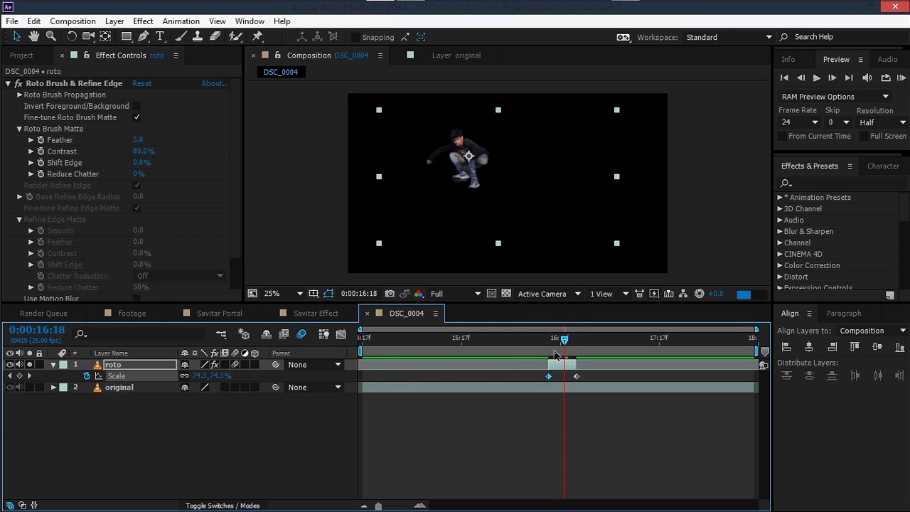
{"action": "mouse_move", "coordinate": [561, 342]}
{"action": "left_mouse_down"}
{"action": "mouse_move", "coordinate": [568, 341]}
{"action": "mouse_move", "coordinate": [549, 341]}
{"action": "left_mouse_up"}
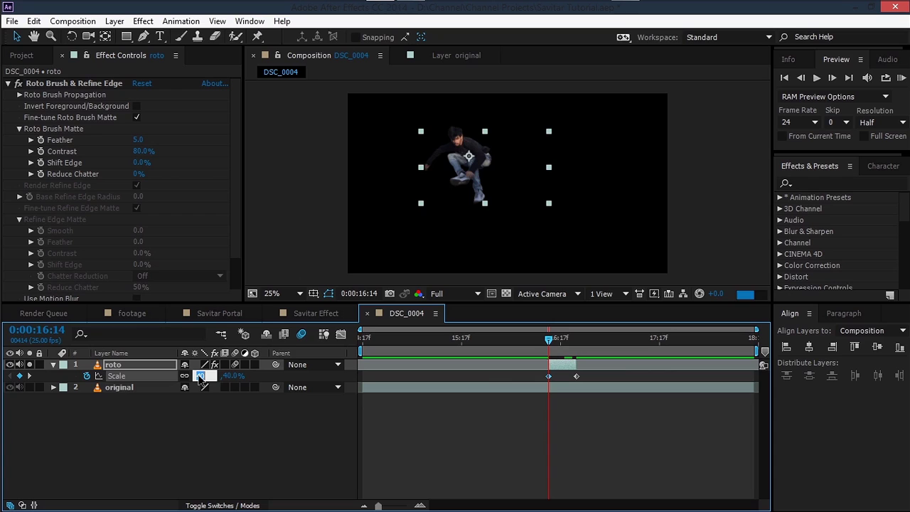
{"action": "type", "text": "20"}
{"action": "key", "text": "Return"}
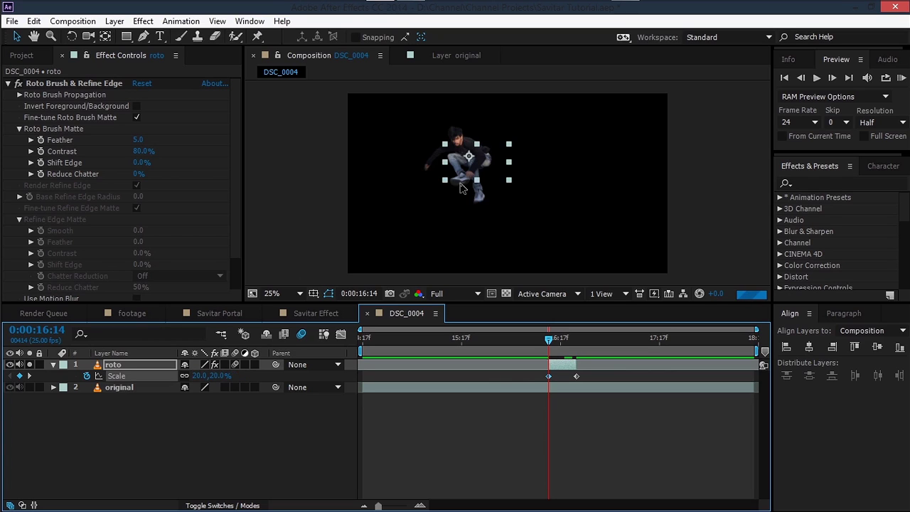
Step: Fade in the roto layer with Opacity keyframes of 0% at 0:00:16:14 and 100% about three frames after
{"action": "left_click", "coordinate": [215, 430]}
{"action": "left_click", "coordinate": [135, 367]}
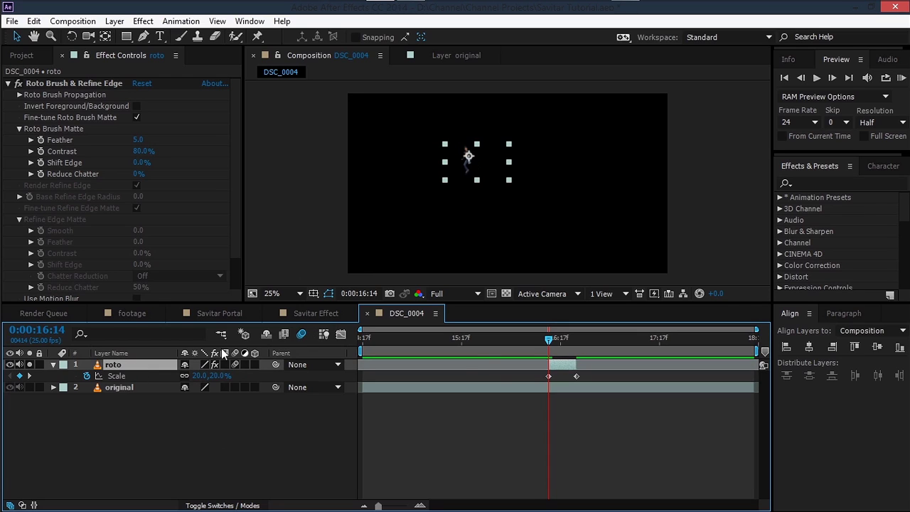
{"action": "key", "text": "t"}
{"action": "left_click", "coordinate": [87, 376]}
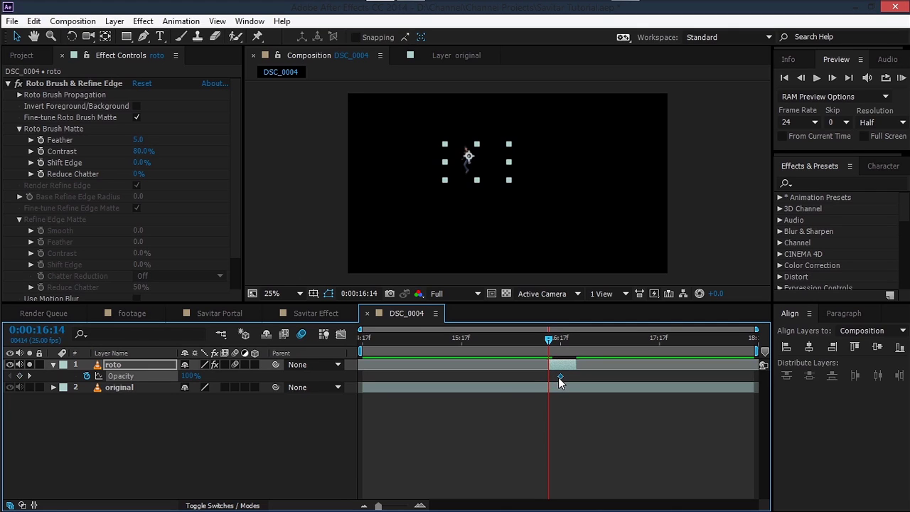
{"action": "left_click", "coordinate": [189, 376]}
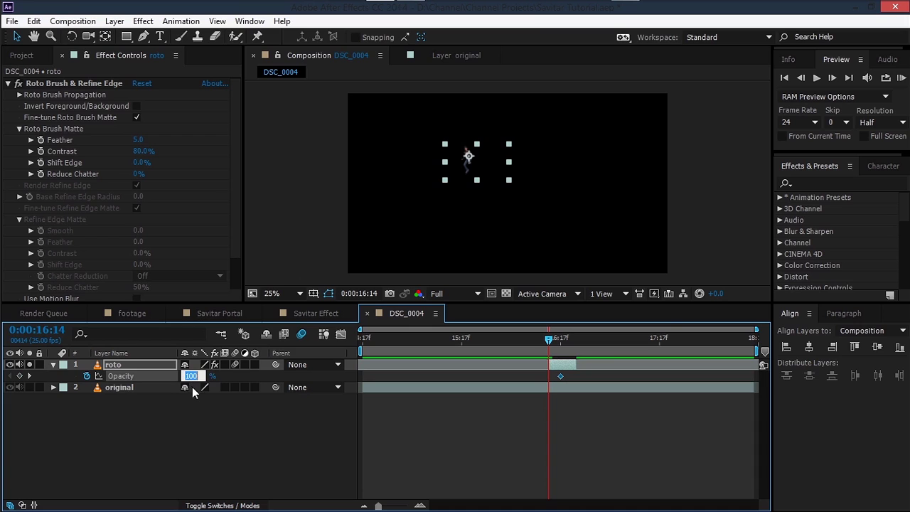
{"action": "left_click", "coordinate": [214, 419]}
Step: Duplicate the original layer and name the copy bg
{"action": "left_click_drag", "start_coordinate": [671, 340], "coordinate": [719, 345]}
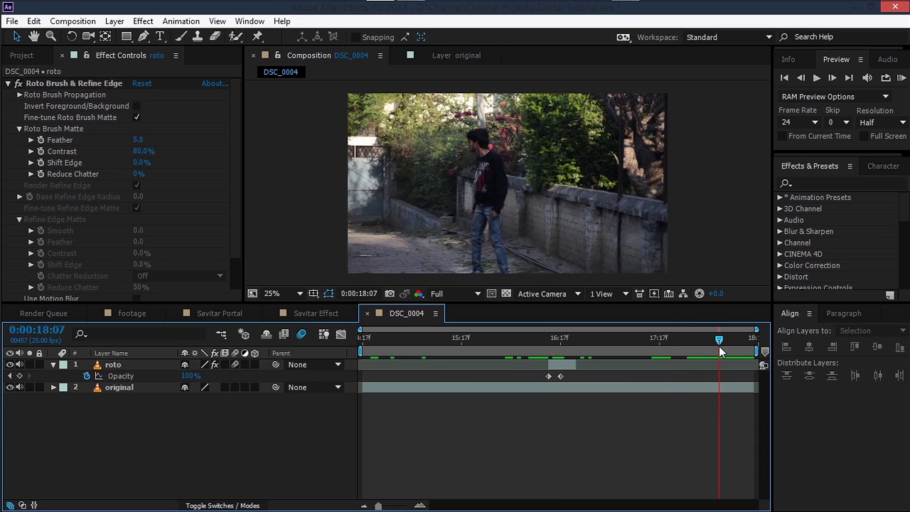
{"action": "left_click", "coordinate": [603, 390]}
{"action": "key", "text": "ctrl+d"}
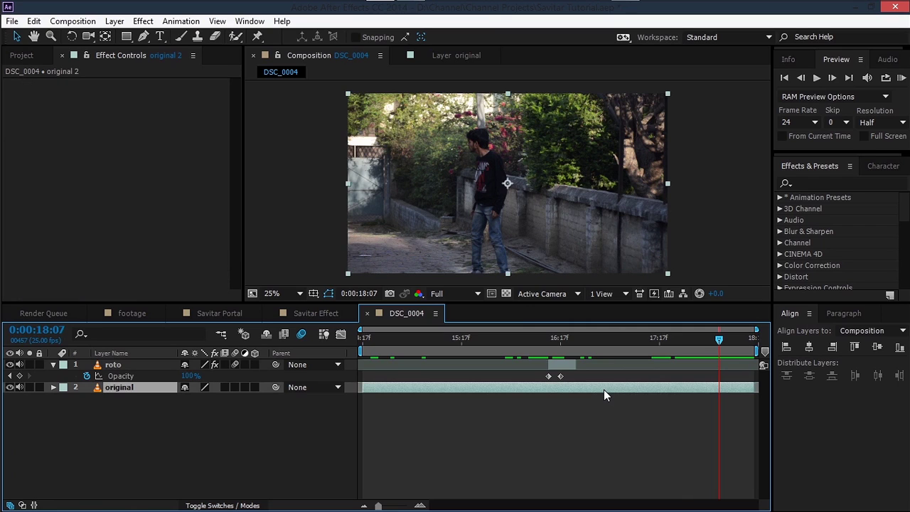
{"action": "key", "text": "Return"}
{"action": "type", "text": "bg"}
{"action": "key", "text": "Return"}
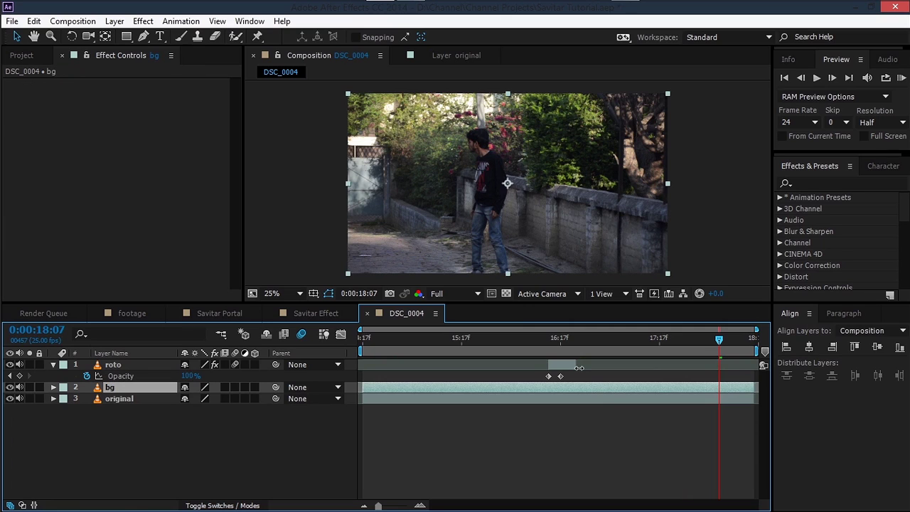
Step: Shift the bg layer to footage showing the empty street, apply Freeze Frame, and check the still background along the timeline
{"action": "mouse_move", "coordinate": [755, 387]}
{"action": "left_mouse_down"}
{"action": "mouse_move", "coordinate": [435, 389]}
{"action": "mouse_move", "coordinate": [757, 389]}
{"action": "left_mouse_up"}
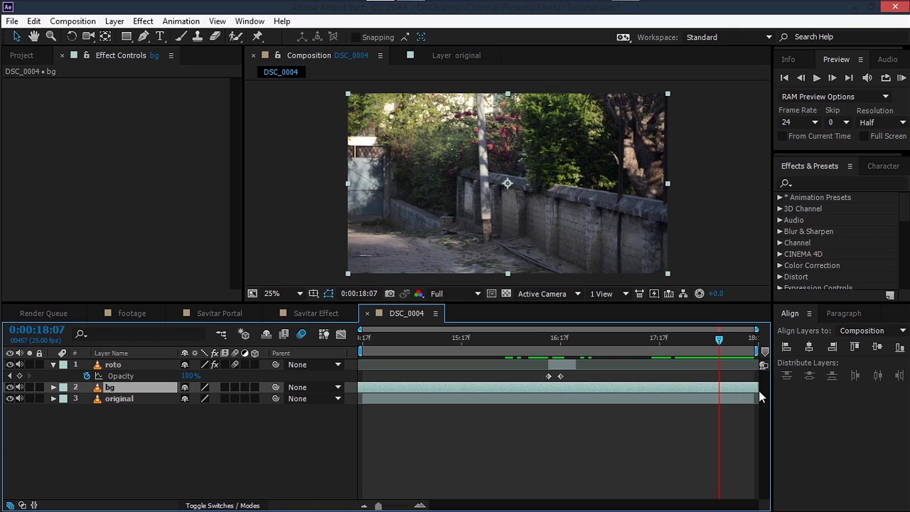
{"action": "right_click", "coordinate": [535, 389]}
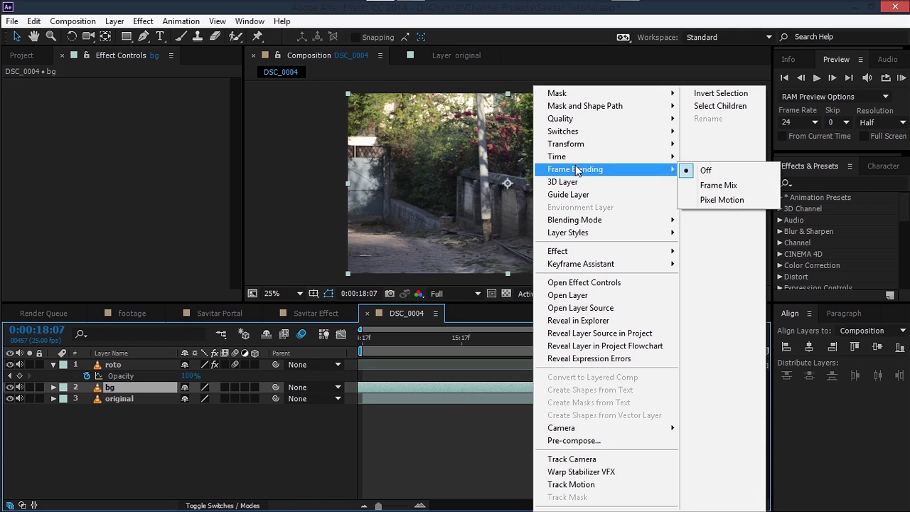
{"action": "mouse_move", "coordinate": [576, 157]}
{"action": "left_click", "coordinate": [711, 157]}
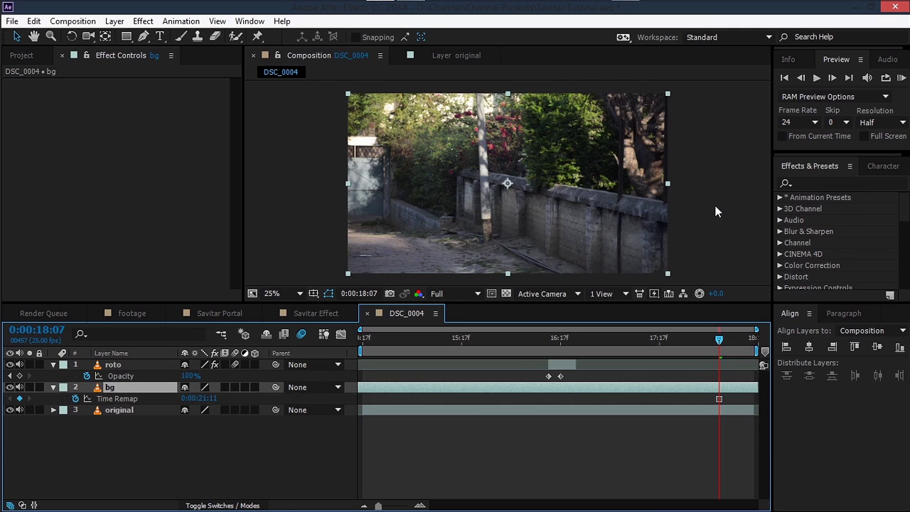
{"action": "left_click", "coordinate": [674, 341]}
{"action": "left_click_drag", "start_coordinate": [670, 341], "coordinate": [480, 387]}
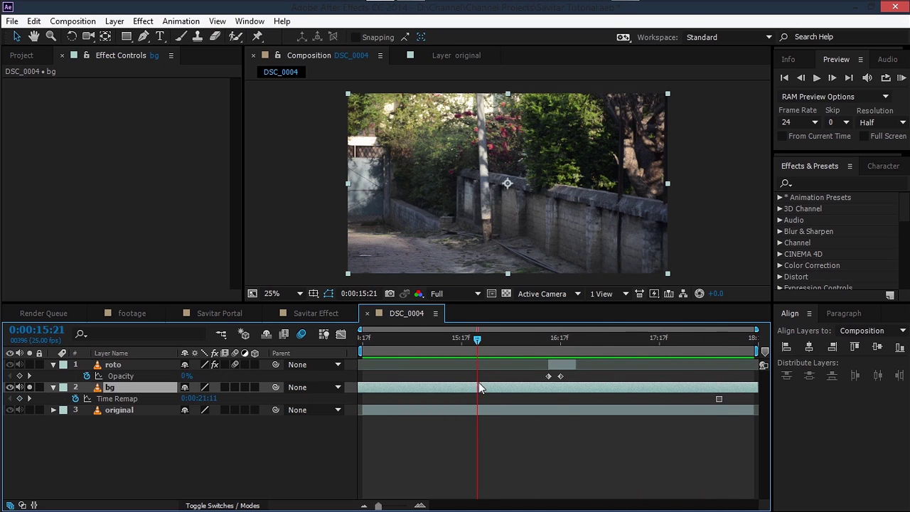
Step: Collapse the bg layer's properties, move it below the original layer and turn off its solo
{"action": "left_click", "coordinate": [52, 388]}
{"action": "left_click", "coordinate": [119, 400]}
{"action": "key", "text": "ctrl+]"}
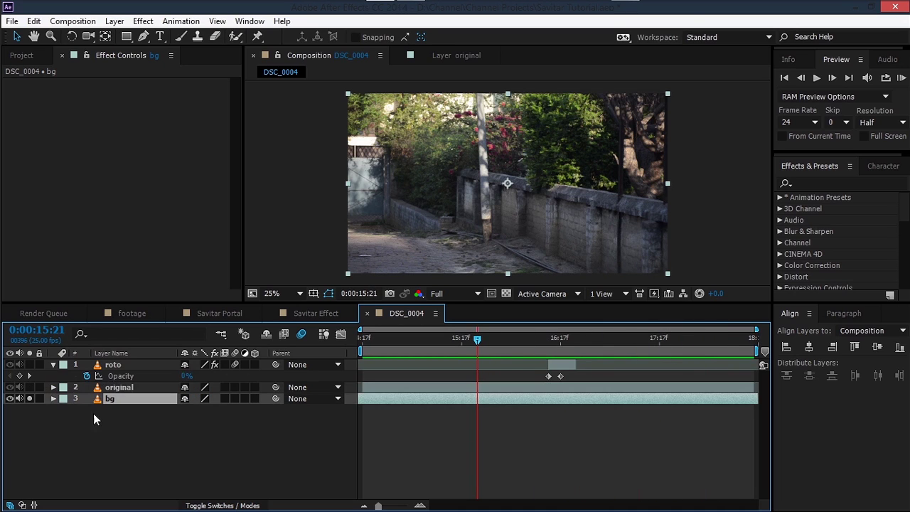
{"action": "left_click", "coordinate": [553, 338]}
{"action": "left_click", "coordinate": [541, 434]}
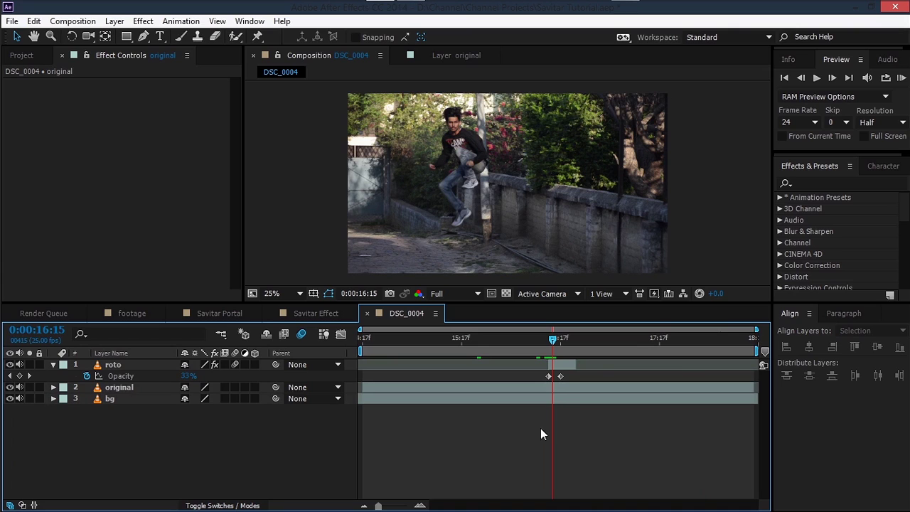
Step: Trim the start of the original layer so it begins where the roto clip ends
{"action": "left_click", "coordinate": [560, 389]}
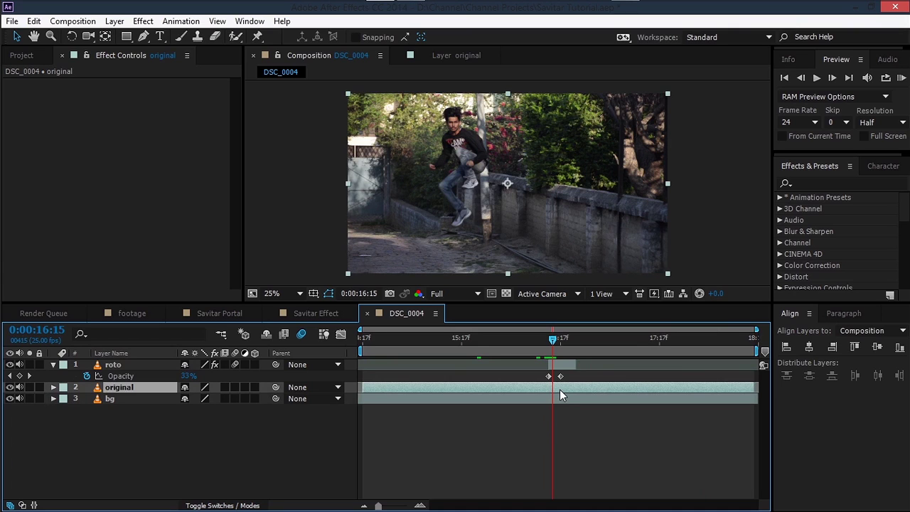
{"action": "left_click_drag", "start_coordinate": [363, 387], "coordinate": [575, 388]}
{"action": "left_click", "coordinate": [532, 422]}
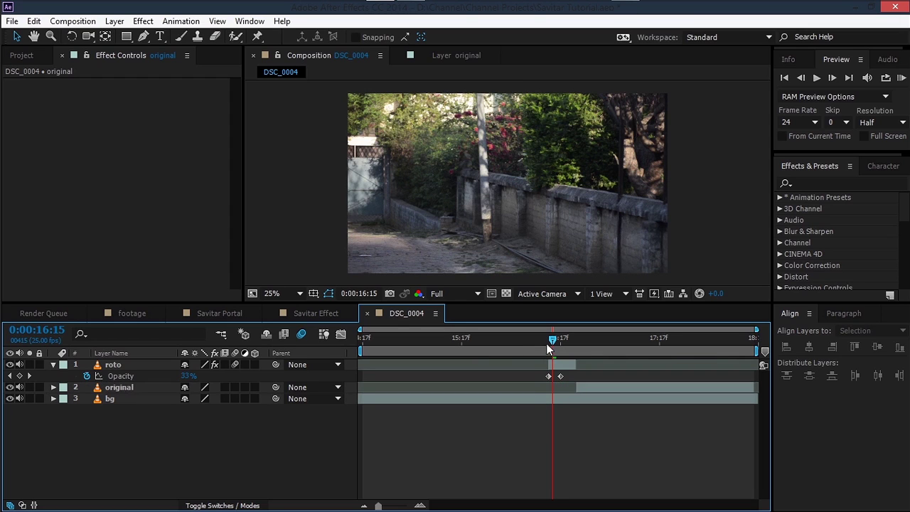
Step: Collapse the roto layer's properties, start the work area at 0:00:16:10 and preview the man appearing over the background
{"action": "left_click_drag", "start_coordinate": [511, 341], "coordinate": [532, 345]}
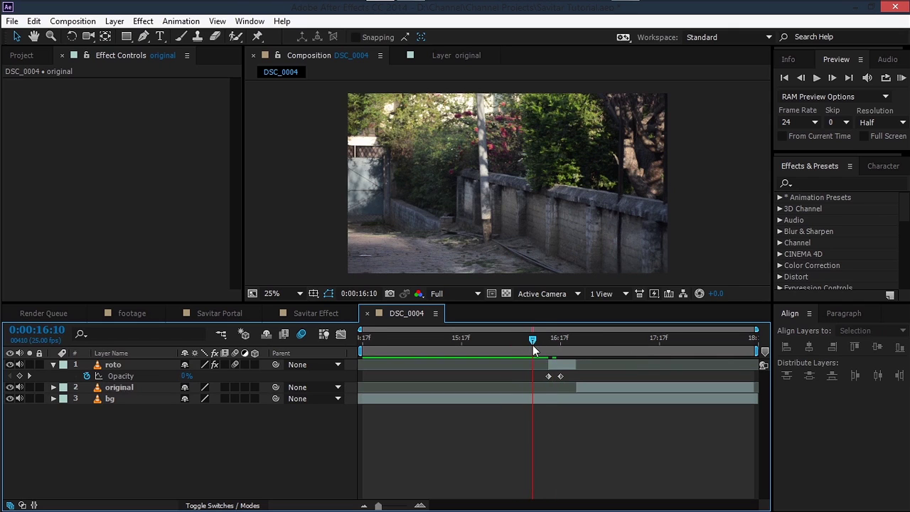
{"action": "key", "text": "u"}
{"action": "key", "text": "KP_0"}
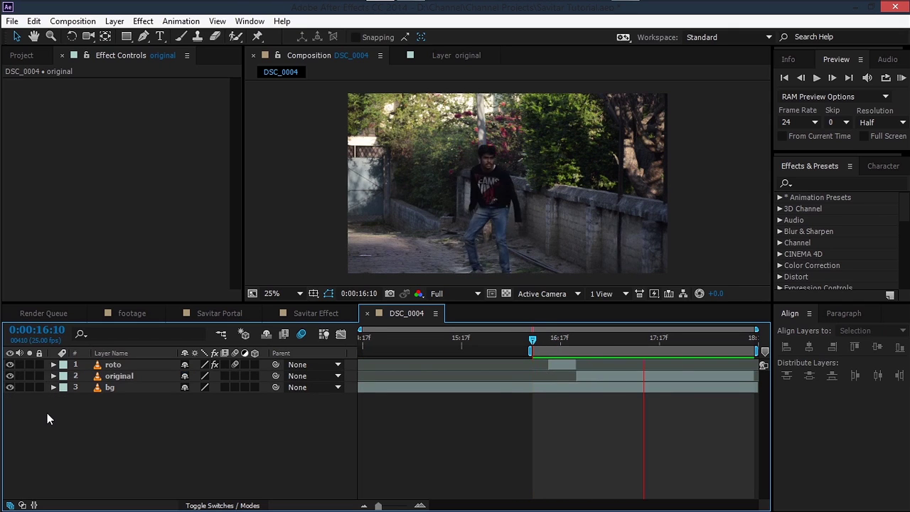
{"action": "key", "text": "KP_0"}
{"action": "key", "text": "KP_0"}
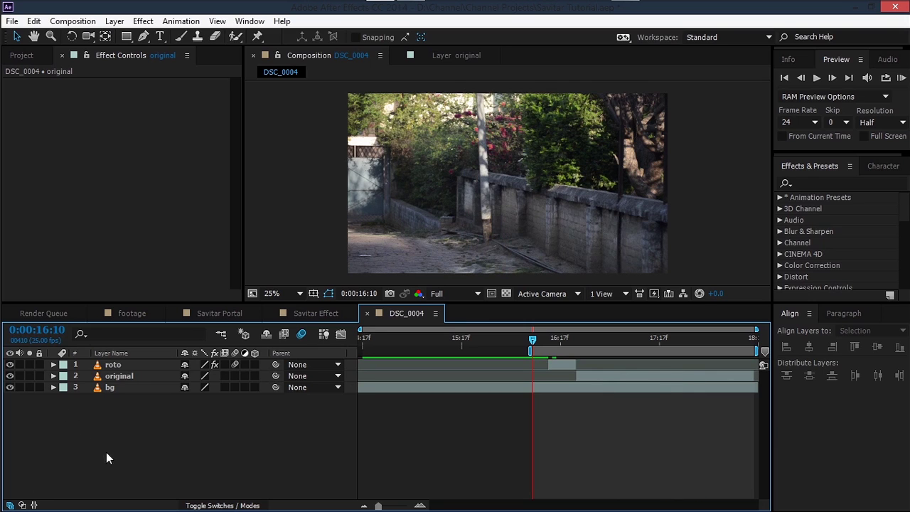
Step: Collapse the Assets folder in the project and create a new 1920 x 1080 composition named Portal
{"action": "left_click", "coordinate": [21, 56]}
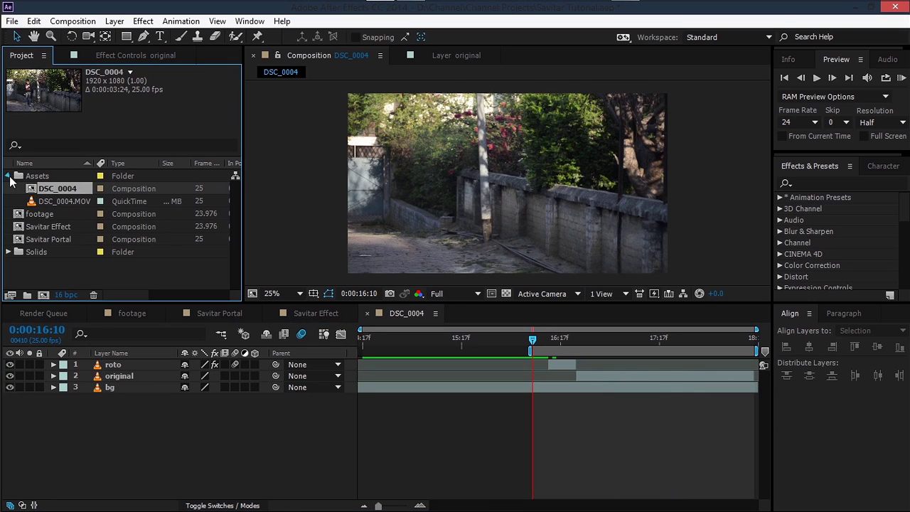
{"action": "left_click", "coordinate": [8, 175]}
{"action": "right_click", "coordinate": [50, 263]}
{"action": "left_click", "coordinate": [62, 266]}
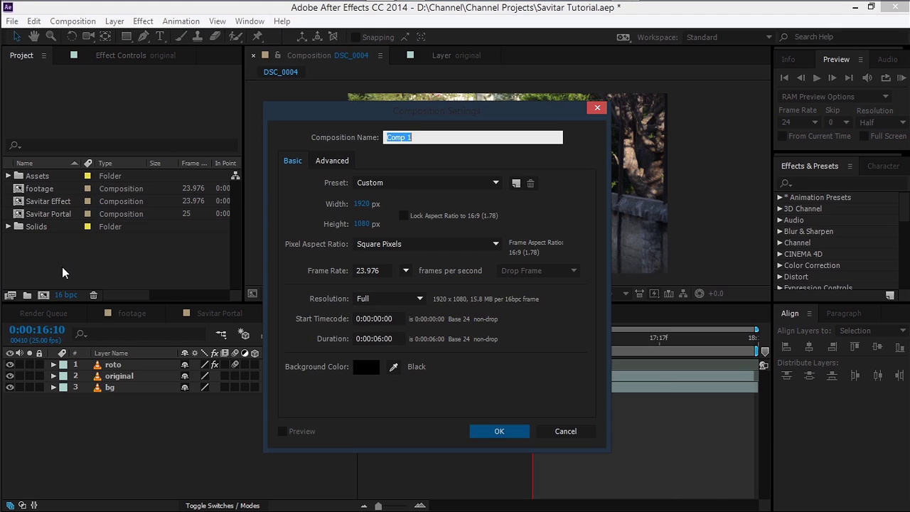
{"action": "type", "text": "Portal"}
{"action": "key", "text": "Return"}
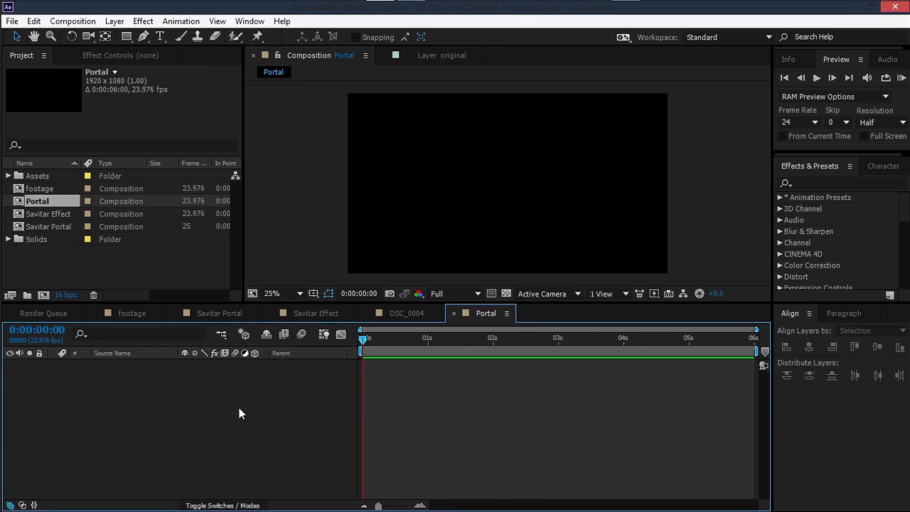
Step: Add a composition-sized dark gray solid named Noise to the Portal composition
{"action": "right_click", "coordinate": [196, 407]}
{"action": "mouse_move", "coordinate": [264, 264]}
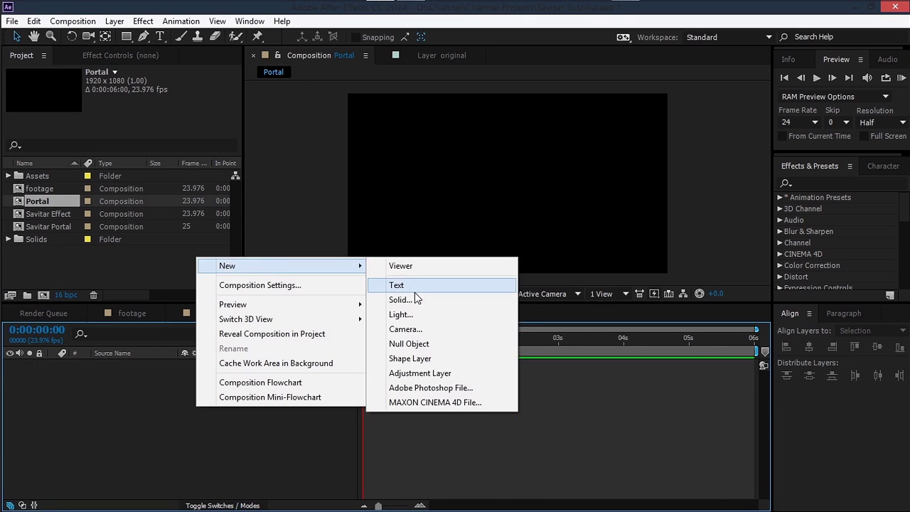
{"action": "left_click", "coordinate": [415, 294]}
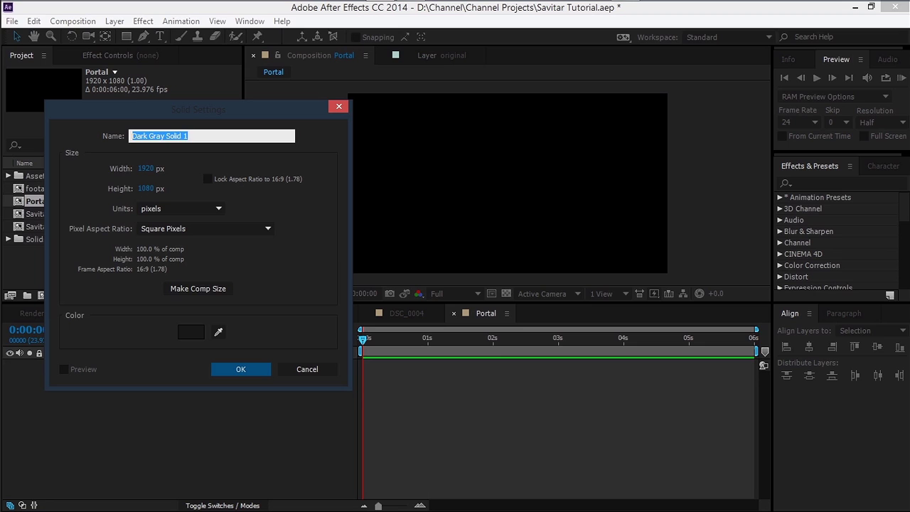
{"action": "type", "text": "Noise"}
{"action": "key", "text": "Return"}
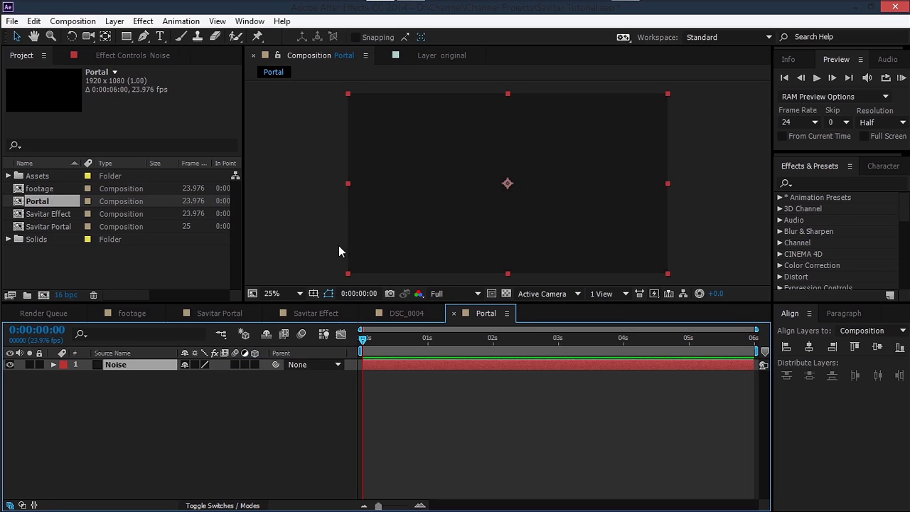
Step: Apply the Fractal Noise effect to the Noise solid
{"action": "left_click", "coordinate": [143, 21]}
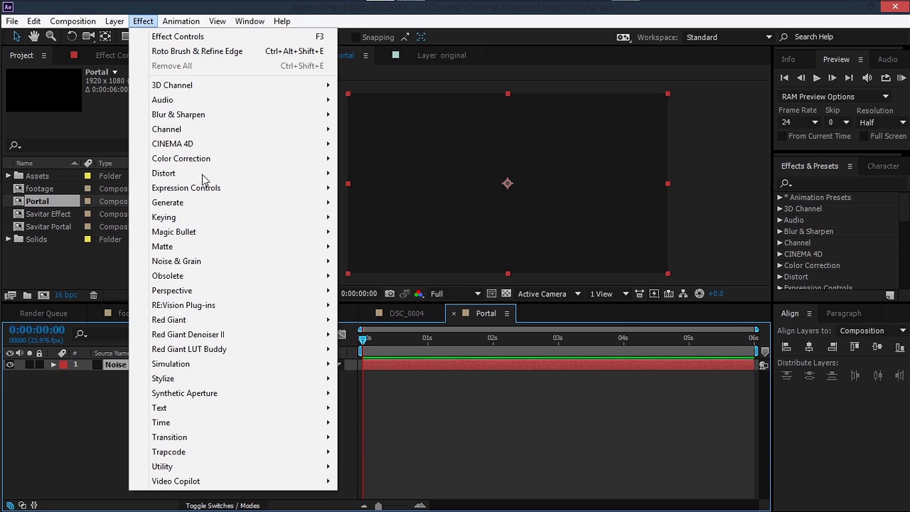
{"action": "left_click", "coordinate": [400, 277]}
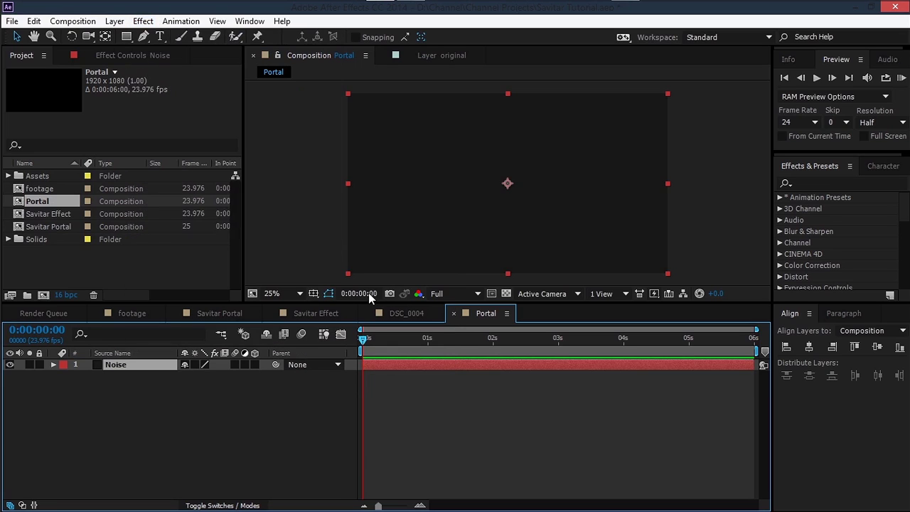
{"action": "mouse_move", "coordinate": [363, 339]}
{"action": "left_mouse_down"}
{"action": "mouse_move", "coordinate": [567, 341]}
{"action": "mouse_move", "coordinate": [426, 359]}
{"action": "mouse_move", "coordinate": [373, 341]}
{"action": "left_mouse_up"}
{"action": "left_click", "coordinate": [363, 339]}
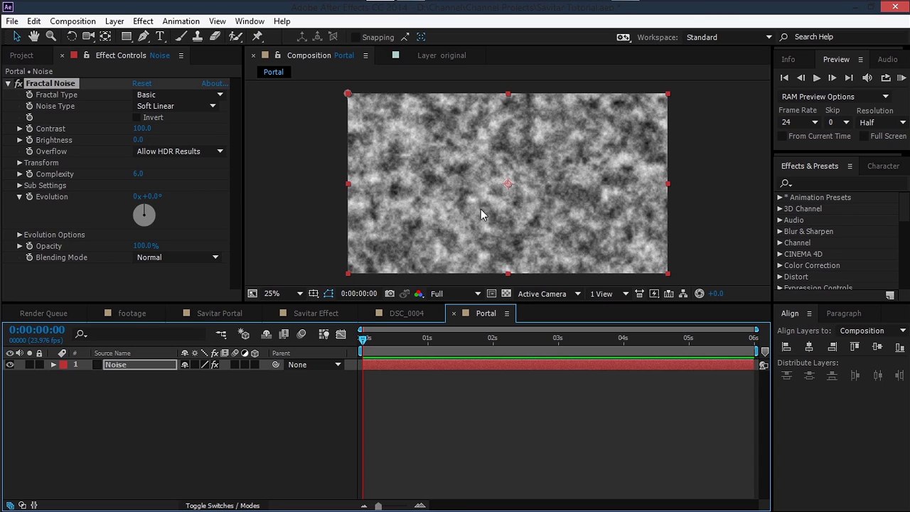
Step: Drive the Fractal Noise Evolution with the expression time*500, check the motion along the timeline and collapse the layer's properties
{"action": "left_click", "coordinate": [31, 199], "text": "alt"}
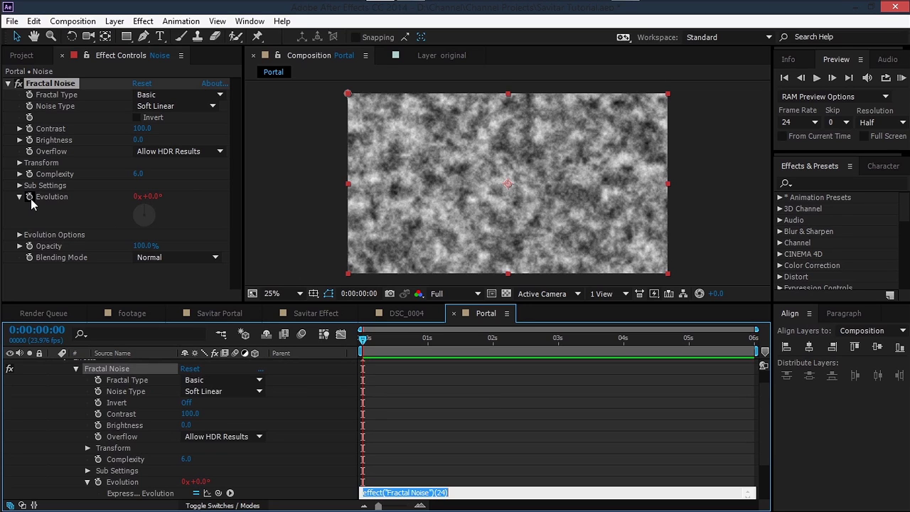
{"action": "type", "text": "time*"}
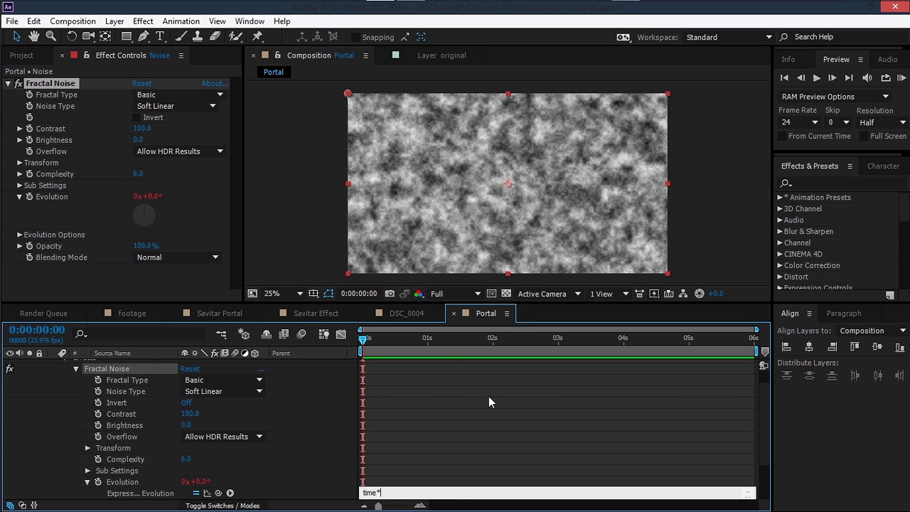
{"action": "type", "text": "500"}
{"action": "left_click_drag", "start_coordinate": [363, 338], "coordinate": [499, 356]}
{"action": "scroll", "coordinate": [71, 398], "scroll_direction": "up", "scroll_amount": 1}
{"action": "left_click", "coordinate": [55, 367]}
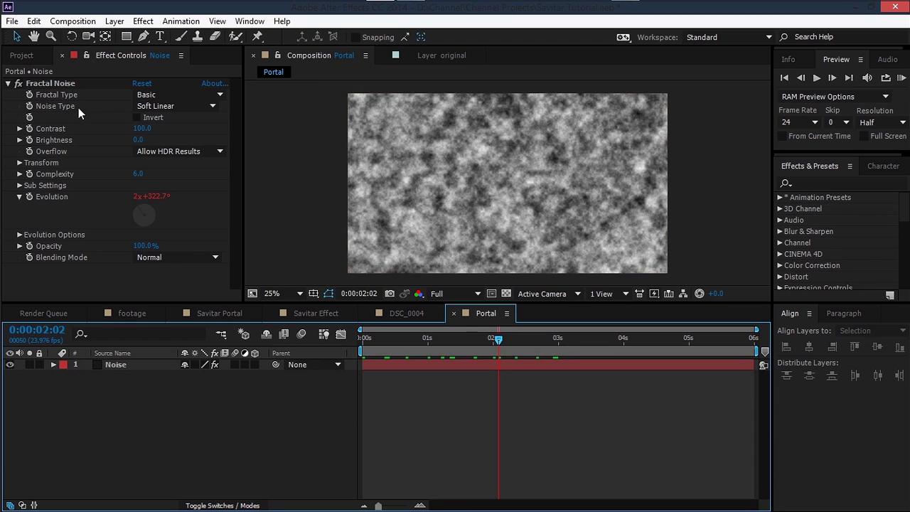
Step: Set the Fractal Noise fractal type to Dynamic Twist and its complexity to 7
{"action": "left_click", "coordinate": [145, 95]}
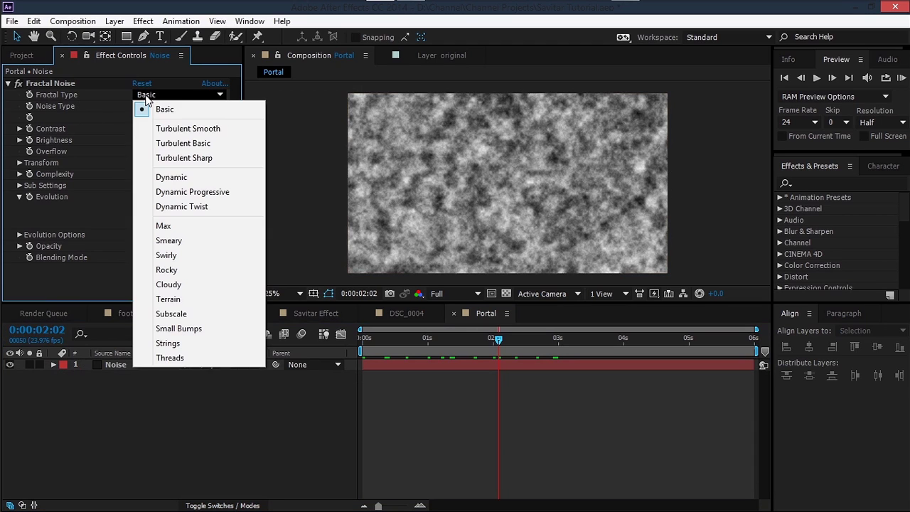
{"action": "left_click", "coordinate": [186, 205]}
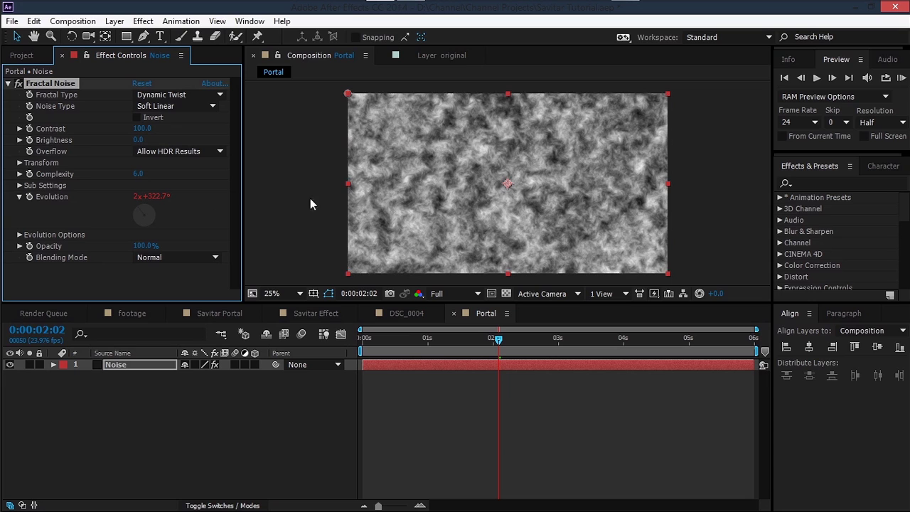
{"action": "key", "text": "period"}
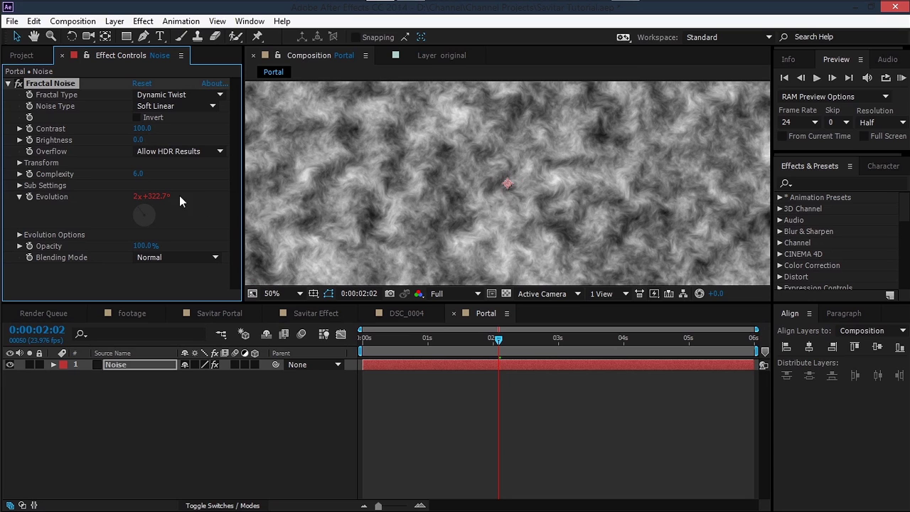
{"action": "left_click", "coordinate": [140, 175]}
{"action": "type", "text": "7"}
{"action": "key", "text": "Return"}
Step: Set the Fractal Noise contrast to 106 and brightness to -16, and enlarge the noise pattern with its transform scale
{"action": "left_click_drag", "start_coordinate": [141, 140], "coordinate": [132, 143]}
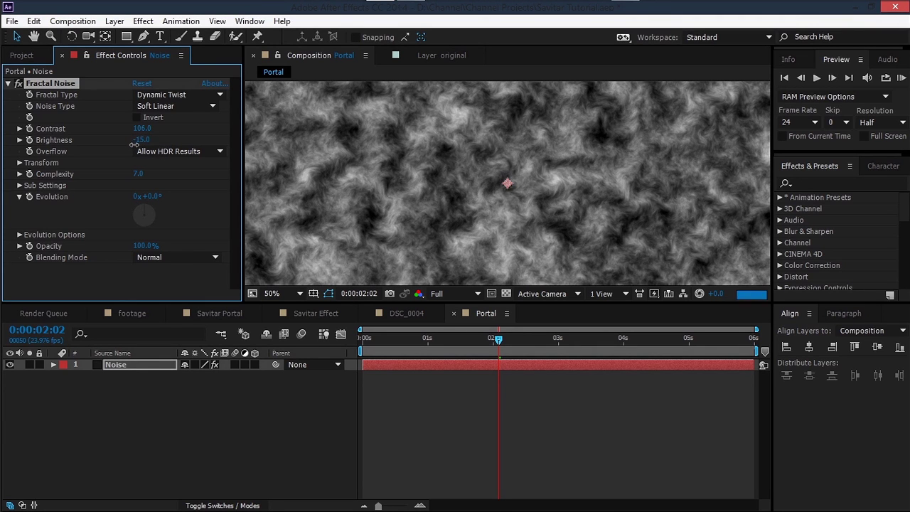
{"action": "key", "text": "comma"}
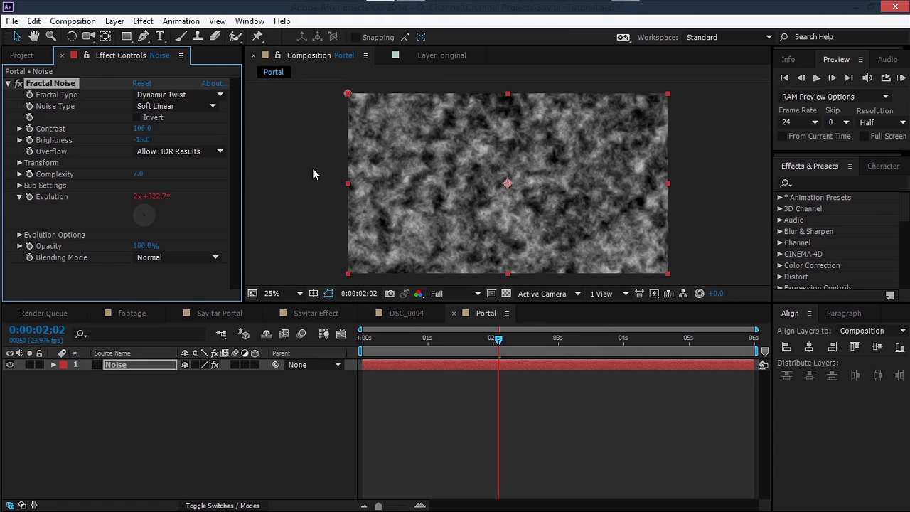
{"action": "left_click", "coordinate": [20, 163]}
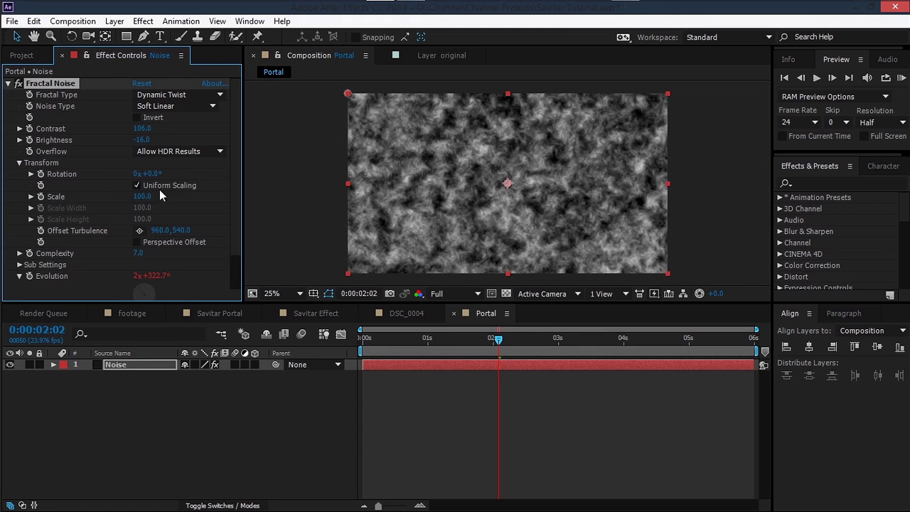
{"action": "left_click_drag", "start_coordinate": [142, 196], "coordinate": [169, 196]}
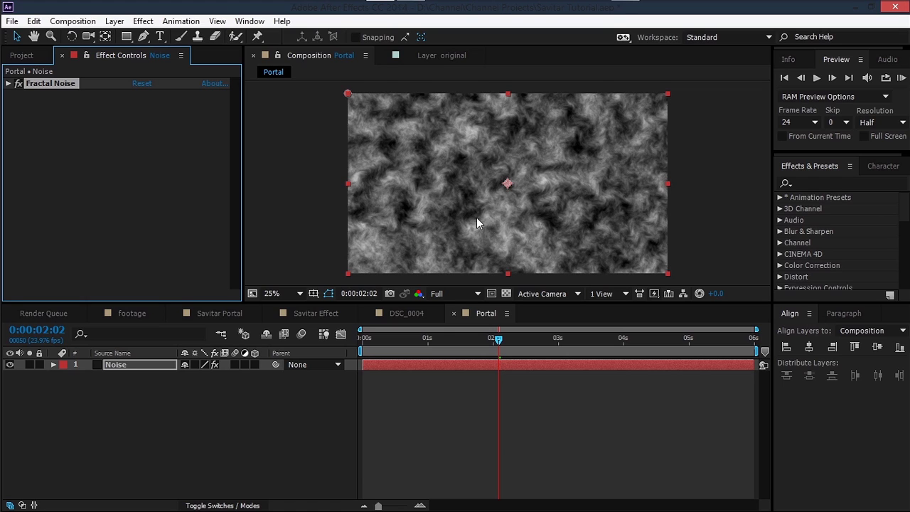
Step: Find the VC Color Vibrance effect and apply it to the Noise layer
{"action": "key", "text": "ctrl+space"}
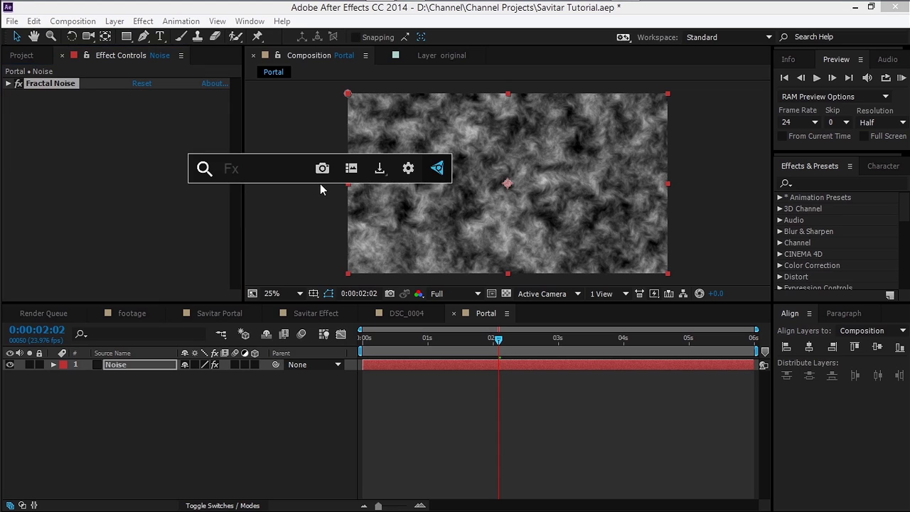
{"action": "type", "text": "vibr"}
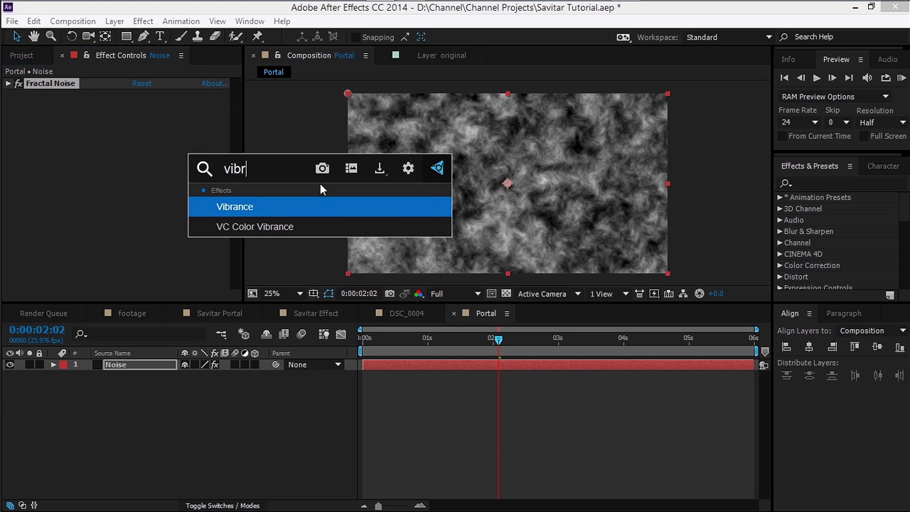
{"action": "left_click", "coordinate": [315, 226]}
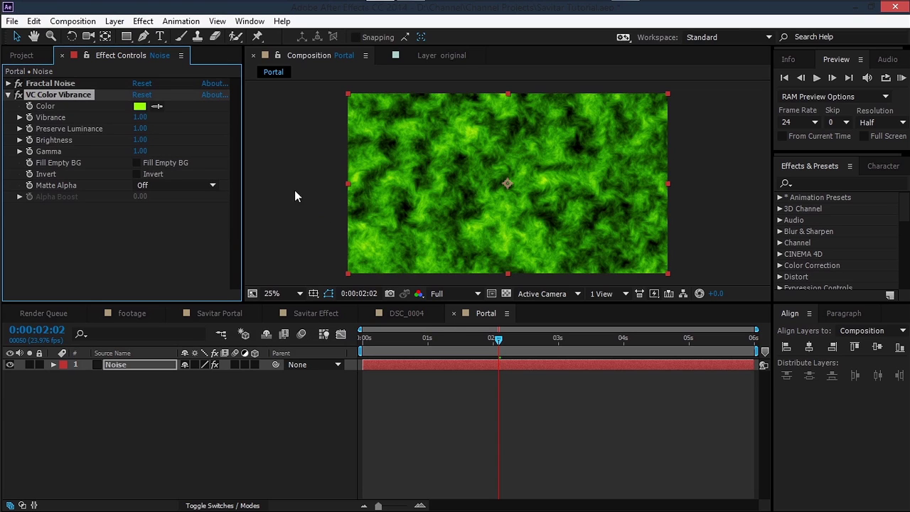
Step: Change the VC Color Vibrance color to light blue, with vibrance 0.35, preserve luminance 0.33, brightness 1.51 and gamma 1.38
{"action": "left_click", "coordinate": [140, 107]}
{"action": "left_click_drag", "start_coordinate": [221, 393], "coordinate": [214, 388]}
{"action": "left_click", "coordinate": [316, 311]}
{"action": "left_click_drag", "start_coordinate": [140, 117], "coordinate": [102, 136]}
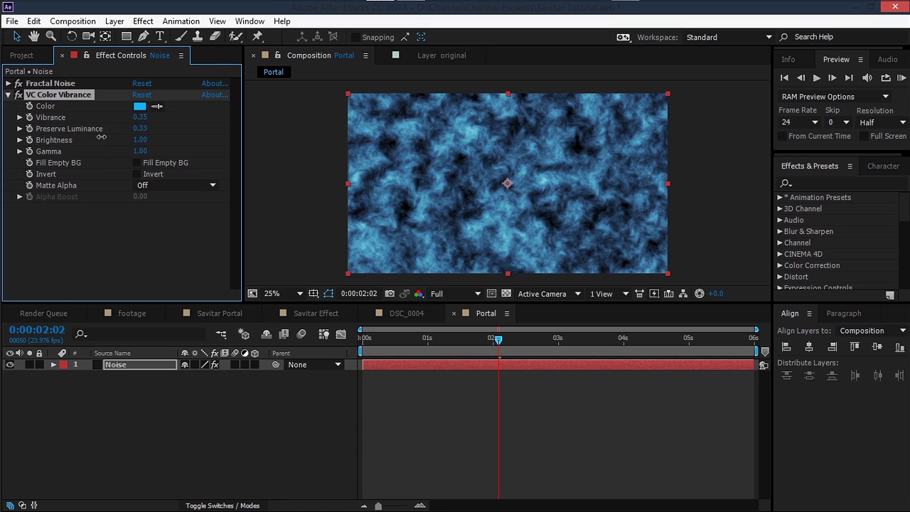
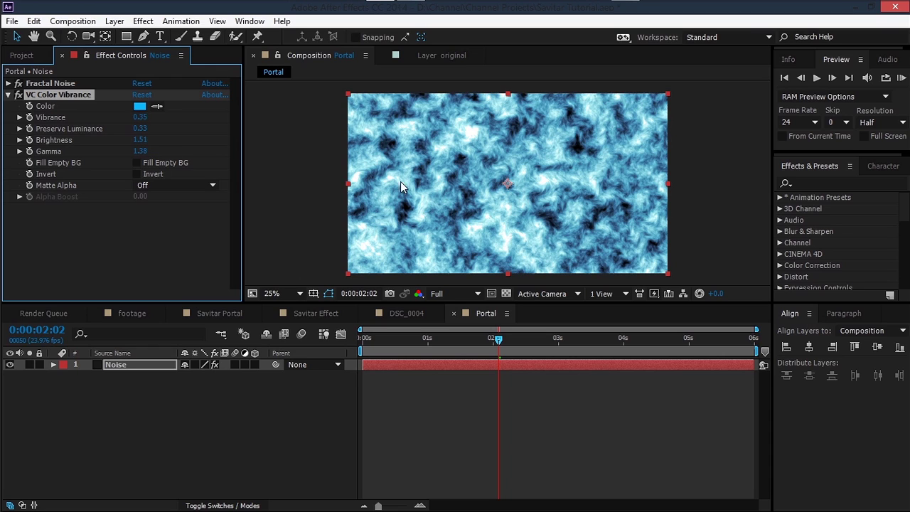
Step: Draw a closed, irregular rounded mask with the Pen tool around the middle of the Noise layer
{"action": "left_click", "coordinate": [143, 37]}
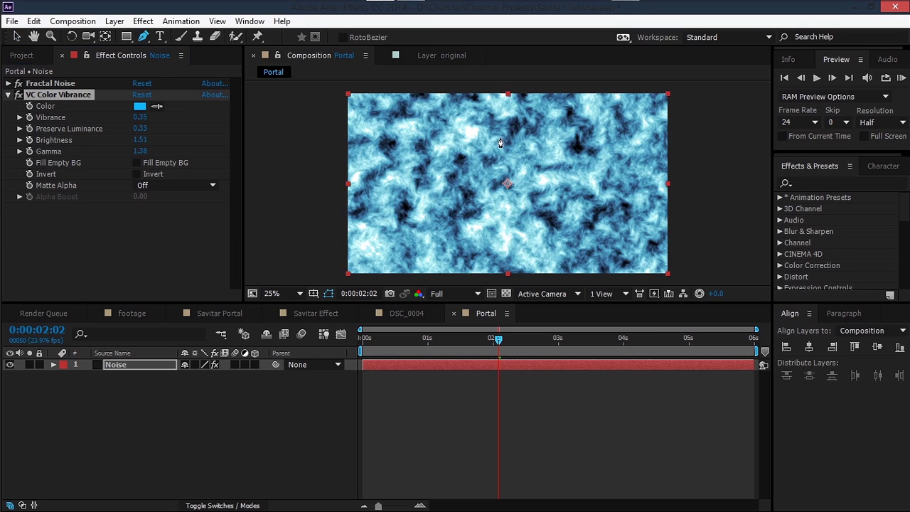
{"action": "left_click_drag", "start_coordinate": [521, 121], "coordinate": [473, 130]}
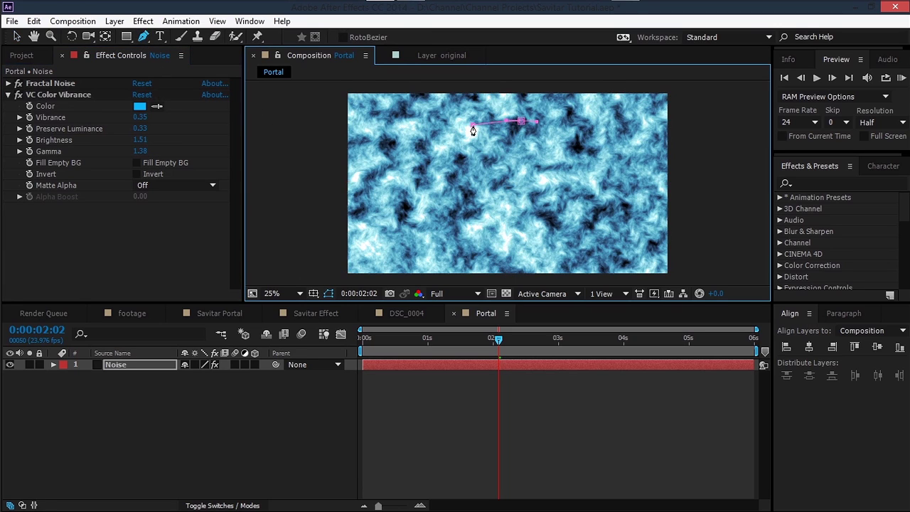
{"action": "left_click_drag", "start_coordinate": [424, 152], "coordinate": [402, 203]}
{"action": "left_click_drag", "start_coordinate": [453, 238], "coordinate": [483, 229]}
{"action": "left_click_drag", "start_coordinate": [594, 228], "coordinate": [589, 240]}
{"action": "left_click_drag", "start_coordinate": [610, 170], "coordinate": [605, 176]}
{"action": "left_click", "coordinate": [521, 121]}
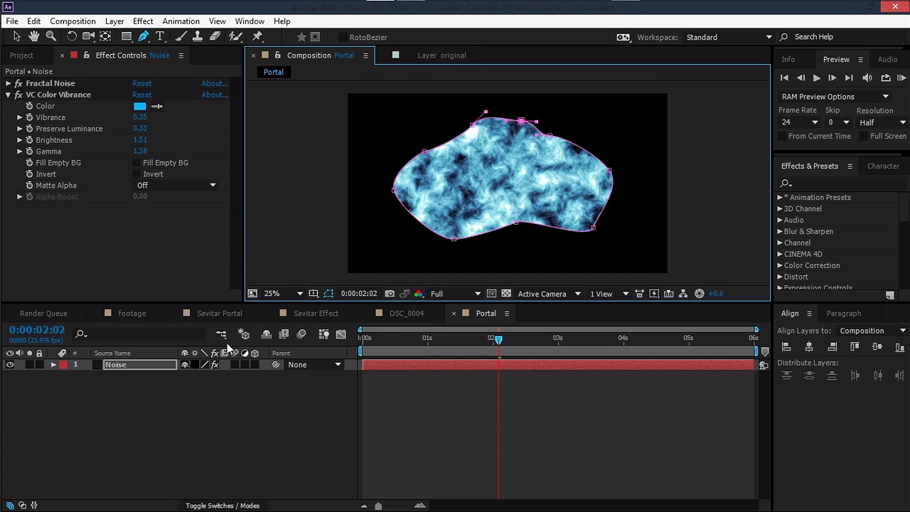
Step: Set the Noise layer's mask feather to 400 pixels, deselect it, return to the Selection tool and collapse the layer's properties
{"action": "left_click", "coordinate": [119, 370]}
{"action": "key", "text": "f"}
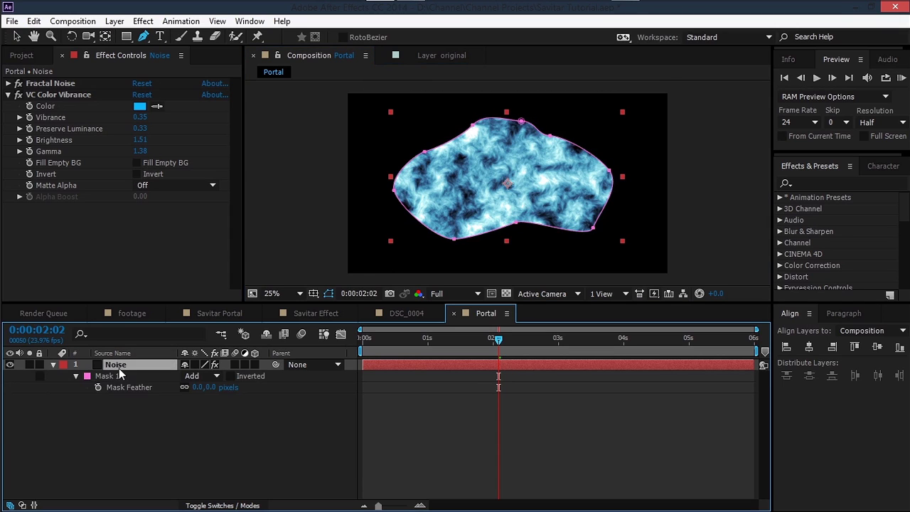
{"action": "left_click_drag", "start_coordinate": [198, 387], "coordinate": [219, 397]}
{"action": "left_click", "coordinate": [199, 387]}
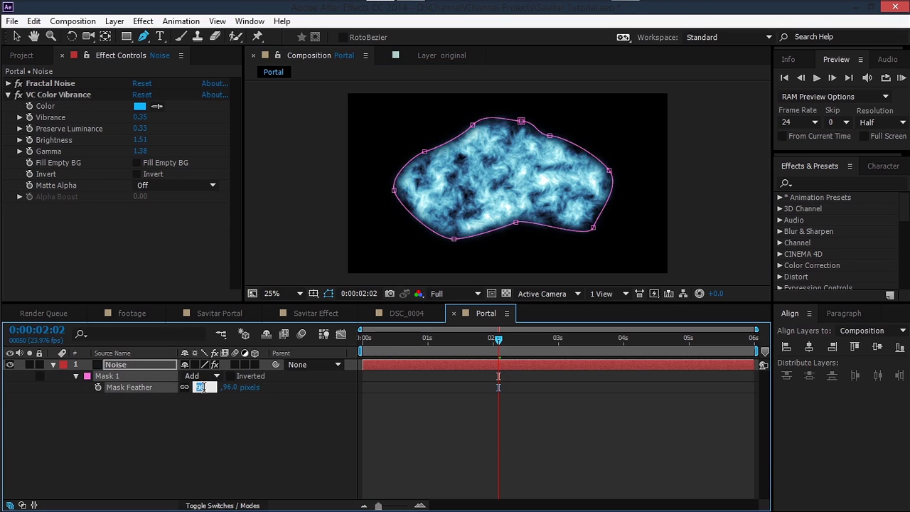
{"action": "type", "text": "400"}
{"action": "key", "text": "Return"}
{"action": "left_click", "coordinate": [212, 425]}
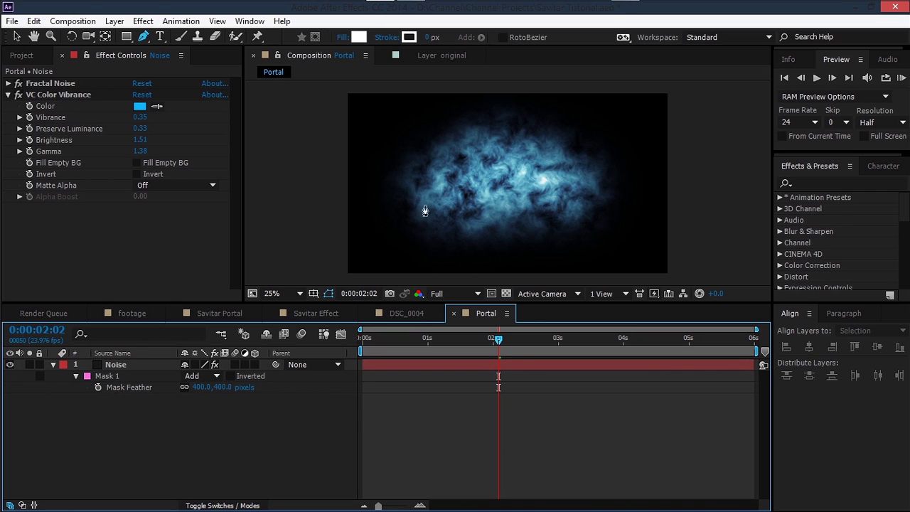
{"action": "key", "text": "v"}
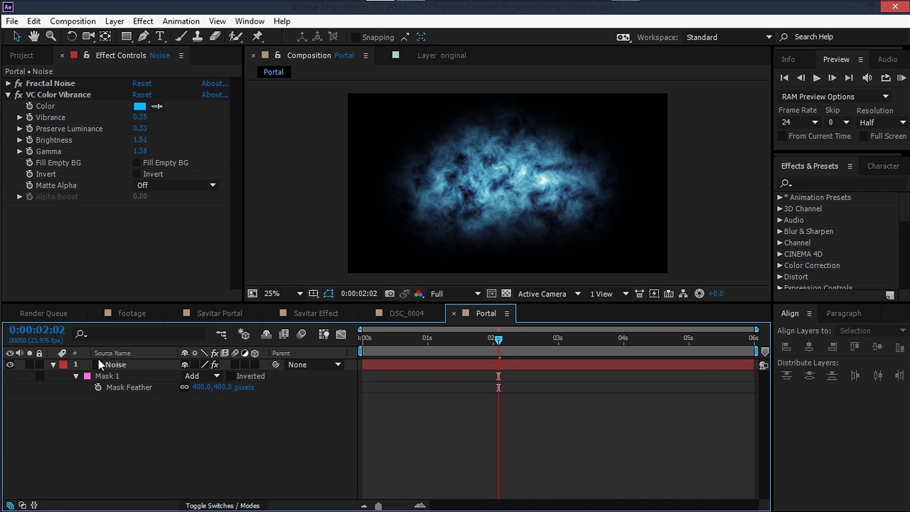
{"action": "left_click", "coordinate": [55, 365]}
Step: Apply the CC Vector Blur effect to the Noise layer
{"action": "left_click", "coordinate": [117, 366]}
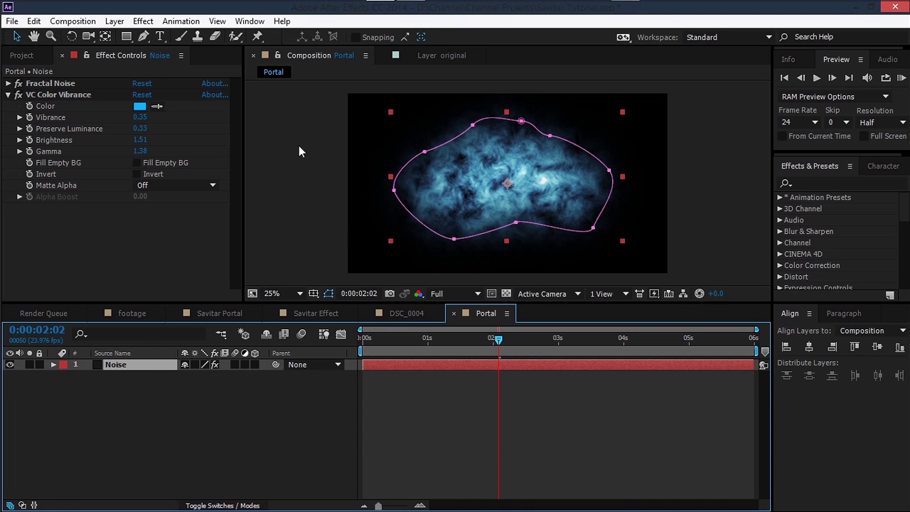
{"action": "left_click", "coordinate": [143, 21]}
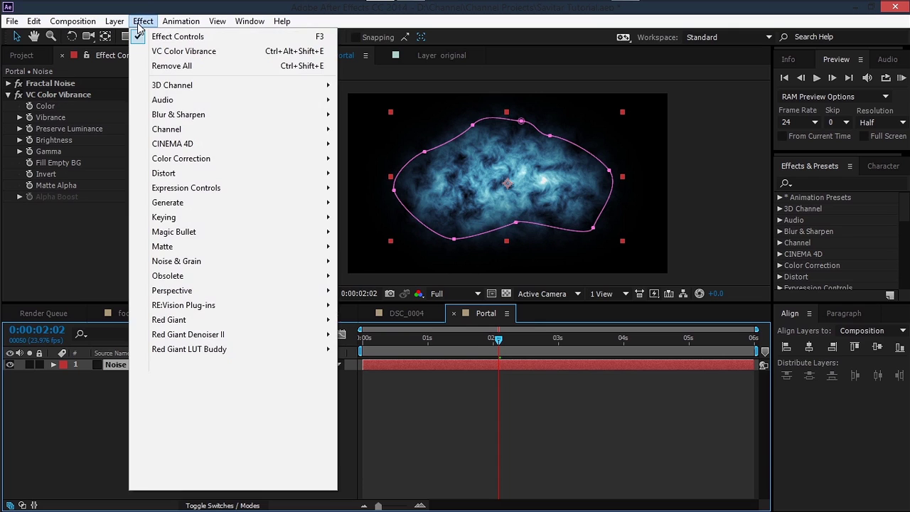
{"action": "mouse_move", "coordinate": [187, 119]}
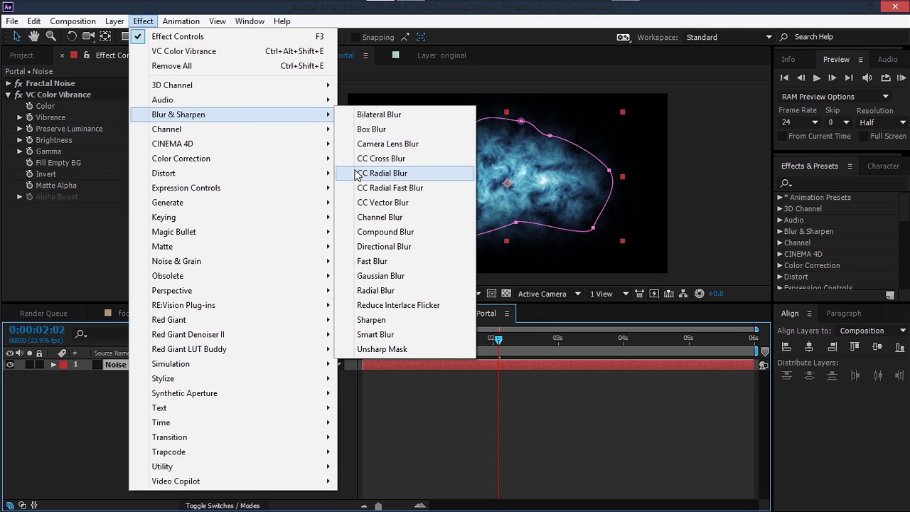
{"action": "left_click", "coordinate": [367, 204]}
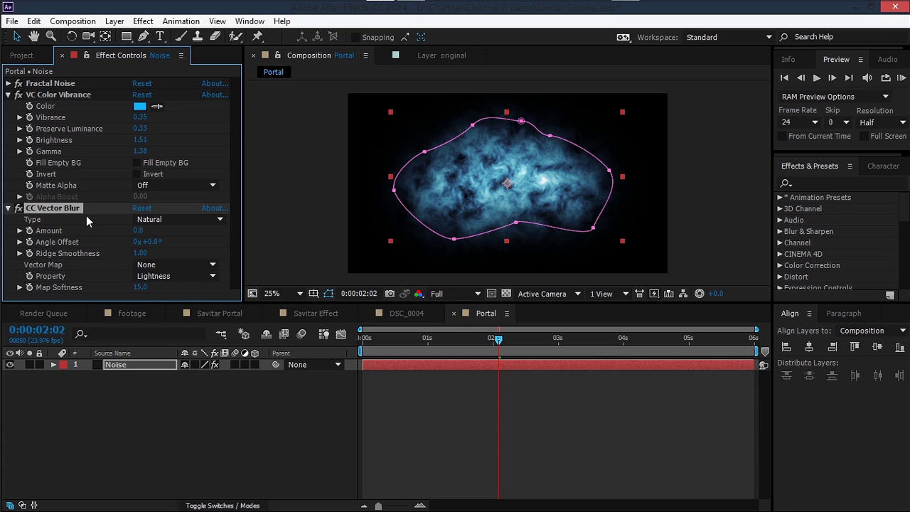
Step: Set the Noise layer's CC Vector Blur amount to 75, ridge smoothness to 0.40 and map softness to 50
{"action": "left_click", "coordinate": [143, 232]}
{"action": "type", "text": "75"}
{"action": "key", "text": "Return"}
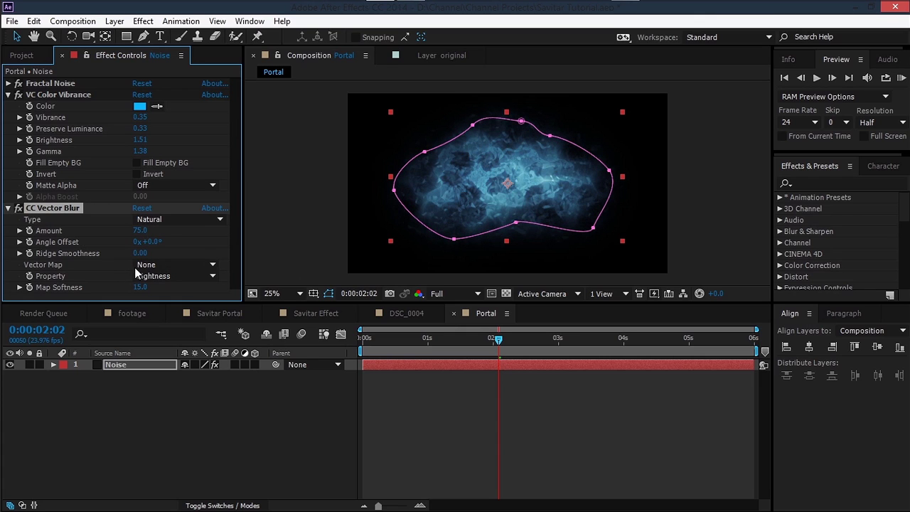
{"action": "left_click_drag", "start_coordinate": [139, 254], "coordinate": [191, 286]}
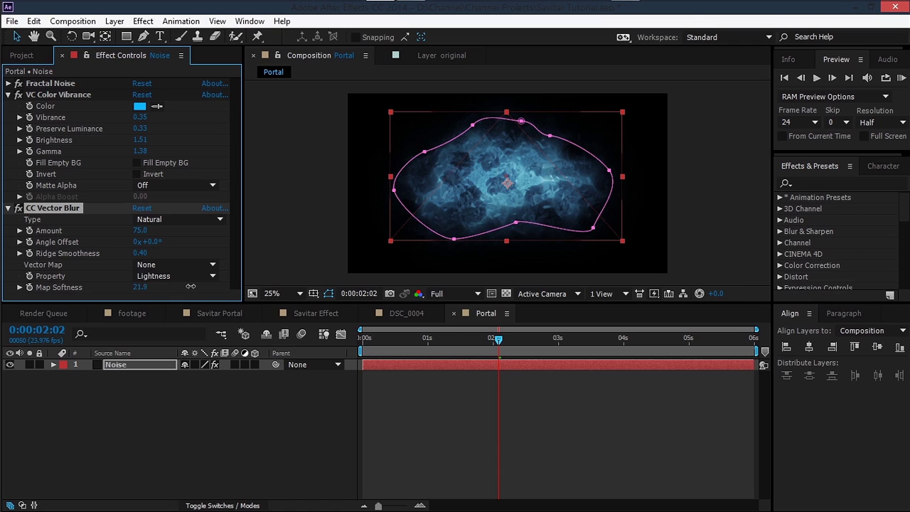
{"action": "left_click", "coordinate": [141, 287]}
{"action": "type", "text": "50"}
{"action": "key", "text": "Return"}
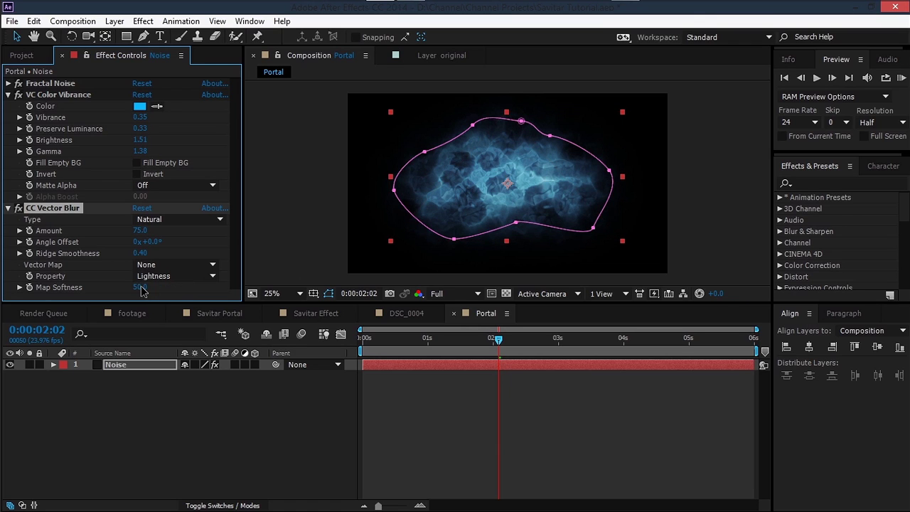
Step: Deselect the Noise layer and examine the blurred noise texture up close in the Portal composition
{"action": "left_click", "coordinate": [271, 264]}
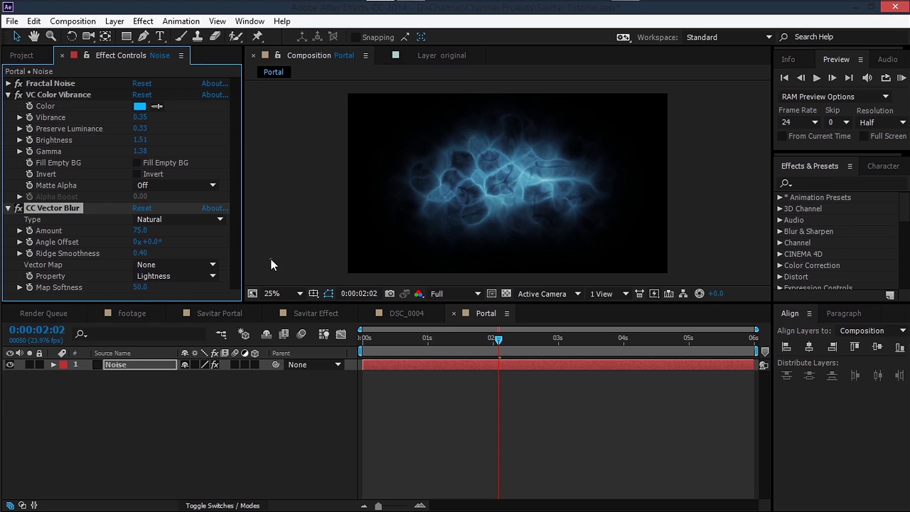
{"action": "left_click", "coordinate": [271, 265]}
{"action": "key", "text": "period"}
{"action": "key", "text": "period"}
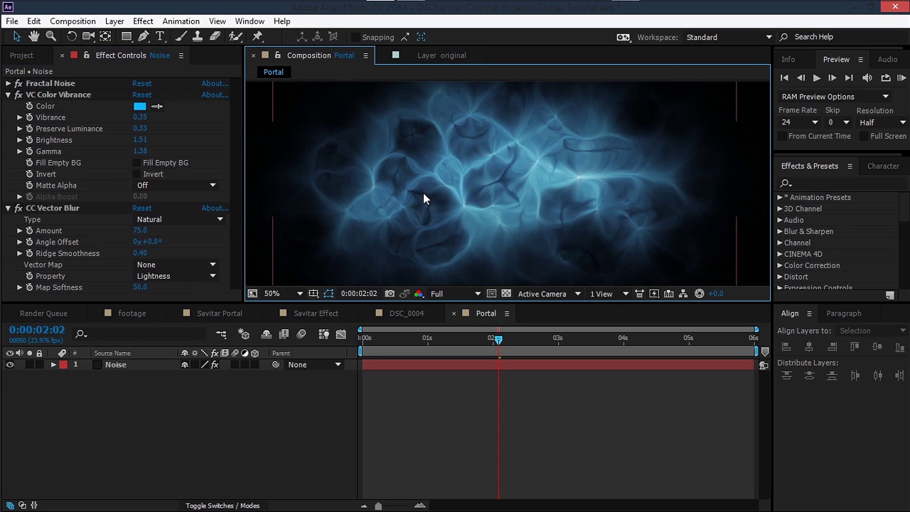
{"action": "key", "text": "comma"}
{"action": "key", "text": "period"}
{"action": "key", "text": "comma"}
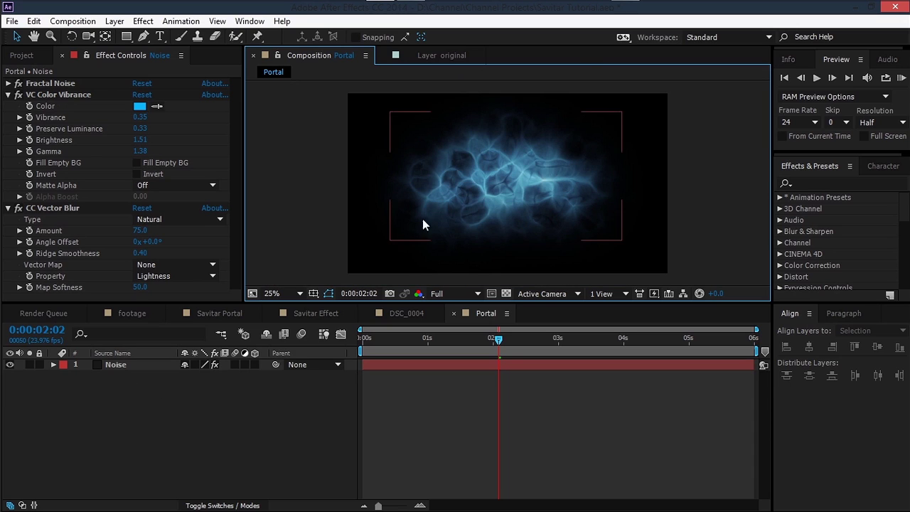
Step: Reveal the Noise layer's mask properties and start keyframing Mask Expansion at 0:00:02:02
{"action": "left_click", "coordinate": [107, 366]}
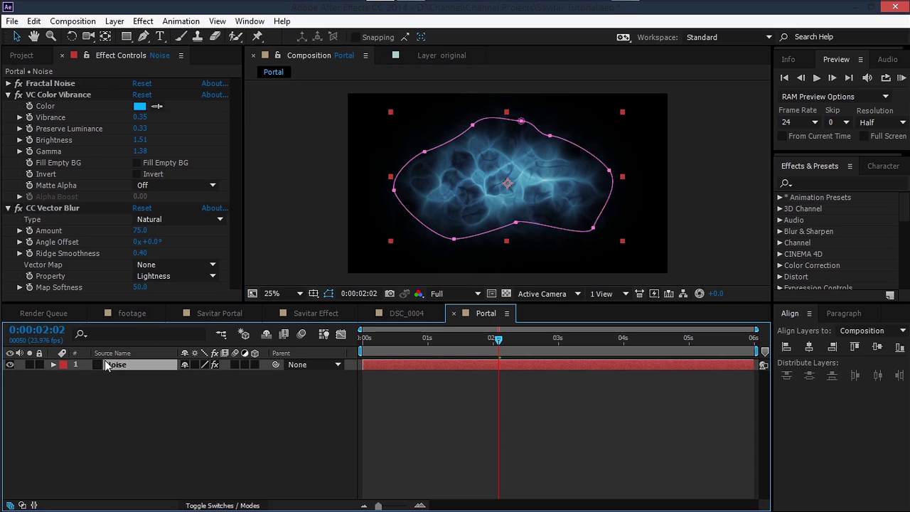
{"action": "key", "text": "m"}
{"action": "key", "text": "m"}
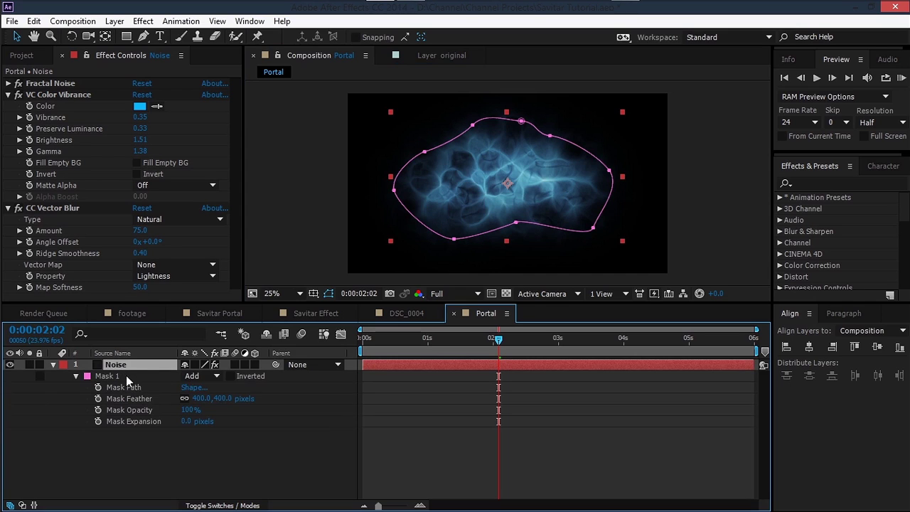
{"action": "left_click", "coordinate": [97, 423]}
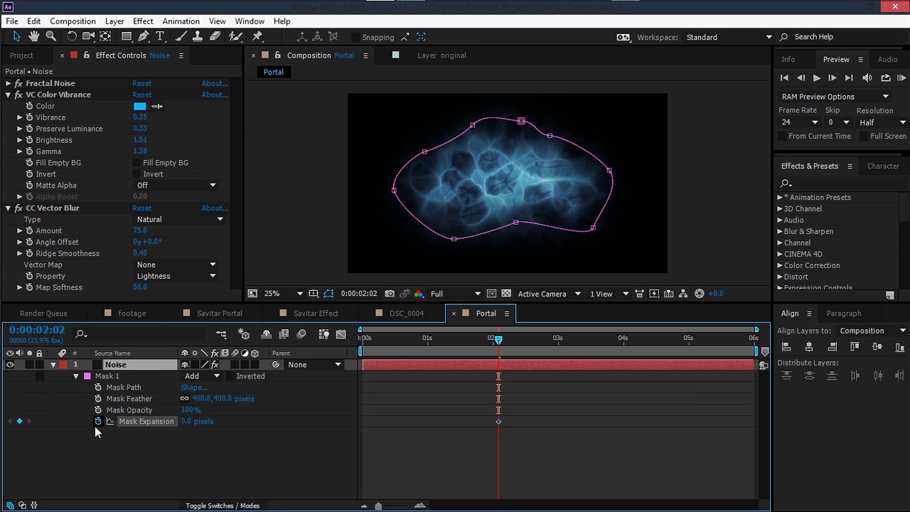
Step: Add a Mask Expansion keyframe of -300 pixels at 0:00:00:00 on the Noise layer
{"action": "left_click_drag", "start_coordinate": [475, 346], "coordinate": [342, 348]}
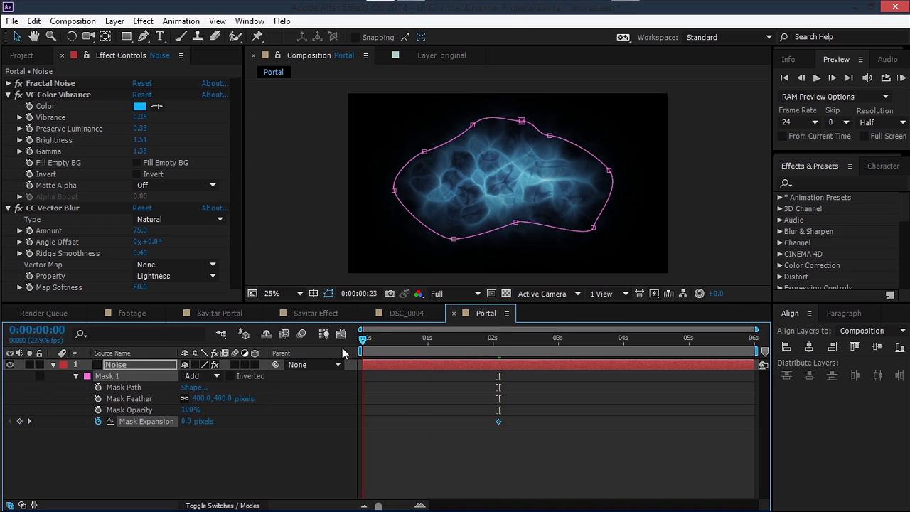
{"action": "left_click", "coordinate": [186, 423]}
{"action": "type", "text": "-30"}
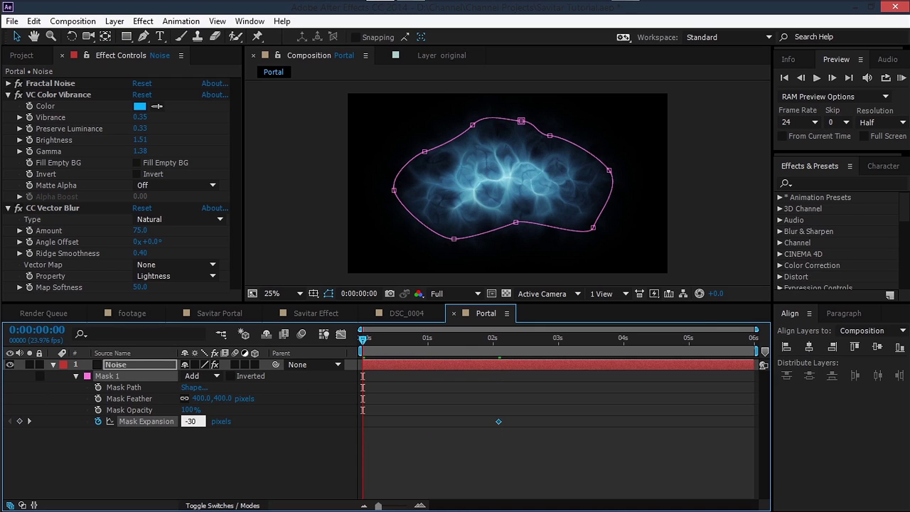
{"action": "type", "text": "0"}
{"action": "key", "text": "Return"}
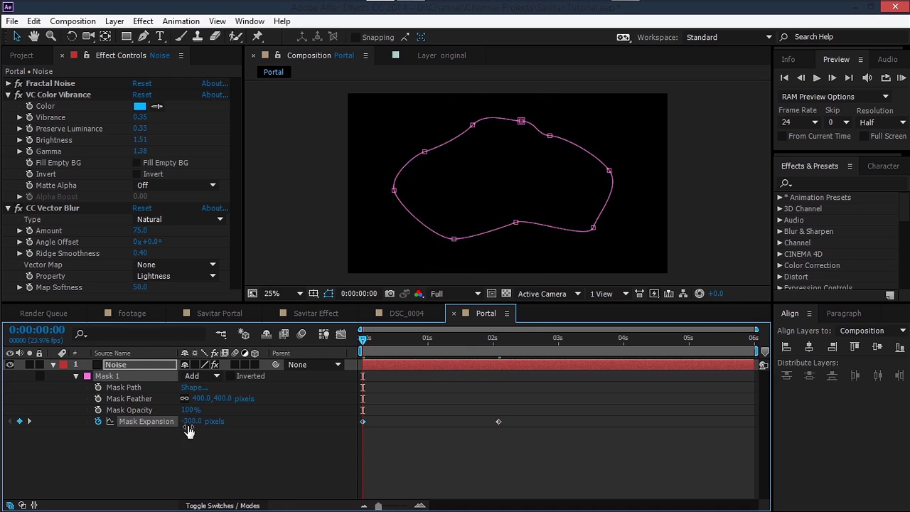
{"action": "left_click", "coordinate": [198, 446]}
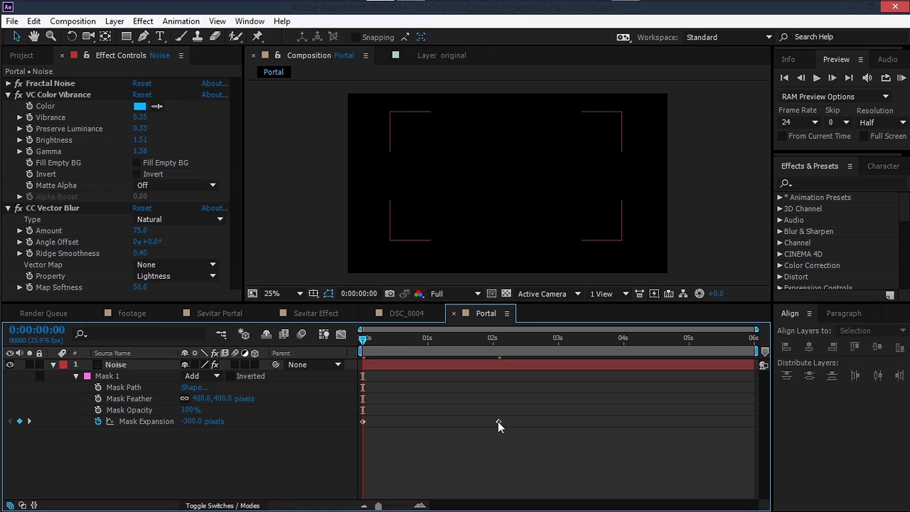
Step: Move the second Mask Expansion keyframe to 0:00:00:09 and add a -300 pixel keyframe at 0:00:00:18
{"action": "left_click_drag", "start_coordinate": [498, 421], "coordinate": [411, 424]}
{"action": "left_click", "coordinate": [389, 425]}
{"action": "mouse_move", "coordinate": [408, 341]}
{"action": "left_mouse_down"}
{"action": "mouse_move", "coordinate": [379, 340]}
{"action": "mouse_move", "coordinate": [412, 345]}
{"action": "left_mouse_up"}
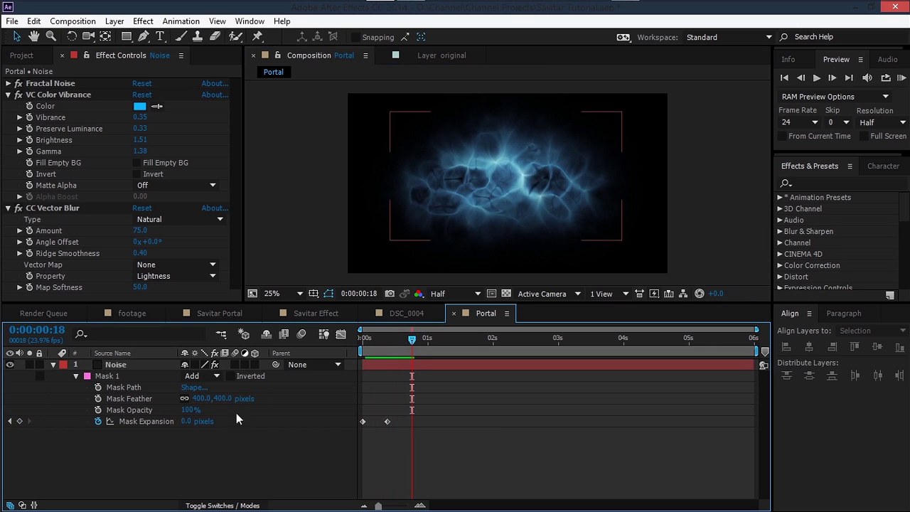
{"action": "left_click", "coordinate": [188, 420]}
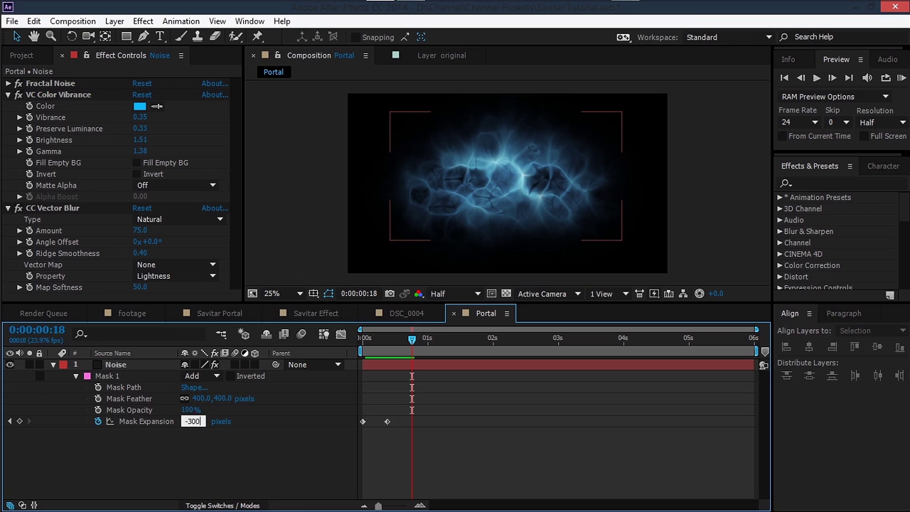
{"action": "key", "text": "Return"}
Step: Scrub through the mask expansion animation, return to its middle keyframe and check the Savitar Portal composition for reference
{"action": "left_click", "coordinate": [362, 339]}
{"action": "left_click_drag", "start_coordinate": [362, 342], "coordinate": [414, 348]}
{"action": "left_click", "coordinate": [10, 421]}
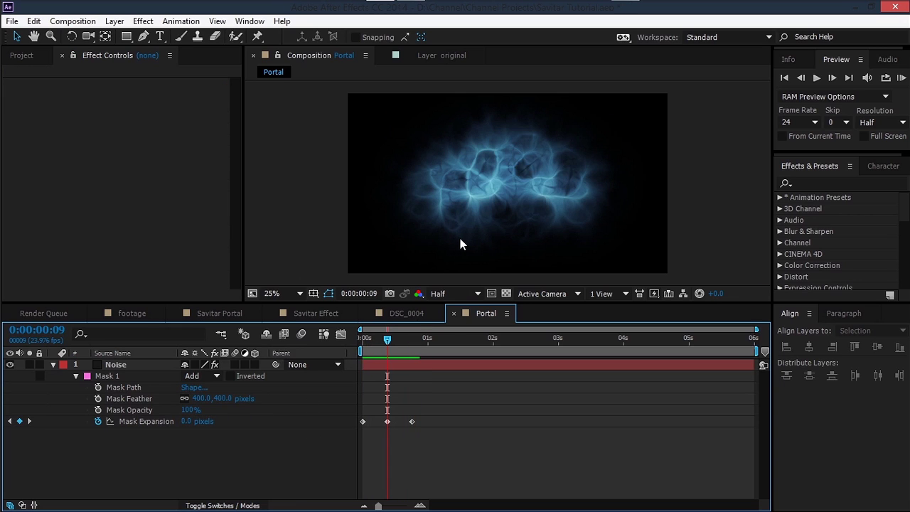
{"action": "left_click", "coordinate": [218, 313]}
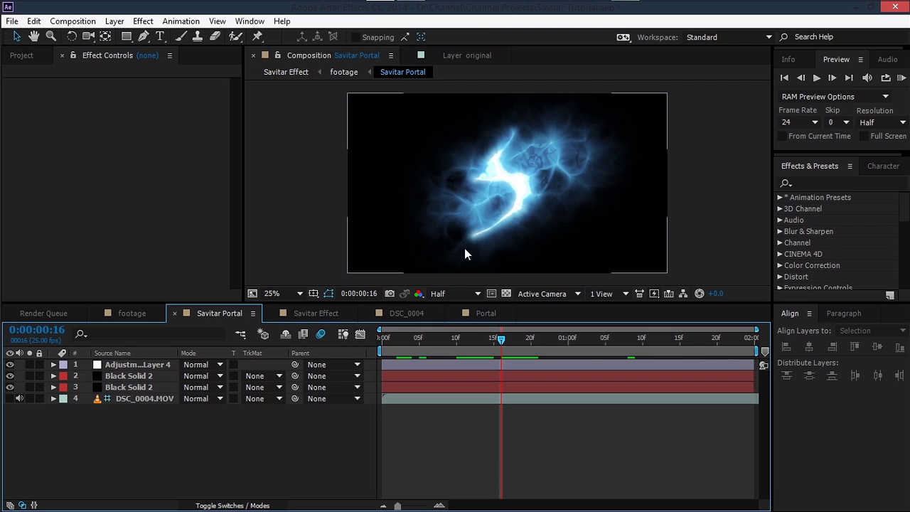
{"action": "left_click", "coordinate": [471, 314]}
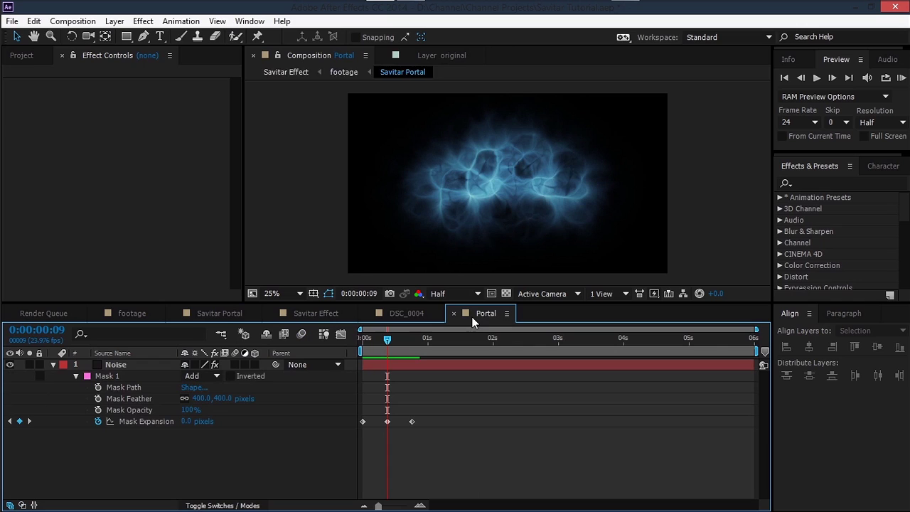
Step: Duplicate the Noise layer in the Portal composition and delete Mask 1 from the upper copy
{"action": "left_click", "coordinate": [52, 364]}
{"action": "left_click", "coordinate": [112, 364]}
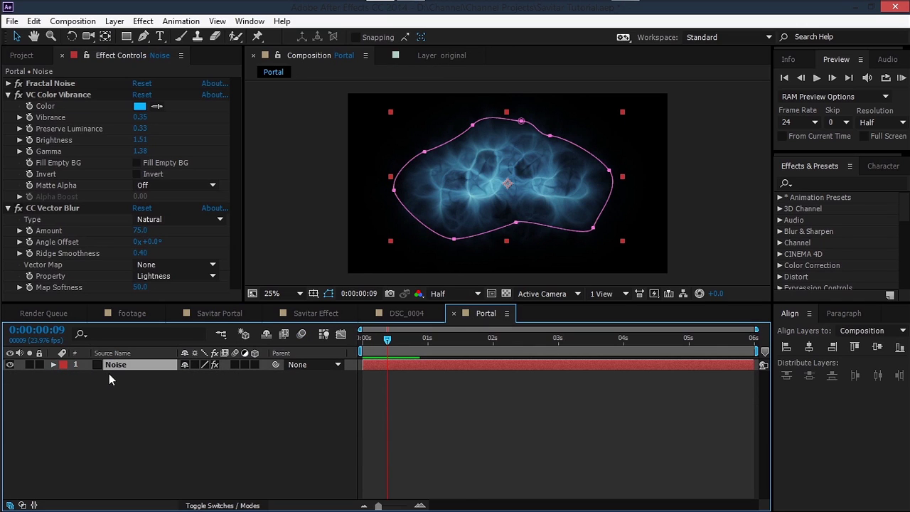
{"action": "key", "text": "ctrl+d"}
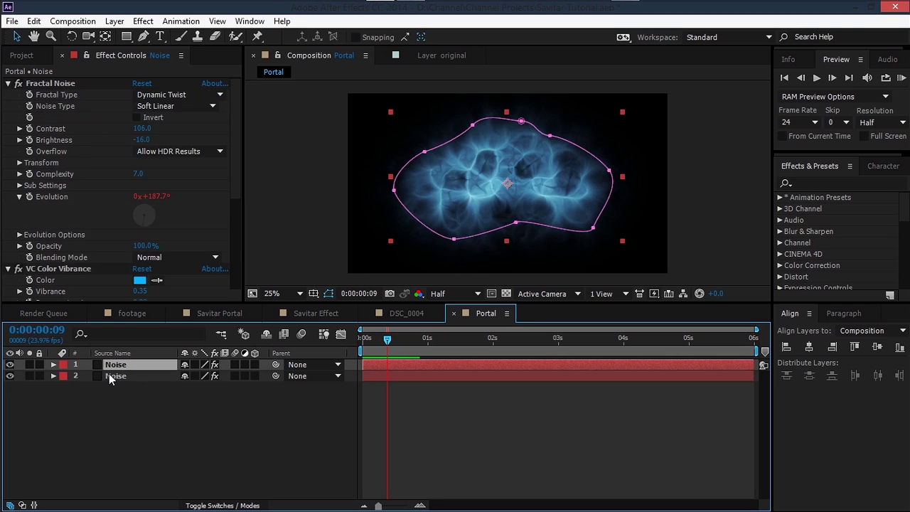
{"action": "key", "text": "m"}
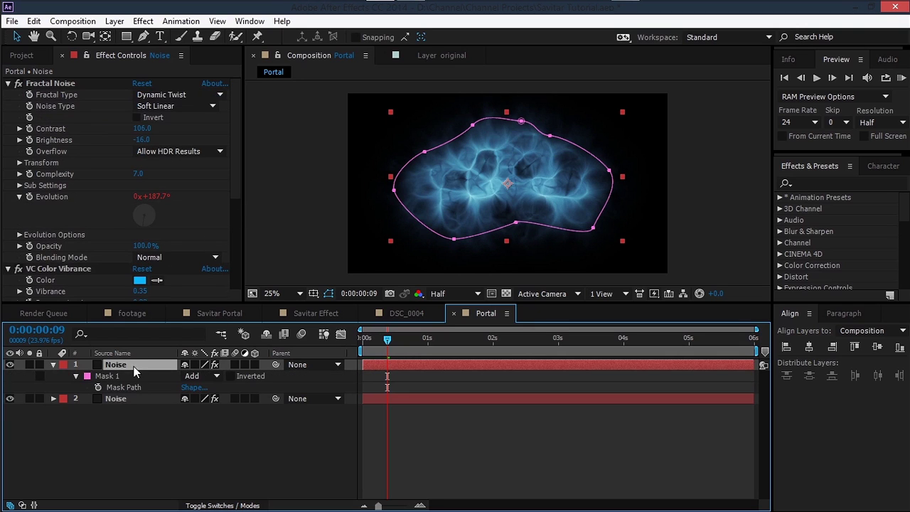
{"action": "left_click", "coordinate": [124, 377]}
{"action": "key", "text": "Delete"}
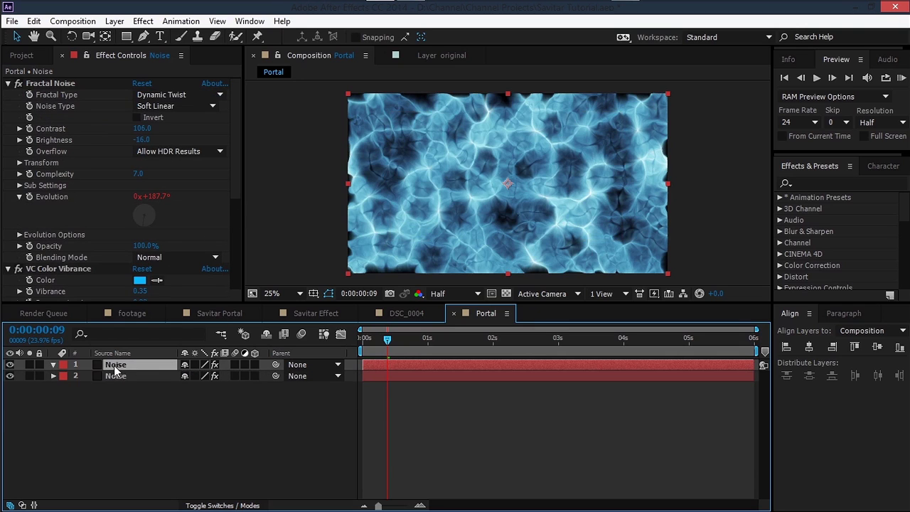
Step: Solo the upper Noise layer and set its Fractal Noise transform scale to 250
{"action": "left_click", "coordinate": [29, 364]}
{"action": "left_click", "coordinate": [20, 163]}
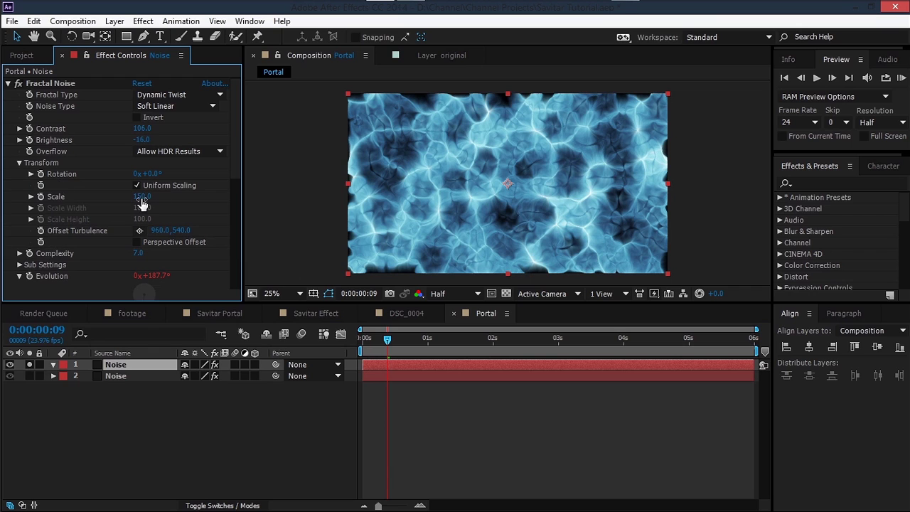
{"action": "left_click_drag", "start_coordinate": [143, 197], "coordinate": [166, 205]}
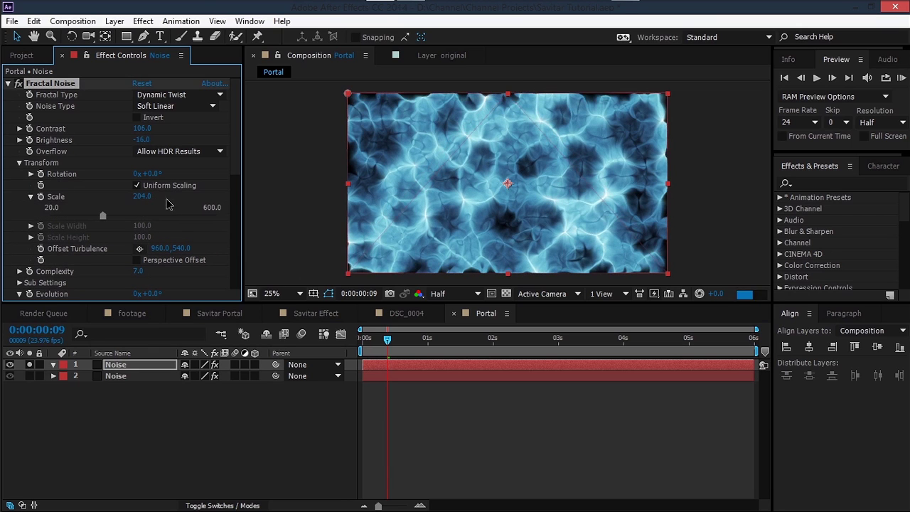
{"action": "left_click", "coordinate": [144, 197]}
{"action": "type", "text": "250"}
{"action": "key", "text": "Return"}
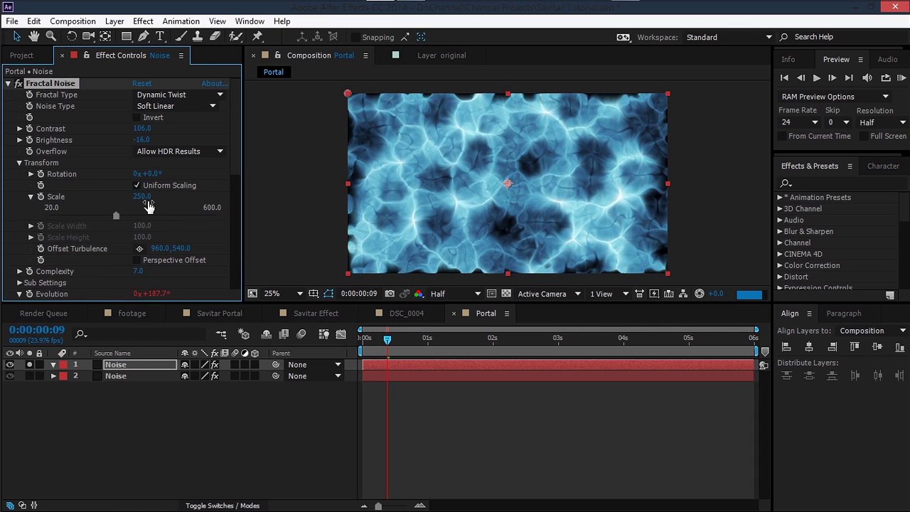
Step: Draw a closed, narrow lightning-bolt mask with the Pen tool in the middle of the upper Noise layer
{"action": "left_click", "coordinate": [156, 365]}
{"action": "left_click", "coordinate": [143, 37]}
{"action": "left_click", "coordinate": [506, 126]}
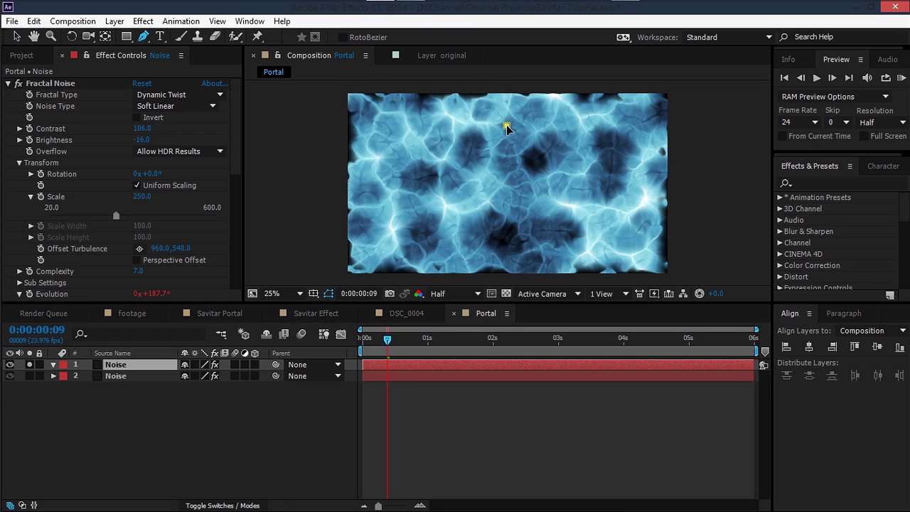
{"action": "left_click", "coordinate": [470, 179]}
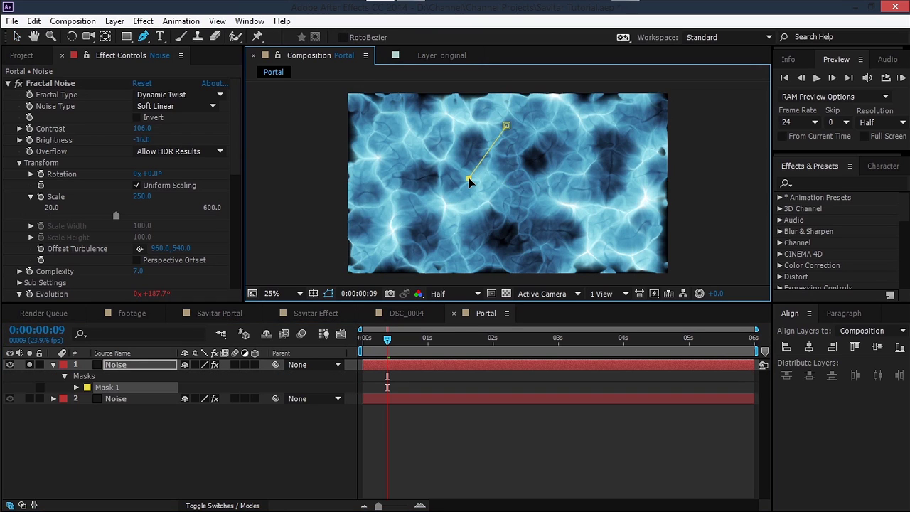
{"action": "left_click", "coordinate": [517, 185]}
{"action": "left_click", "coordinate": [472, 242]}
{"action": "left_click", "coordinate": [533, 182]}
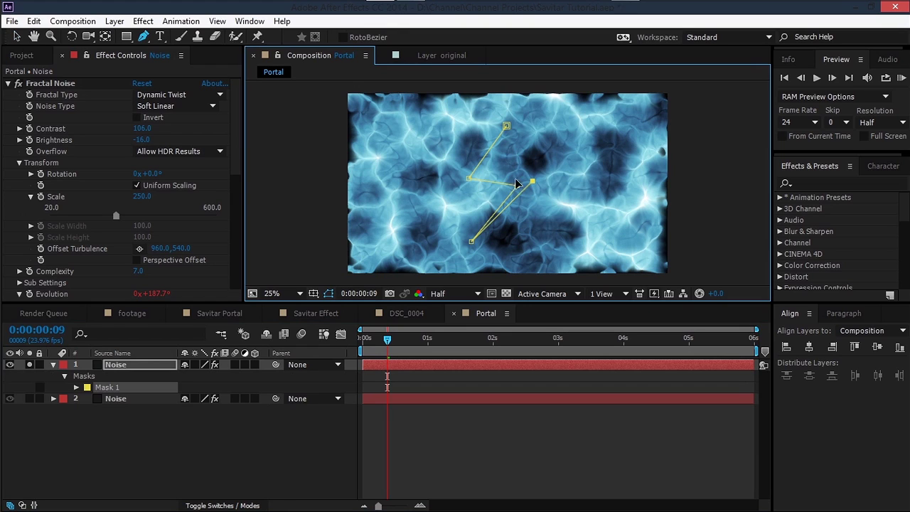
{"action": "left_click", "coordinate": [506, 126]}
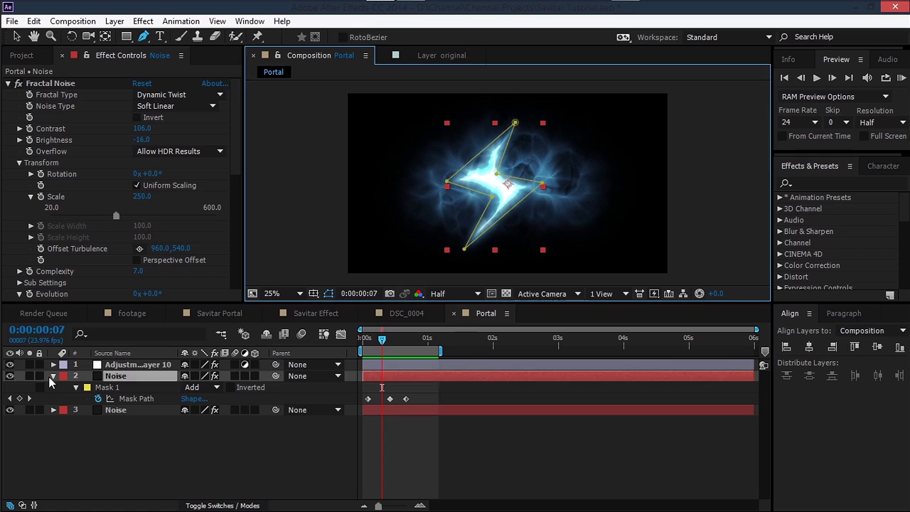
Step: Go to 0:00:00:09 and delete the keyframed lightning-bolt mask from the upper Noise layer
{"action": "left_click", "coordinate": [53, 375]}
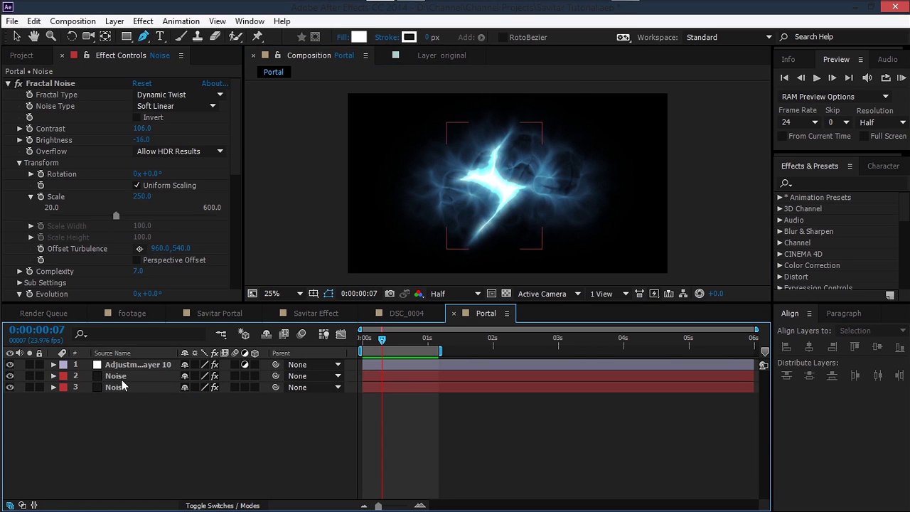
{"action": "left_click", "coordinate": [116, 375]}
{"action": "key", "text": "m"}
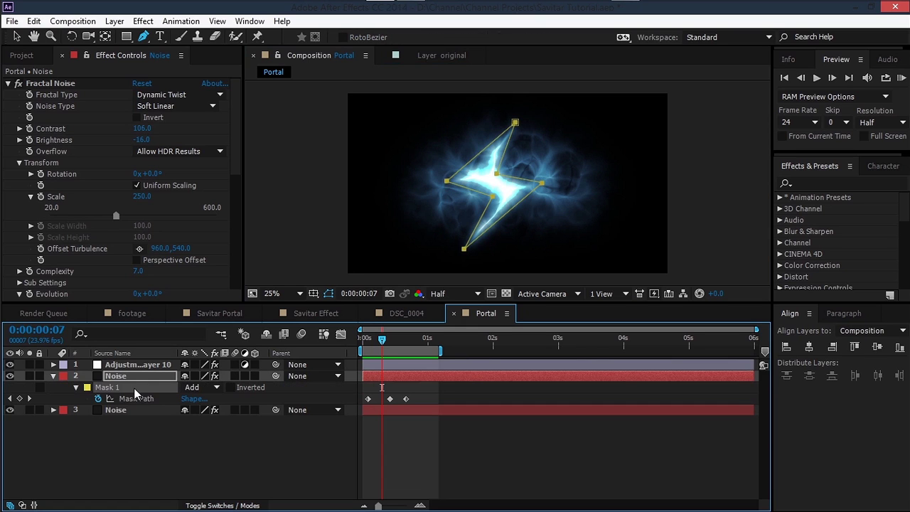
{"action": "left_click", "coordinate": [119, 439]}
{"action": "left_click", "coordinate": [116, 398]}
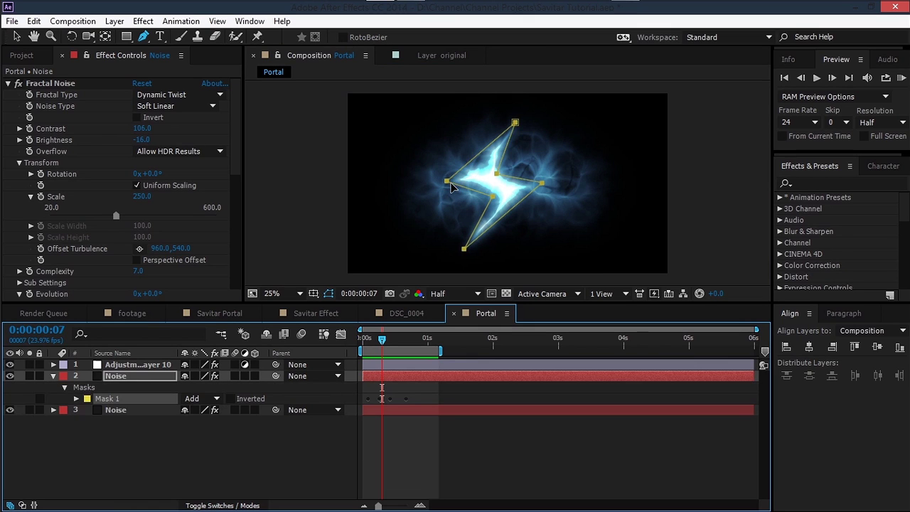
{"action": "key", "text": "m"}
{"action": "key", "text": "F2"}
{"action": "key", "text": "k"}
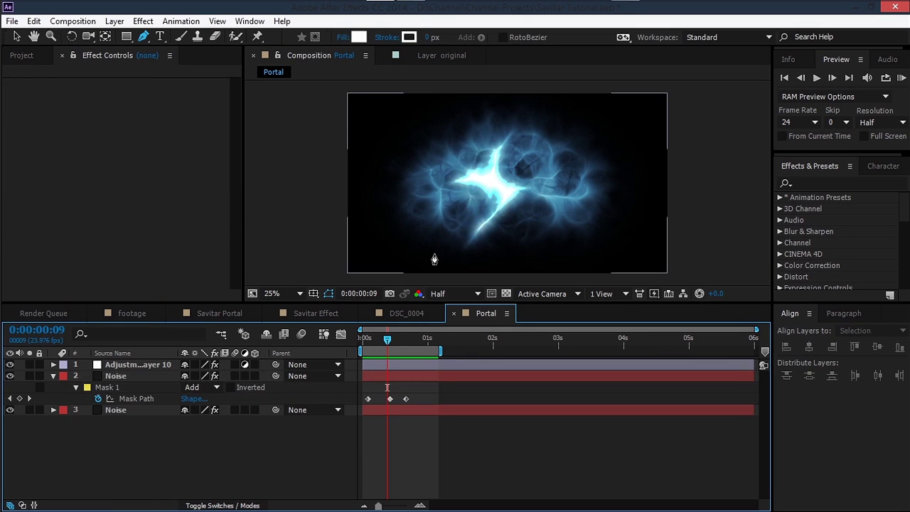
{"action": "left_click", "coordinate": [132, 386]}
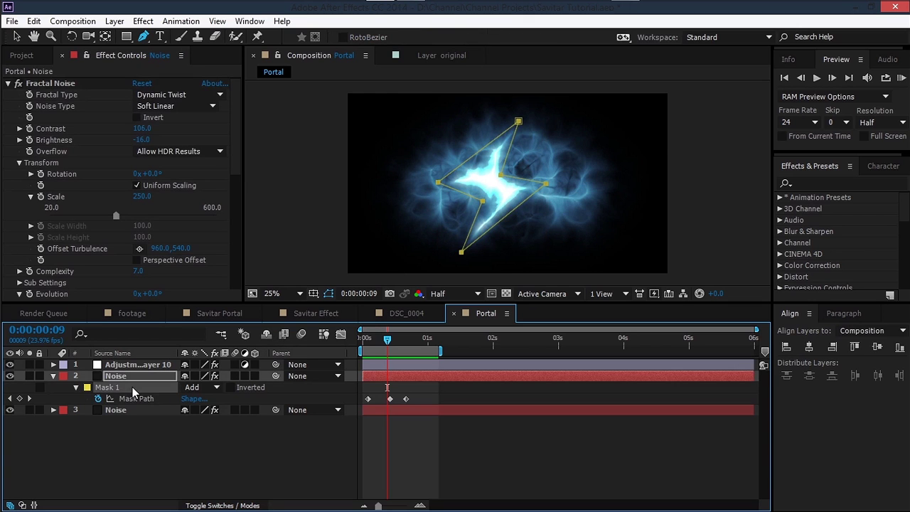
{"action": "key", "text": "Delete"}
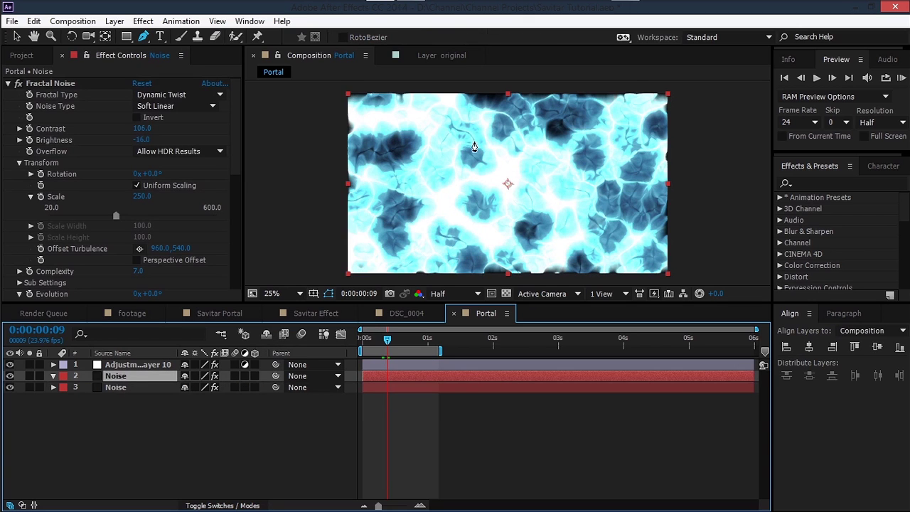
Step: Draw a closed lightning-bolt mask with the Pen tool in the middle of the upper Noise layer and adjust its lower points
{"action": "left_click", "coordinate": [502, 132]}
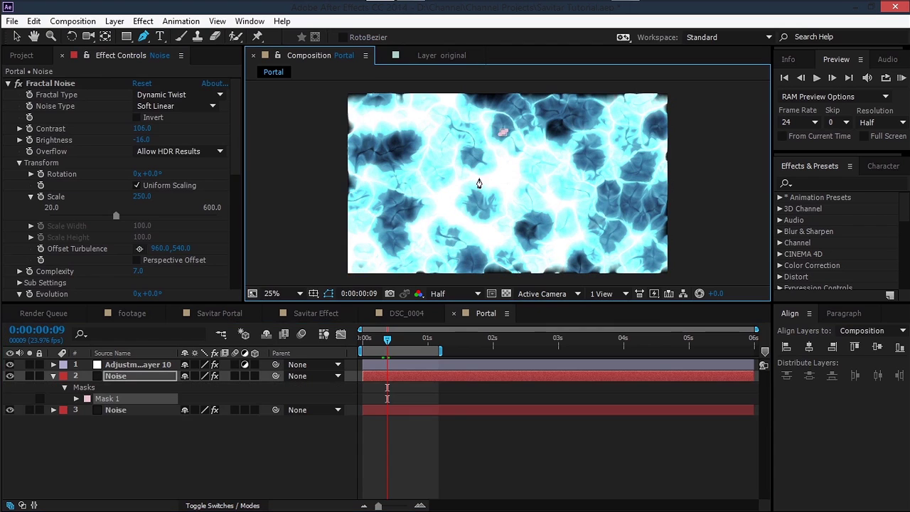
{"action": "left_click", "coordinate": [462, 171]}
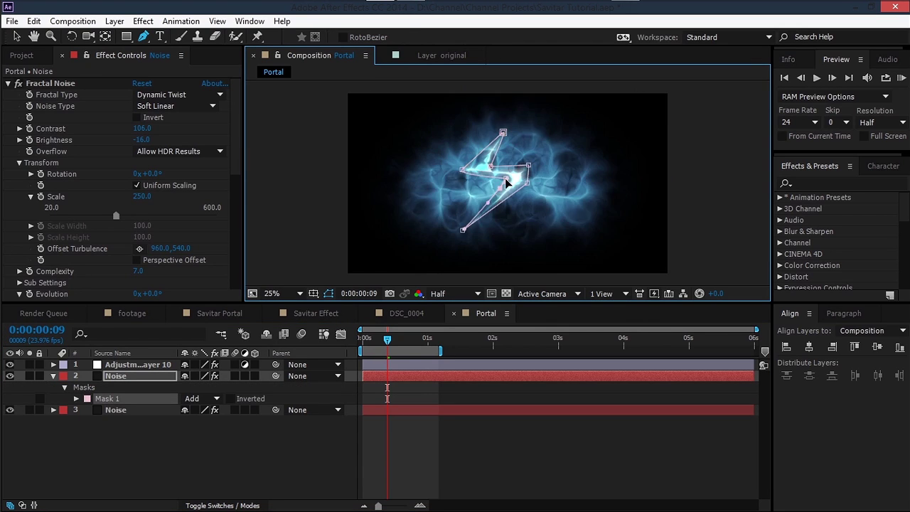
{"action": "scroll", "coordinate": [489, 220], "scroll_direction": "up", "scroll_amount": 2}
{"action": "left_click_drag", "start_coordinate": [489, 221], "coordinate": [503, 168]}
{"action": "double_click", "coordinate": [467, 230]}
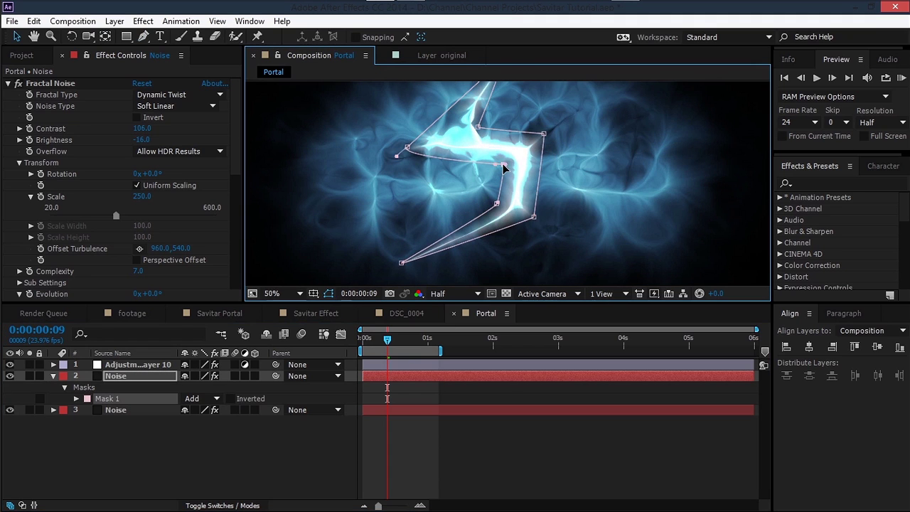
Step: Reveal the lower Noise layer's mask keyframes and start keyframing the bolt's Mask Path on the upper Noise layer at 0:00:00:09
{"action": "left_click", "coordinate": [125, 414]}
{"action": "key", "text": "u"}
{"action": "left_click", "coordinate": [132, 374]}
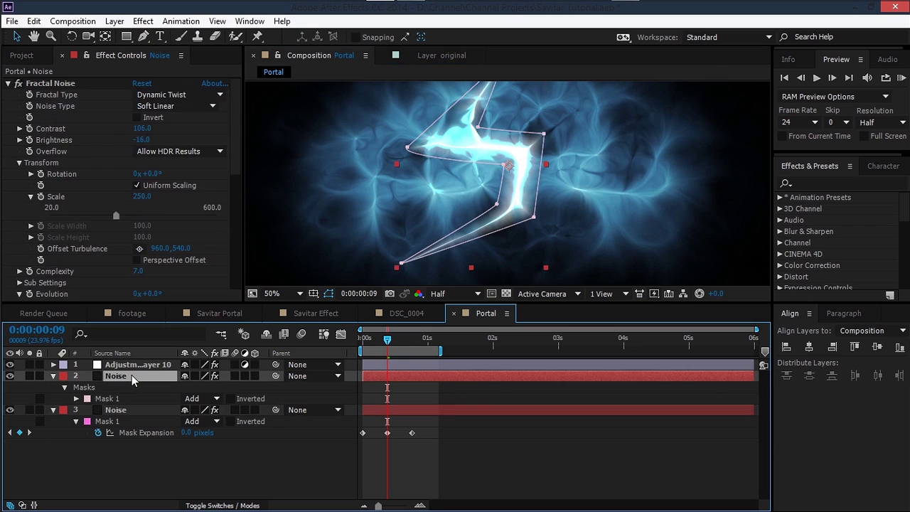
{"action": "key", "text": "m"}
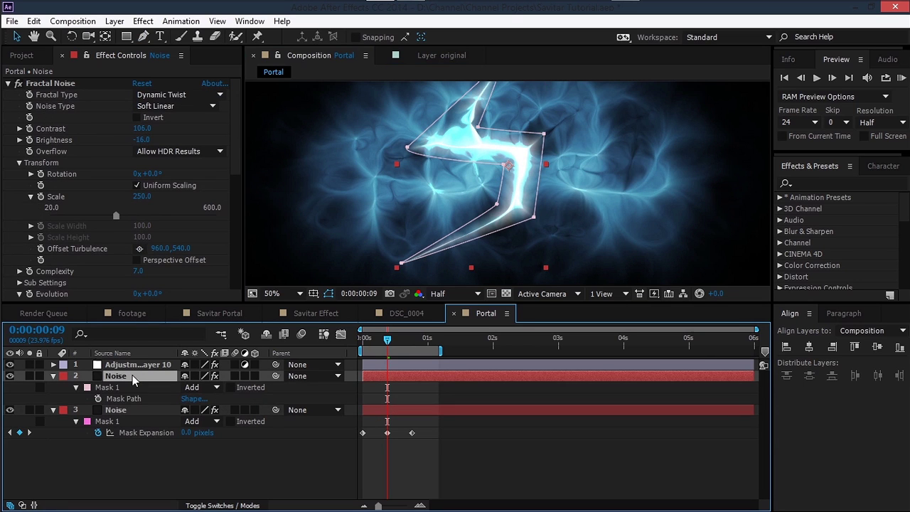
{"action": "left_click", "coordinate": [99, 399]}
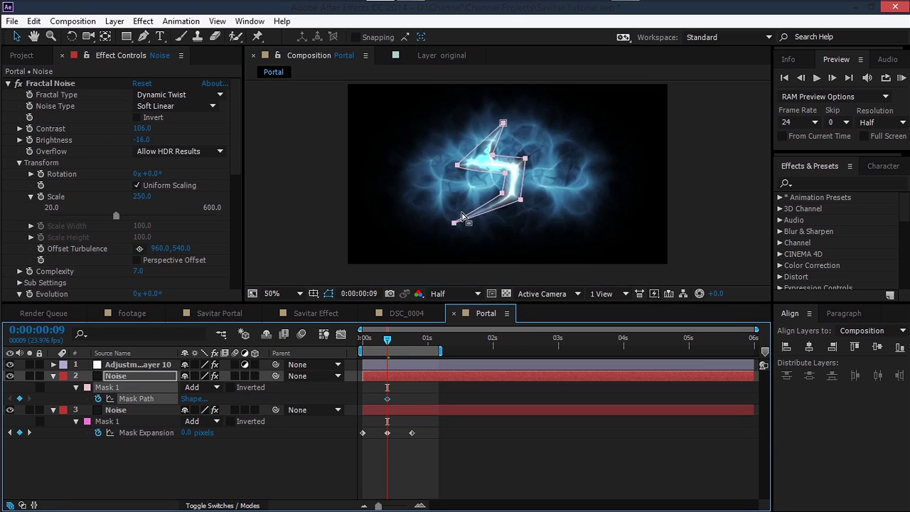
Step: Widen the middle of the bolt mask at 0:00:00:09 by moving its inner corner points apart
{"action": "left_click_drag", "start_coordinate": [477, 135], "coordinate": [483, 176]}
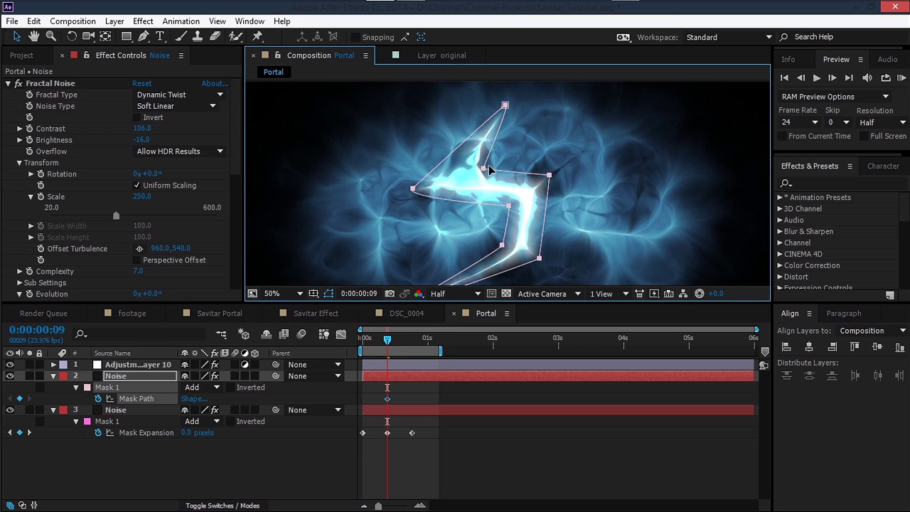
{"action": "key", "text": "comma"}
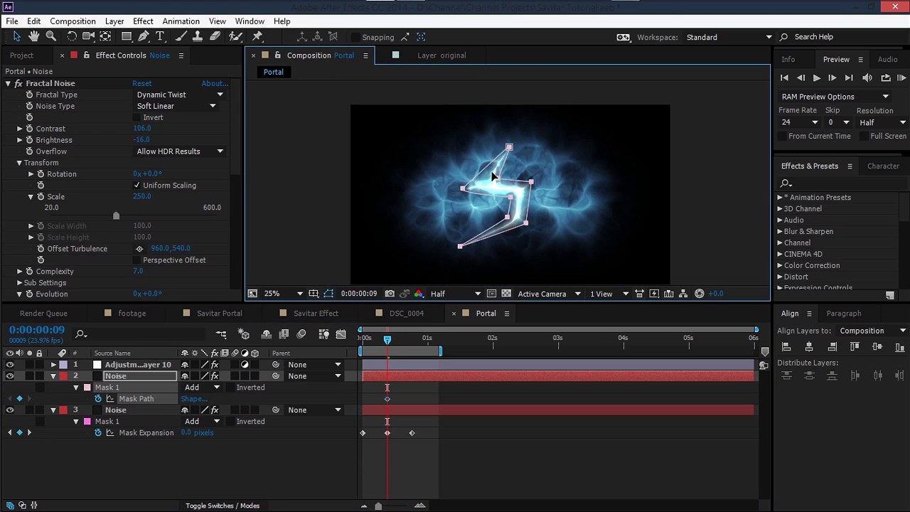
{"action": "left_click_drag", "start_coordinate": [496, 179], "coordinate": [499, 218]}
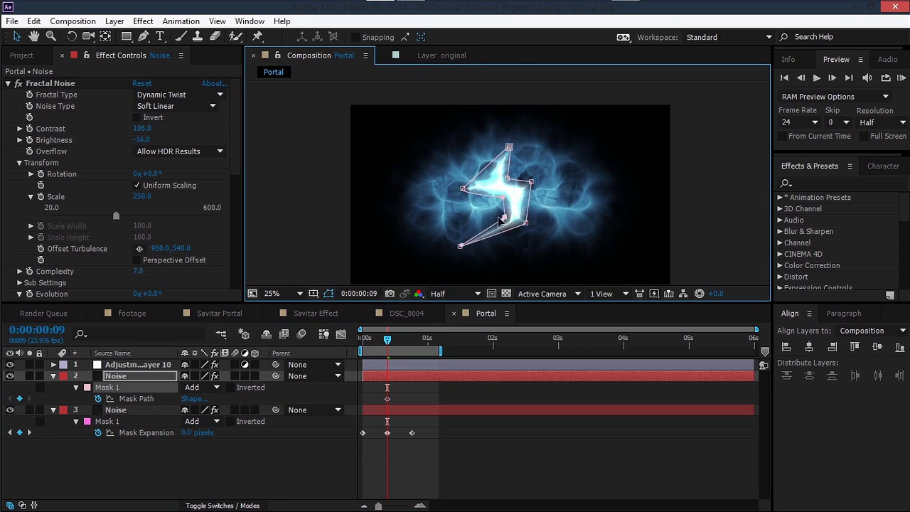
{"action": "left_click", "coordinate": [296, 450]}
Step: Reshape the bolt mask into a thin lightning outline at 0:00:00:00 by pulling its points close together
{"action": "left_click_drag", "start_coordinate": [387, 339], "coordinate": [357, 347]}
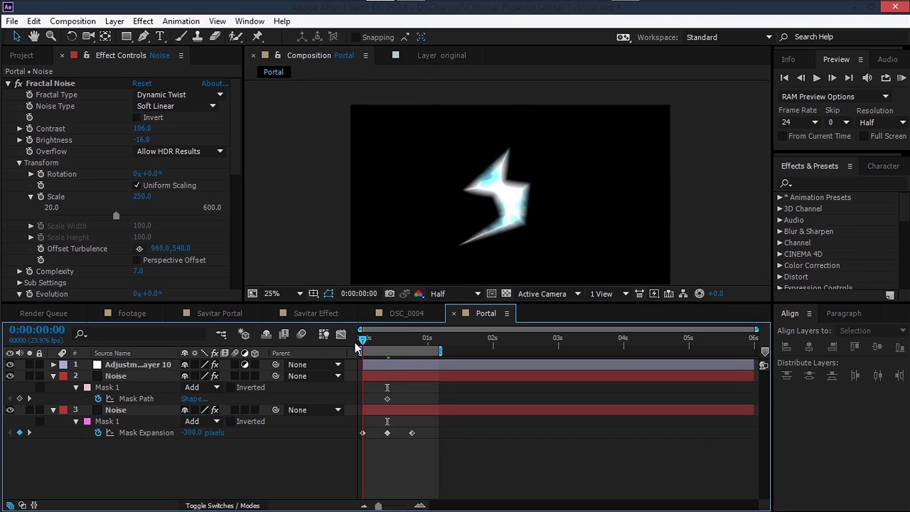
{"action": "scroll", "coordinate": [506, 188], "scroll_direction": "up", "scroll_amount": 2}
{"action": "left_click", "coordinate": [514, 179]}
{"action": "left_click_drag", "start_coordinate": [416, 199], "coordinate": [415, 269]}
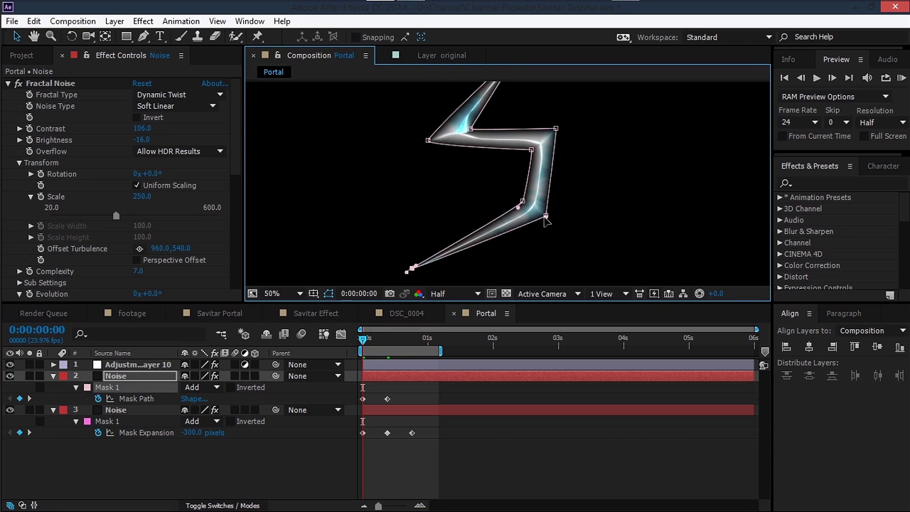
{"action": "key", "text": "ctrl+shift+a"}
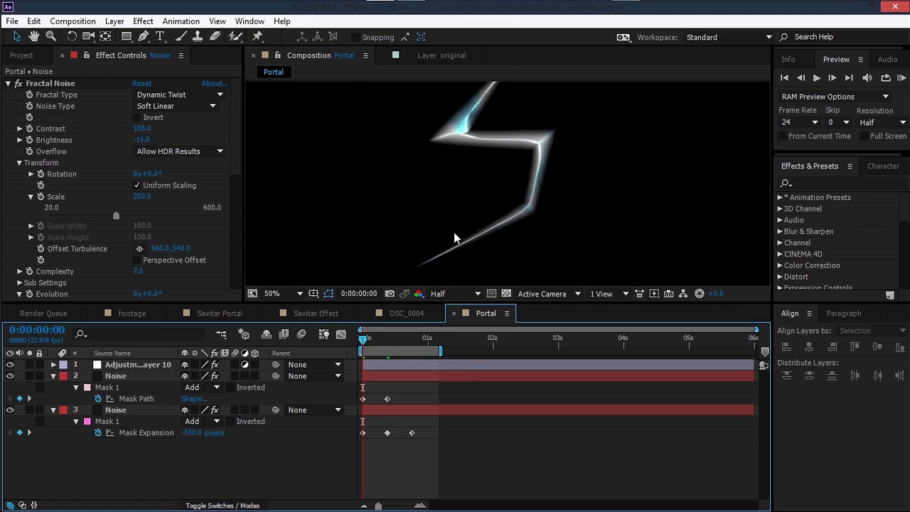
{"action": "key", "text": "comma"}
{"action": "key", "text": "comma"}
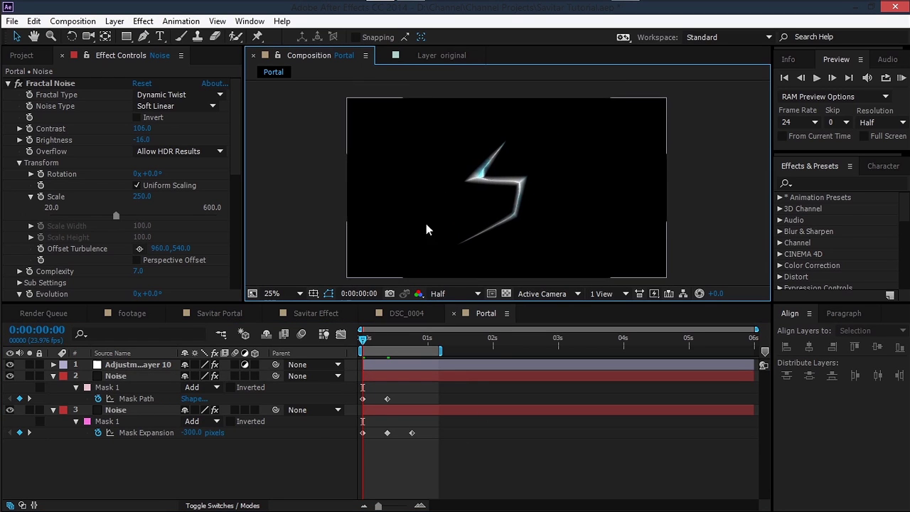
Step: Copy the bolt's Mask Path keyframe from 0:00:00:00 to 0:00:00:18 and play back the shape animation
{"action": "left_click", "coordinate": [363, 399]}
{"action": "left_click", "coordinate": [33, 20]}
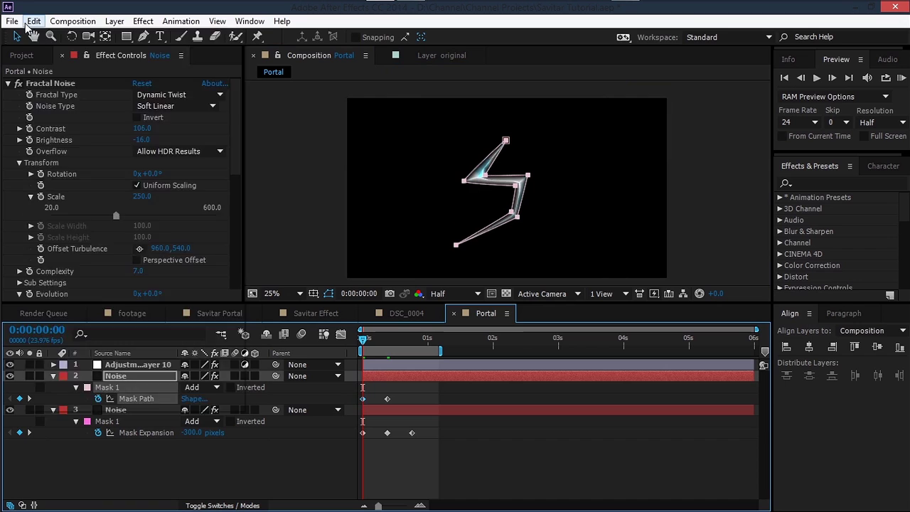
{"action": "left_click", "coordinate": [61, 101]}
{"action": "left_click_drag", "start_coordinate": [408, 340], "coordinate": [413, 342]}
{"action": "left_click", "coordinate": [34, 20]}
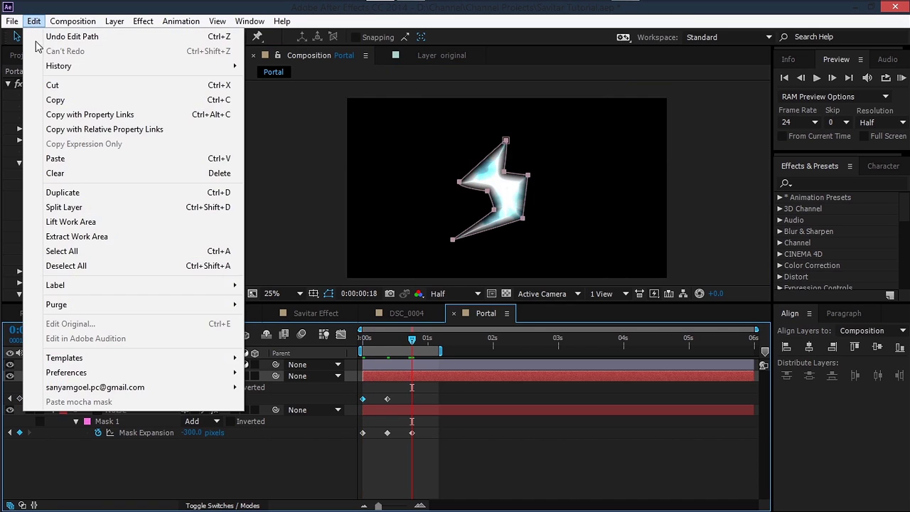
{"action": "left_click", "coordinate": [50, 155]}
{"action": "left_click_drag", "start_coordinate": [371, 339], "coordinate": [408, 342]}
{"action": "key", "text": "space"}
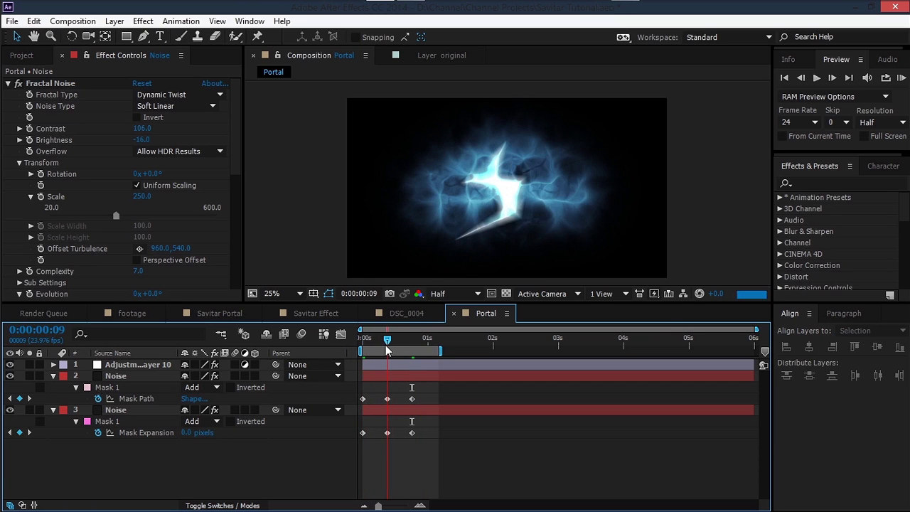
Step: Set the Mask Feather of the bolt mask on the upper Noise layer to 77 pixels
{"action": "left_click", "coordinate": [148, 378]}
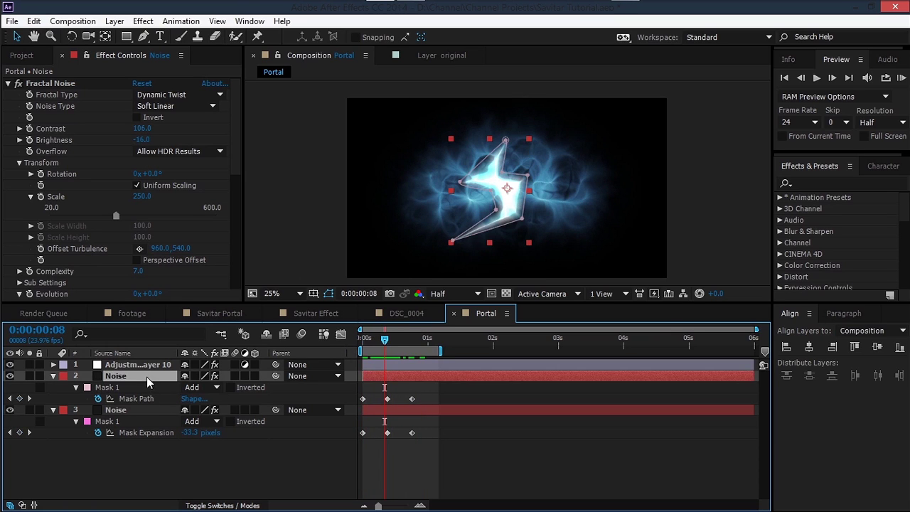
{"action": "key", "text": "f"}
{"action": "left_click_drag", "start_coordinate": [204, 400], "coordinate": [246, 402]}
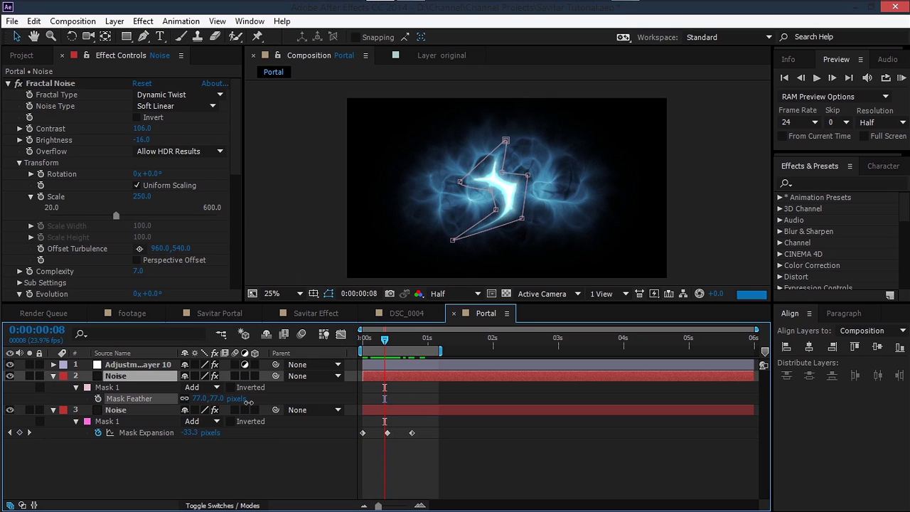
Step: Keyframe the bolt mask's expansion at 0 pixels at 0:00:00:00 and 35 pixels at 0:00:00:09
{"action": "key", "text": "m"}
{"action": "key", "text": "m"}
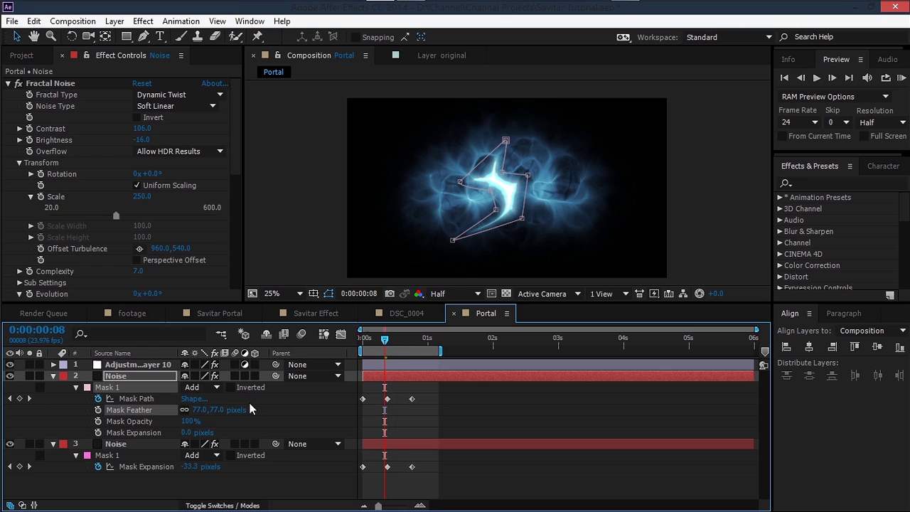
{"action": "left_click_drag", "start_coordinate": [385, 342], "coordinate": [389, 346]}
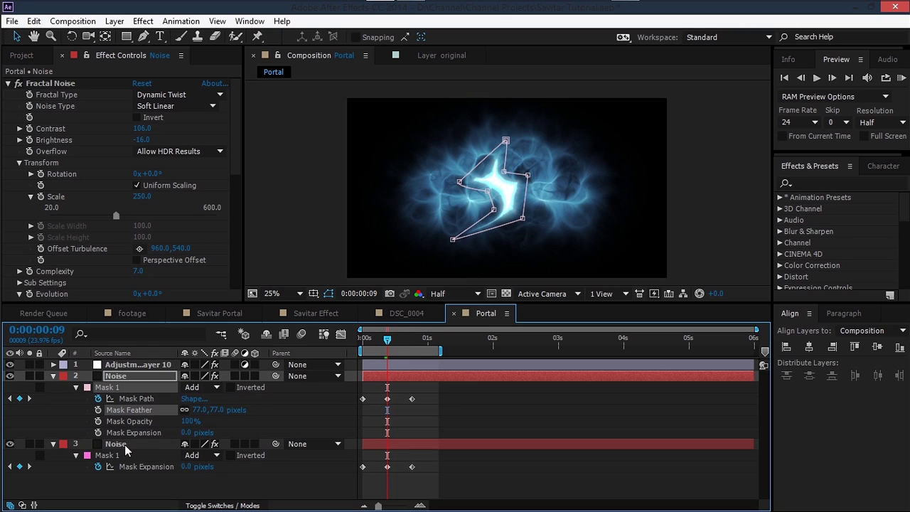
{"action": "left_click", "coordinate": [99, 433]}
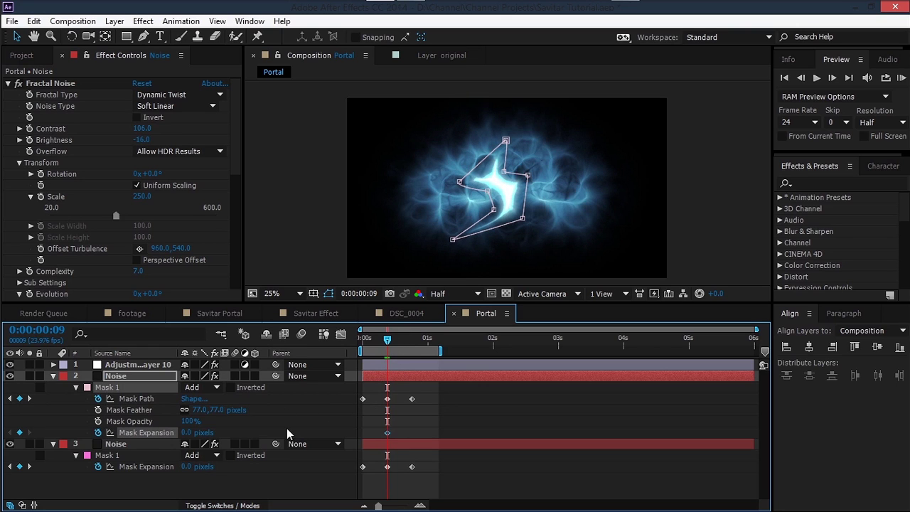
{"action": "key", "text": "F2"}
{"action": "key", "text": "Home"}
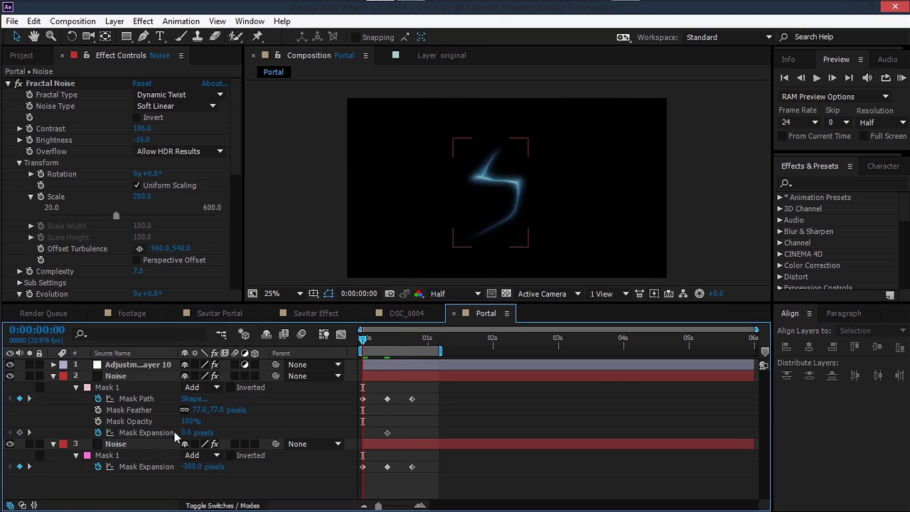
{"action": "left_click", "coordinate": [19, 432]}
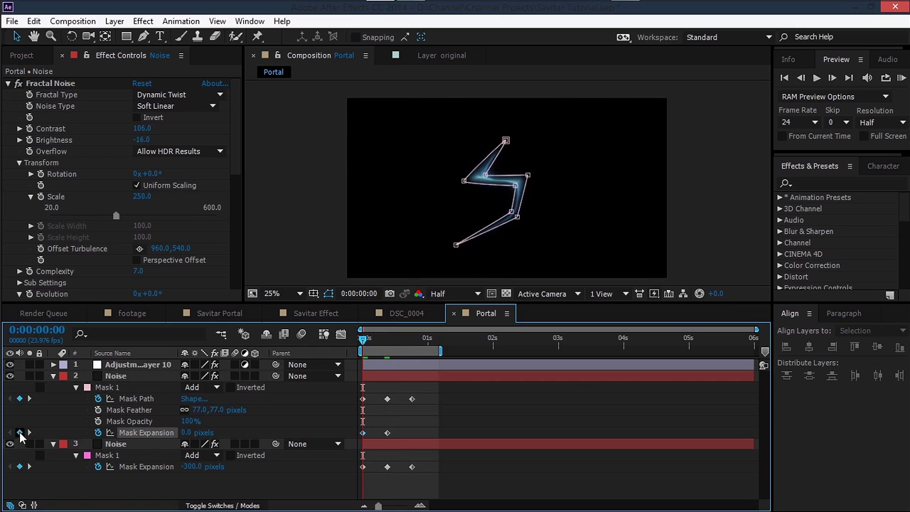
{"action": "left_click", "coordinate": [387, 344]}
{"action": "left_click_drag", "start_coordinate": [188, 431], "coordinate": [214, 432]}
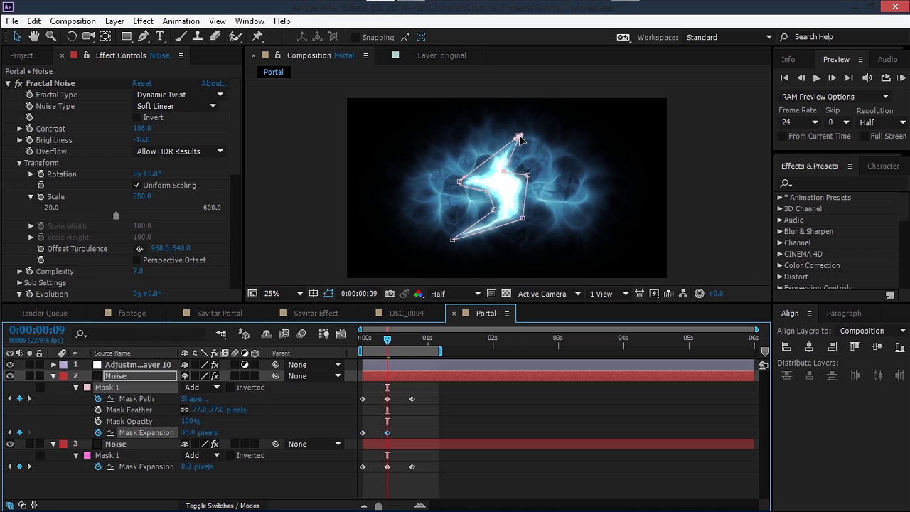
Step: Pull the bolt mask's points outward at 0:00:00:09 and set its feather to 91 pixels
{"action": "left_click_drag", "start_coordinate": [527, 175], "coordinate": [533, 185]}
{"action": "left_click_drag", "start_coordinate": [506, 140], "coordinate": [521, 130]}
{"action": "left_click_drag", "start_coordinate": [502, 194], "coordinate": [532, 190]}
{"action": "left_click", "coordinate": [409, 421]}
Step: Set the bolt mask's expansion to -25 pixels at both 0:00:00:18 and 0:00:00:00
{"action": "left_click_drag", "start_coordinate": [406, 339], "coordinate": [411, 339]}
{"action": "left_click", "coordinate": [192, 433]}
{"action": "type", "text": "0"}
{"action": "key", "text": "Return"}
{"action": "left_click", "coordinate": [191, 432]}
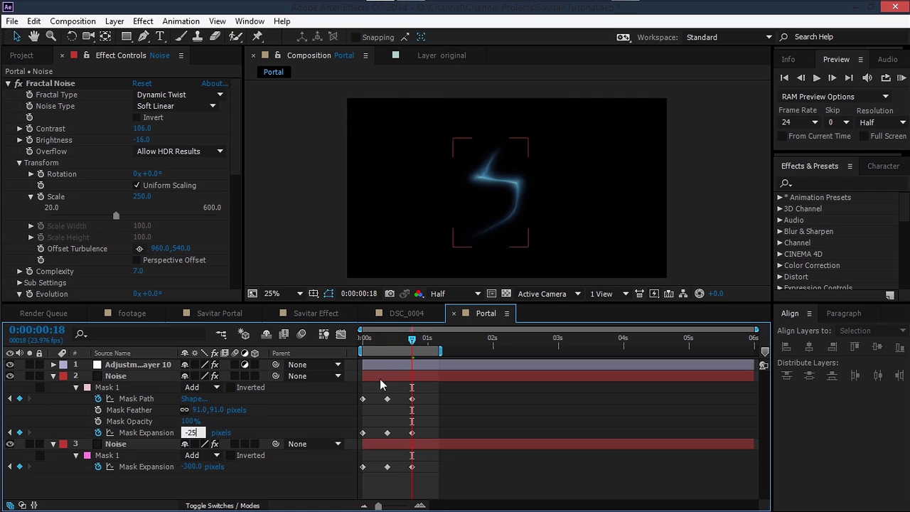
{"action": "type", "text": "-25"}
{"action": "key", "text": "Return"}
{"action": "key", "text": "Home"}
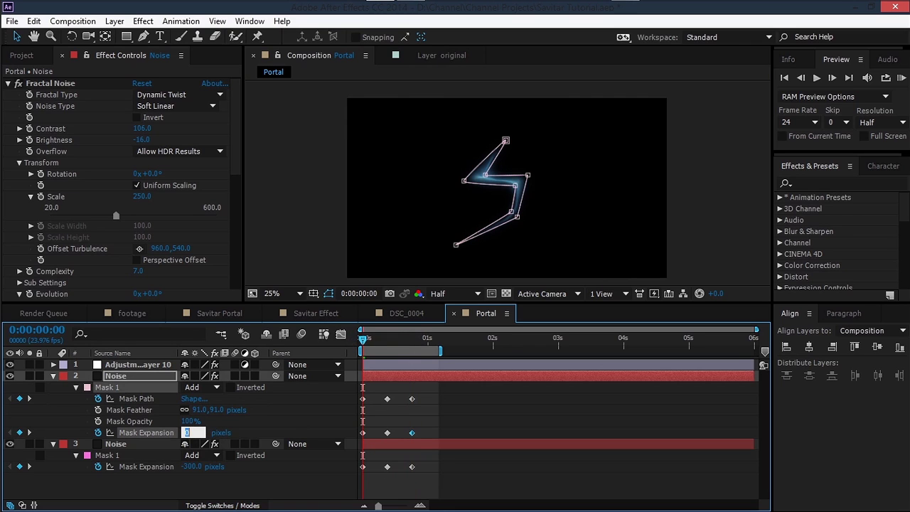
{"action": "left_click", "coordinate": [331, 282]}
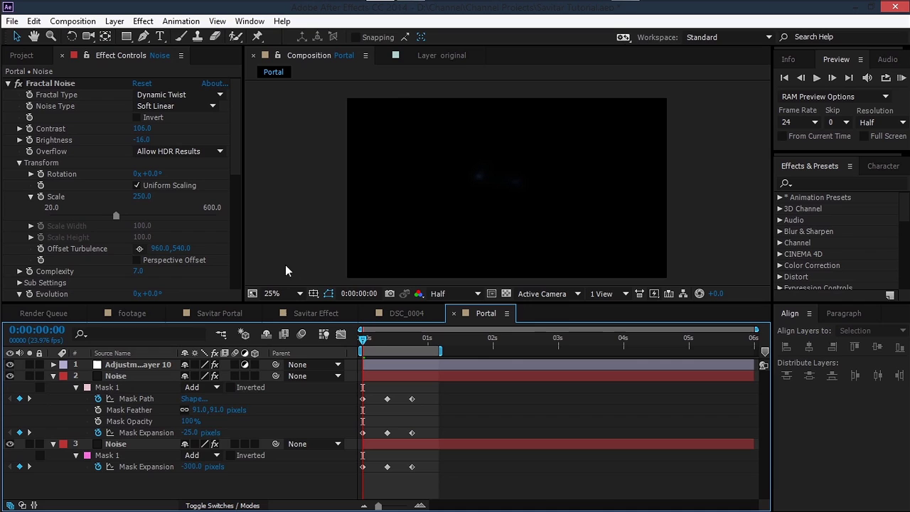
{"action": "key", "text": "Return"}
Step: Set the bolt mask's expansion to -30 pixels at 0:00:00:18 and preview the portal animation
{"action": "left_click_drag", "start_coordinate": [413, 338], "coordinate": [411, 339]}
{"action": "left_click", "coordinate": [189, 433]}
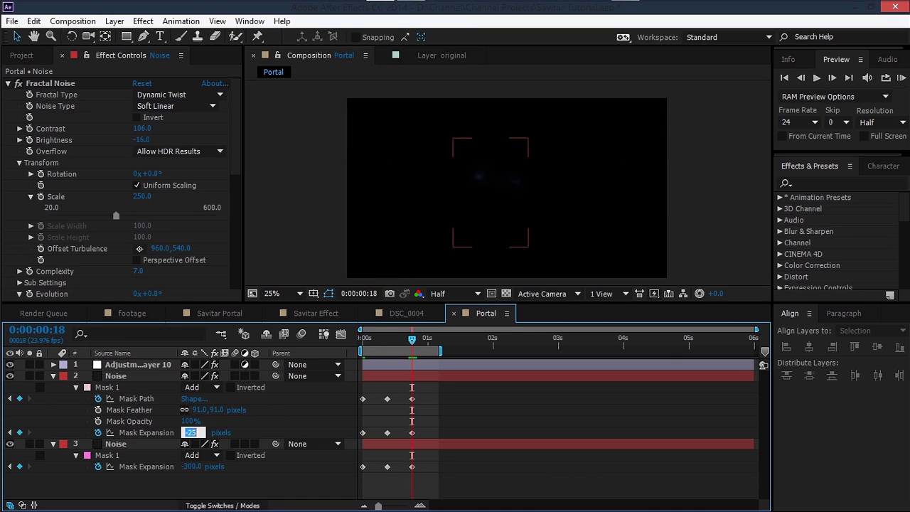
{"action": "key", "text": "Return"}
{"action": "left_click", "coordinate": [326, 250]}
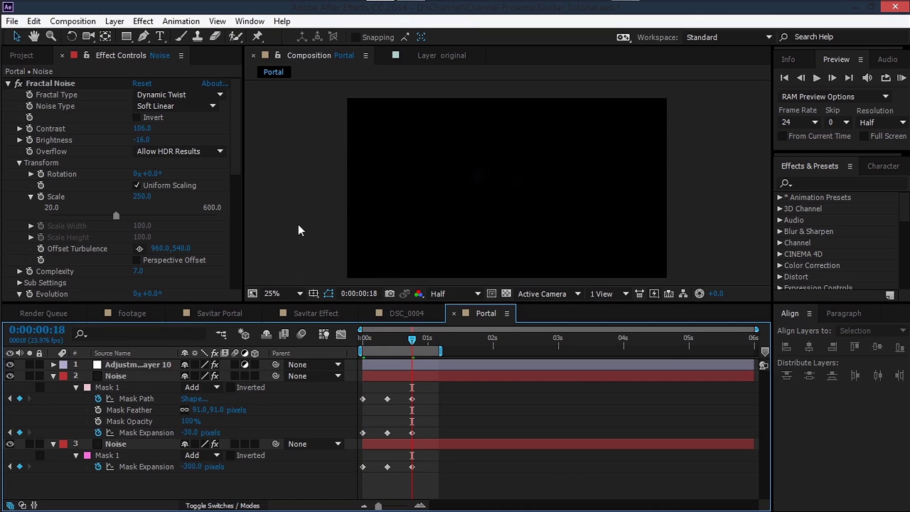
{"action": "key", "text": "KP_0"}
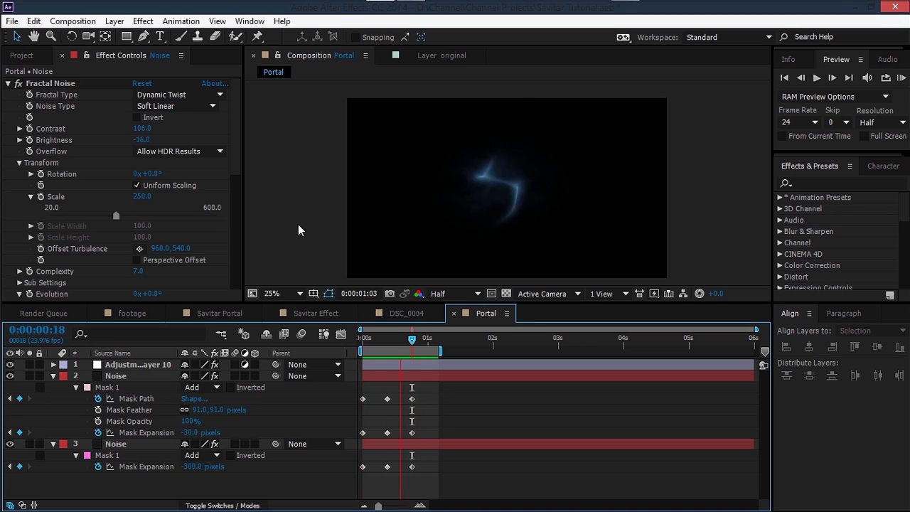
Step: Reshape the lower Noise layer's mask at 0:00:00:09 into a more irregular outline by moving its upper-left and bottom points
{"action": "left_click", "coordinate": [423, 245]}
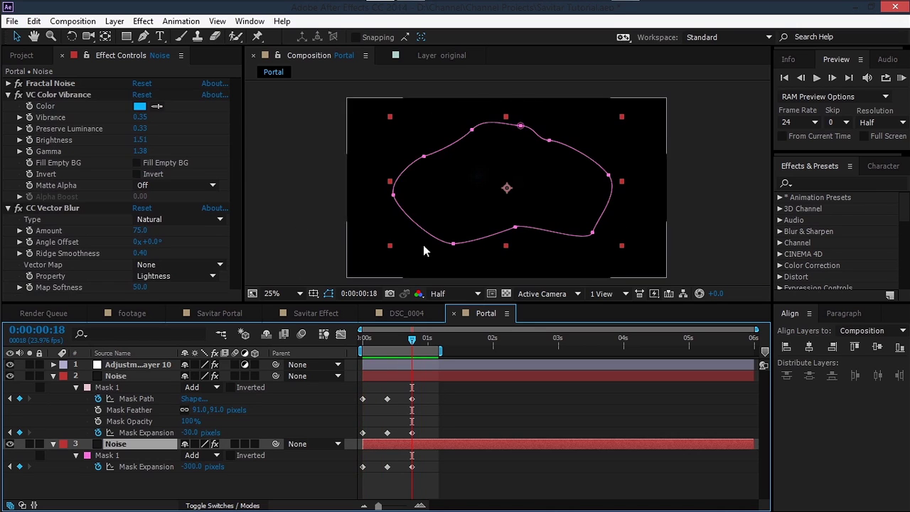
{"action": "left_click_drag", "start_coordinate": [379, 336], "coordinate": [387, 337]}
{"action": "left_click_drag", "start_coordinate": [424, 158], "coordinate": [442, 172]}
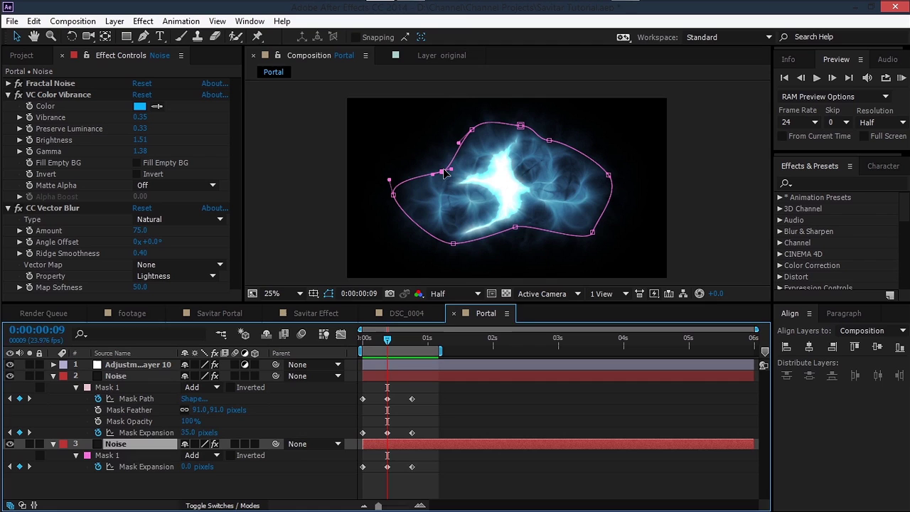
{"action": "left_click_drag", "start_coordinate": [453, 243], "coordinate": [432, 253]}
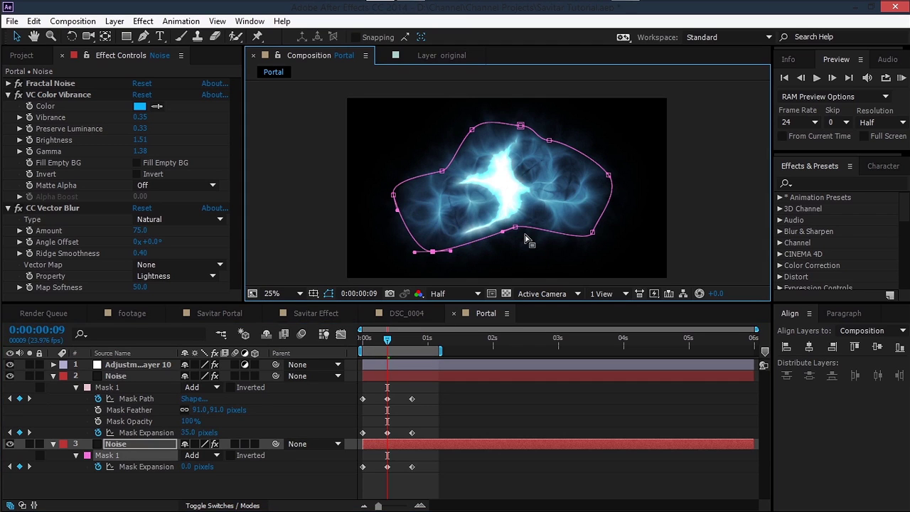
{"action": "left_click_drag", "start_coordinate": [519, 225], "coordinate": [531, 215]}
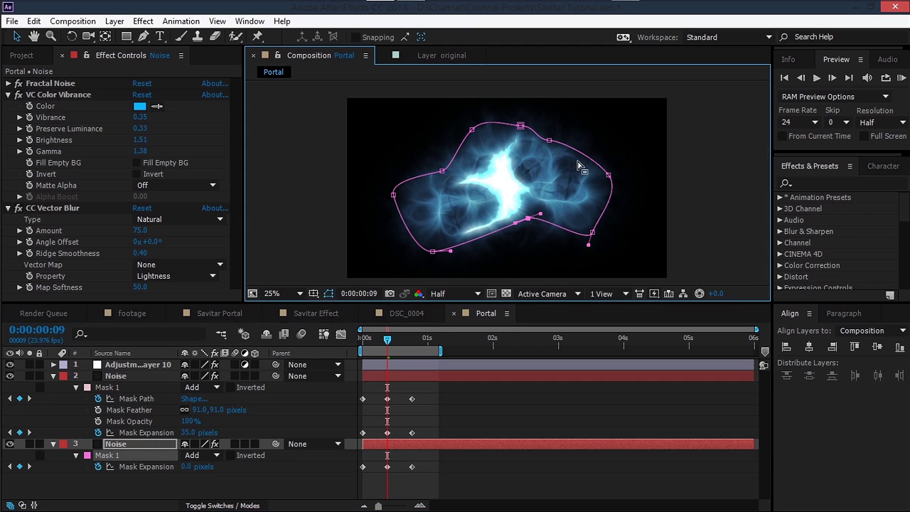
{"action": "left_click", "coordinate": [487, 420]}
Step: Open the DSC_0004 composition
{"action": "left_click", "coordinate": [404, 313]}
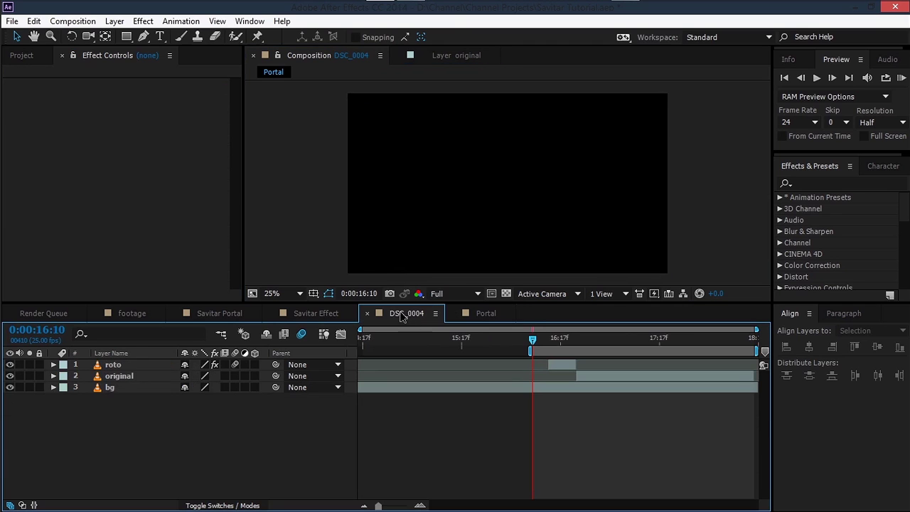
Step: Add the Portal composition to the DSC_0004 timeline between the roto and original layers, starting where roto begins
{"action": "left_click", "coordinate": [22, 56]}
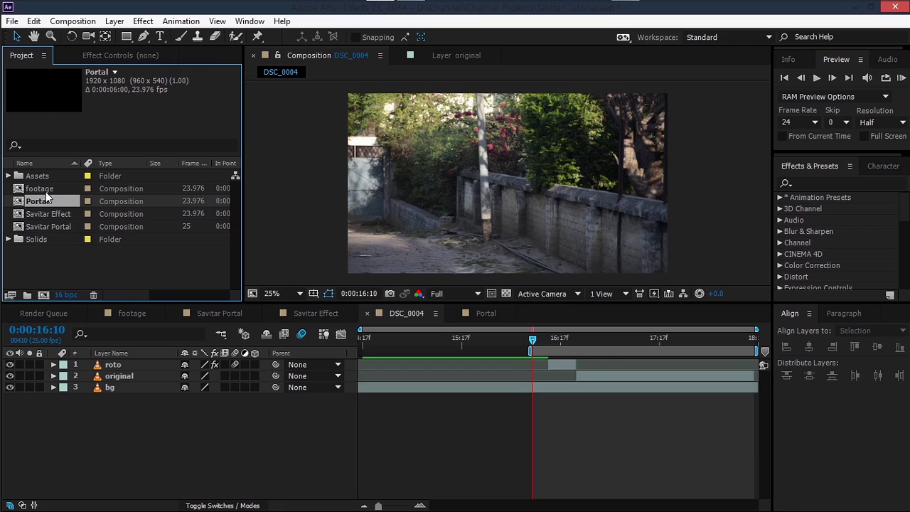
{"action": "left_click_drag", "start_coordinate": [50, 204], "coordinate": [549, 369]}
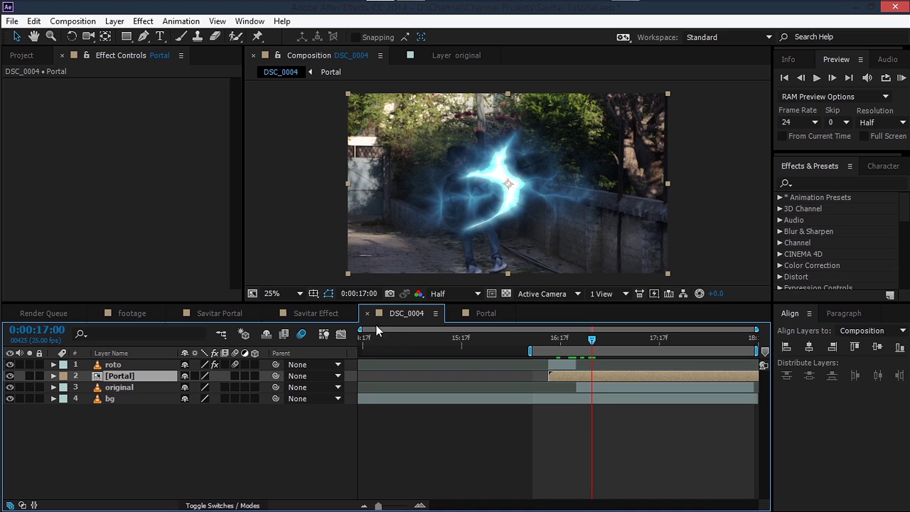
Step: Open the Portal composition and turn on Matte Alpha in the lower Noise layer's VC Color Vibrance effect
{"action": "double_click", "coordinate": [126, 375]}
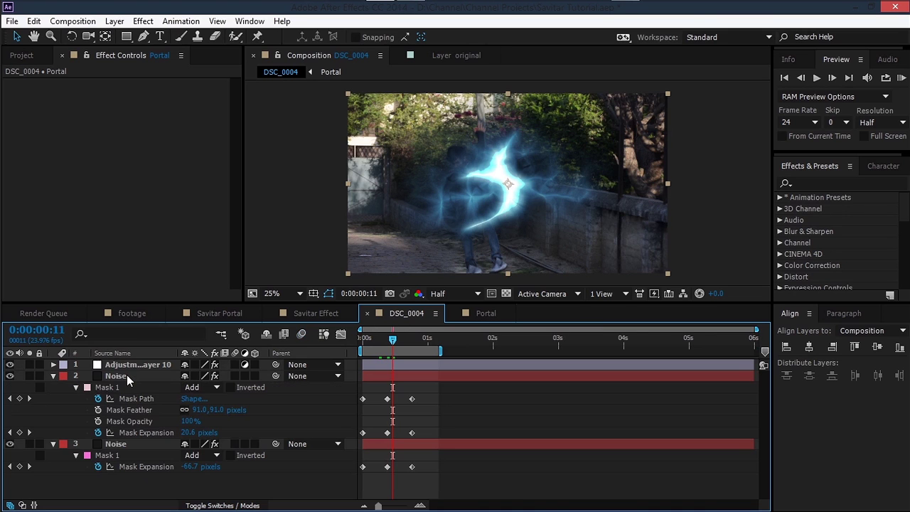
{"action": "left_click", "coordinate": [127, 377]}
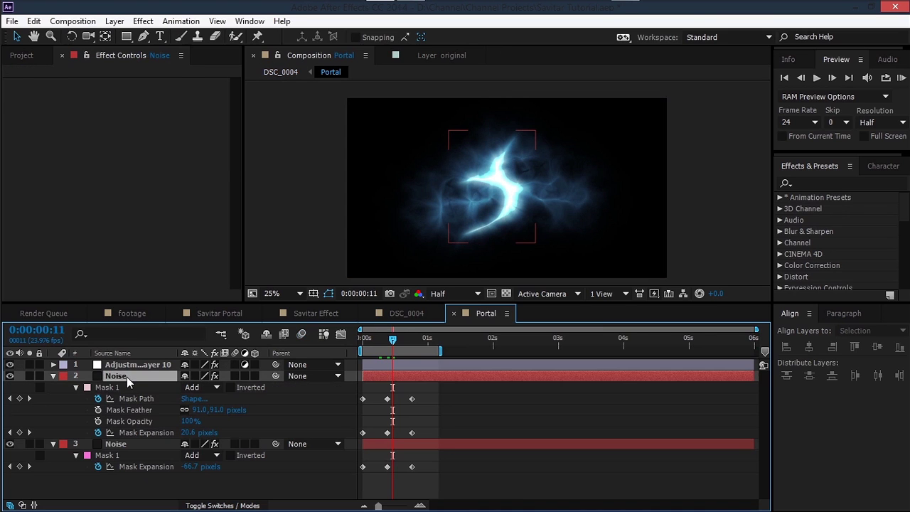
{"action": "left_click", "coordinate": [123, 442]}
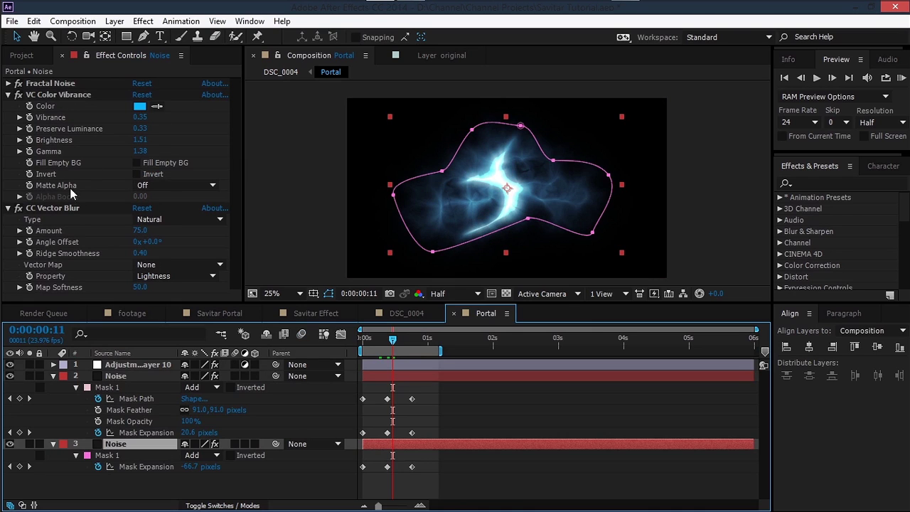
{"action": "left_click", "coordinate": [158, 186]}
{"action": "left_click", "coordinate": [157, 211]}
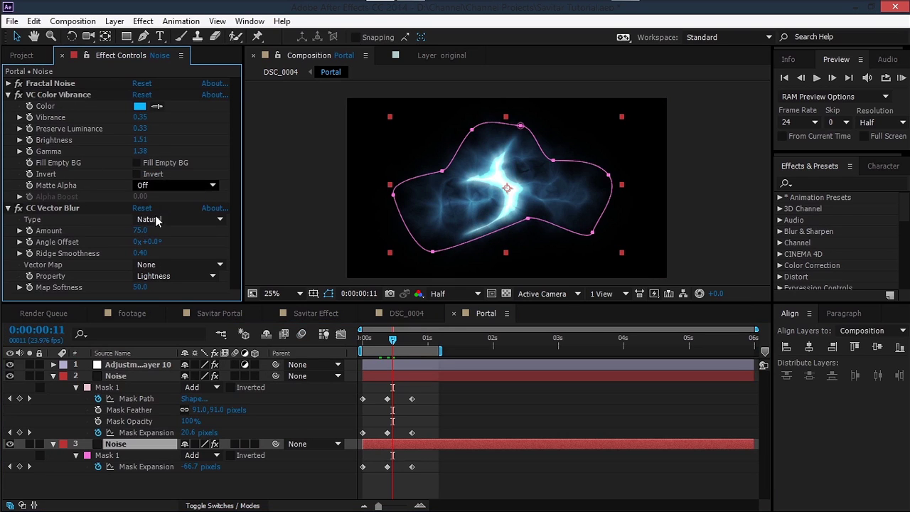
Step: Turn on Matte Alpha in the upper Noise layer's VC Color Vibrance effect and adjust the effect's brightness
{"action": "left_click", "coordinate": [118, 376]}
{"action": "scroll", "coordinate": [118, 213], "scroll_direction": "down", "scroll_amount": 5}
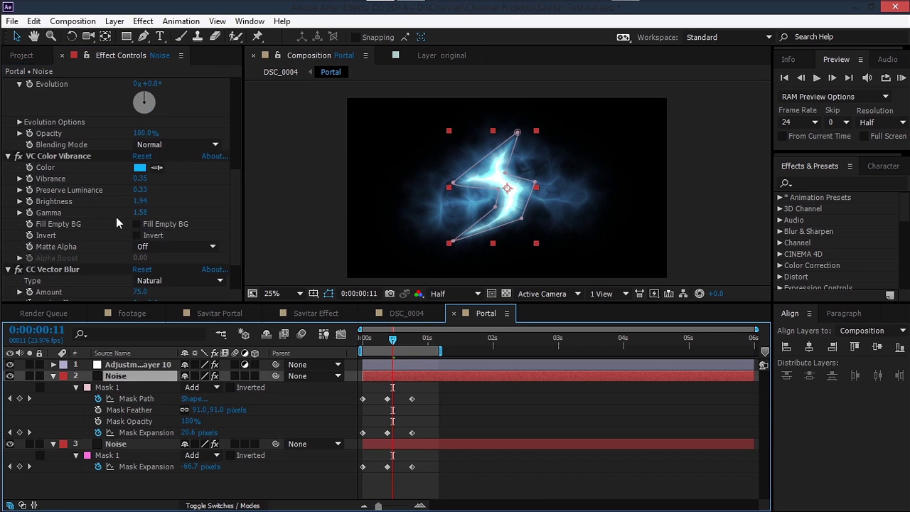
{"action": "left_click", "coordinate": [158, 247]}
{"action": "left_click", "coordinate": [160, 277]}
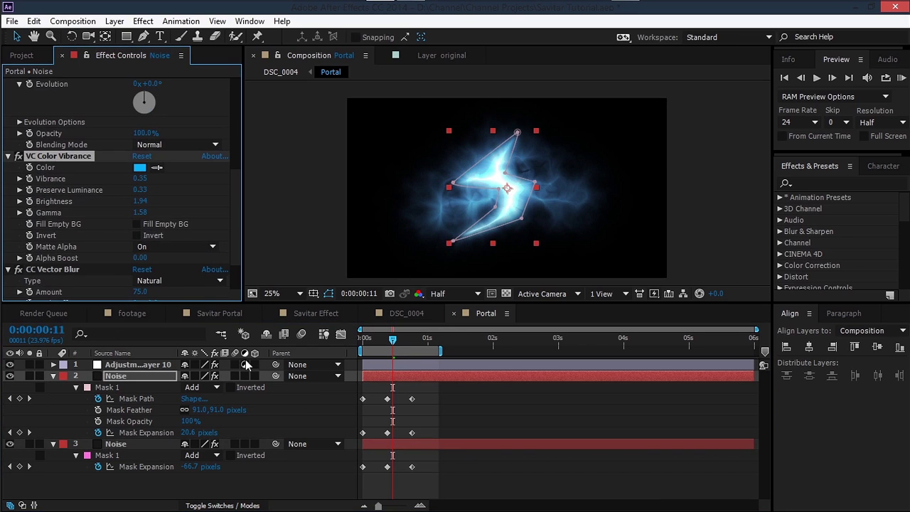
{"action": "left_click", "coordinate": [300, 401]}
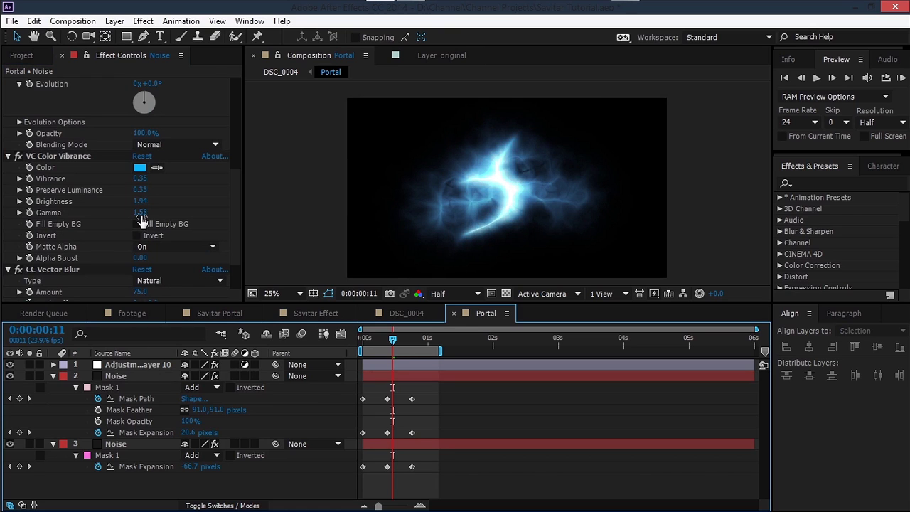
{"action": "left_click_drag", "start_coordinate": [141, 202], "coordinate": [138, 220]}
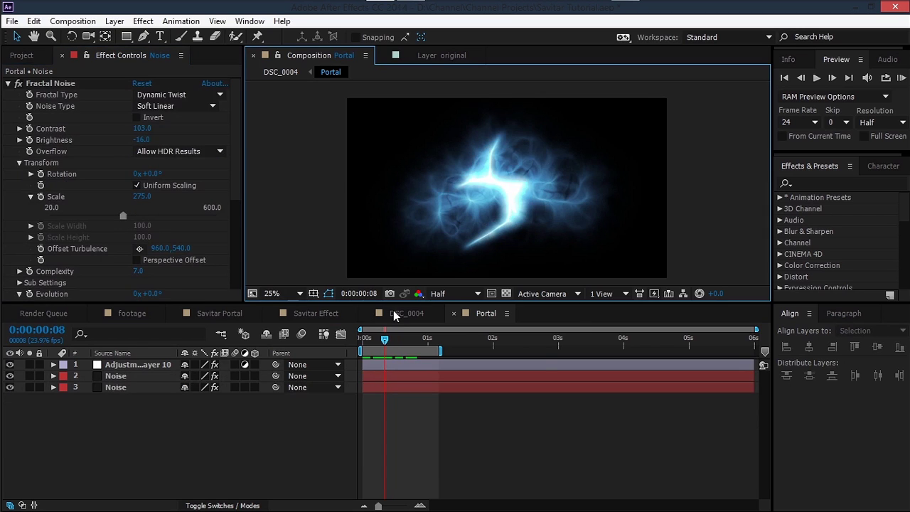
Step: Return to DSC_0004, preview the portal over the footage, and move the Portal layer onto the jumping man
{"action": "left_click", "coordinate": [394, 313]}
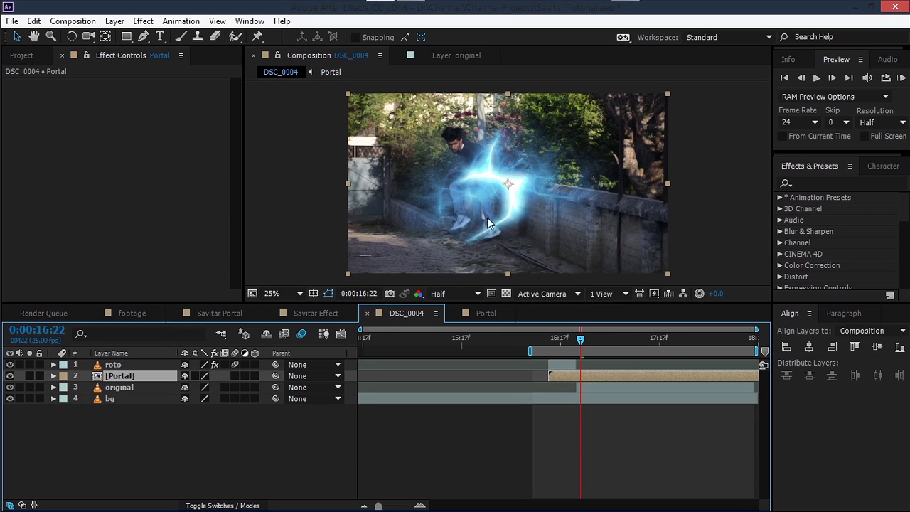
{"action": "left_click", "coordinate": [564, 344]}
{"action": "key", "text": "space"}
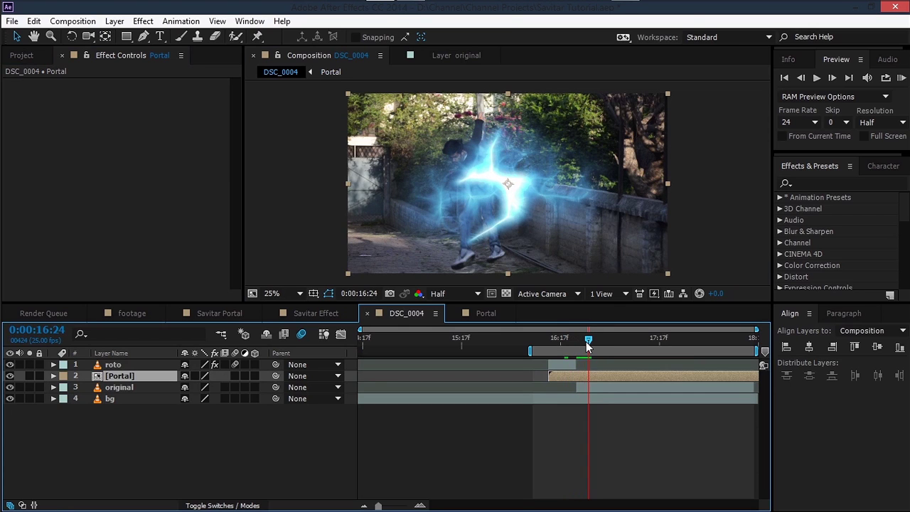
{"action": "left_click_drag", "start_coordinate": [588, 346], "coordinate": [581, 342]}
{"action": "left_click_drag", "start_coordinate": [512, 224], "coordinate": [475, 195]}
{"action": "left_click_drag", "start_coordinate": [585, 340], "coordinate": [577, 346]}
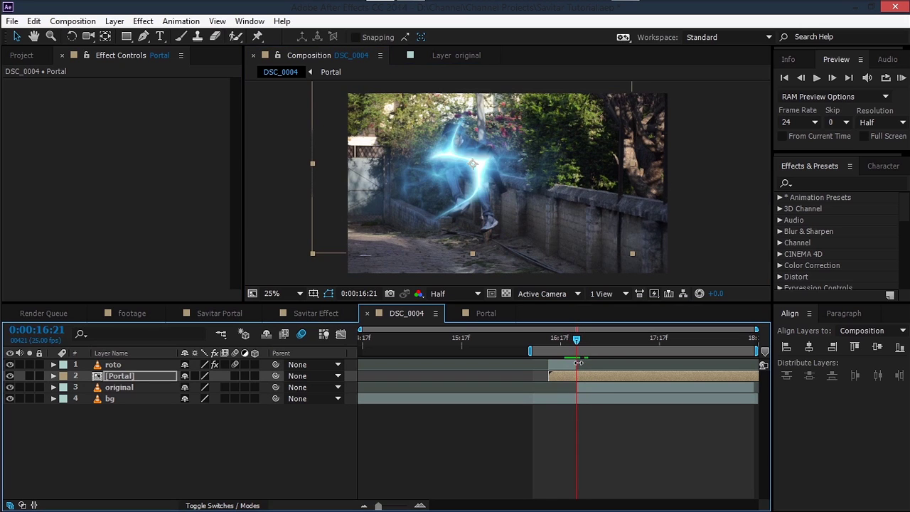
Step: Time-stretch the Portal layer with a stretch factor of 60 and go to the start of the roto clip
{"action": "right_click", "coordinate": [568, 375]}
{"action": "mouse_move", "coordinate": [682, 156]}
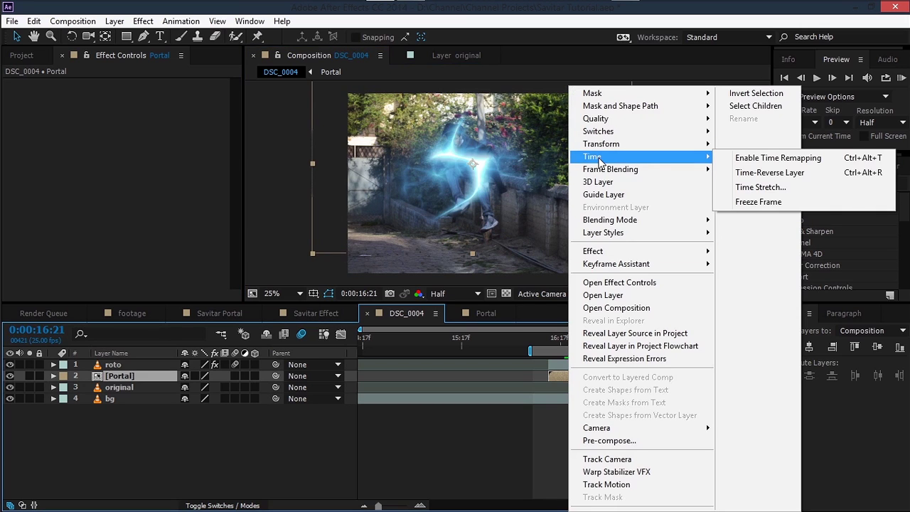
{"action": "left_click", "coordinate": [760, 187]}
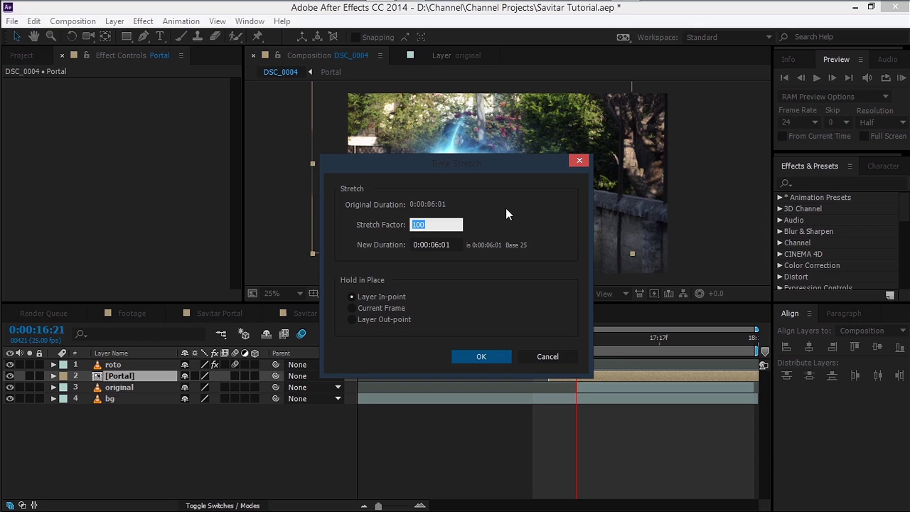
{"action": "type", "text": "60"}
{"action": "key", "text": "Return"}
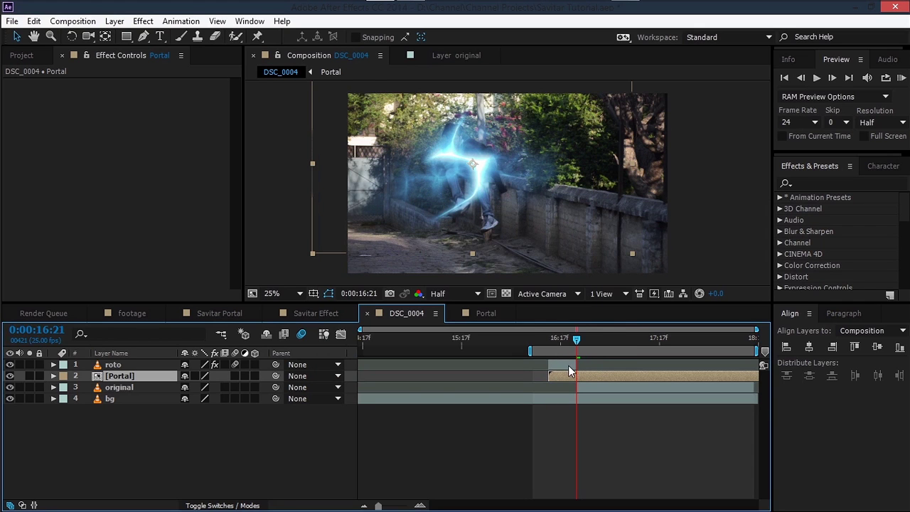
{"action": "left_click_drag", "start_coordinate": [548, 343], "coordinate": [552, 342]}
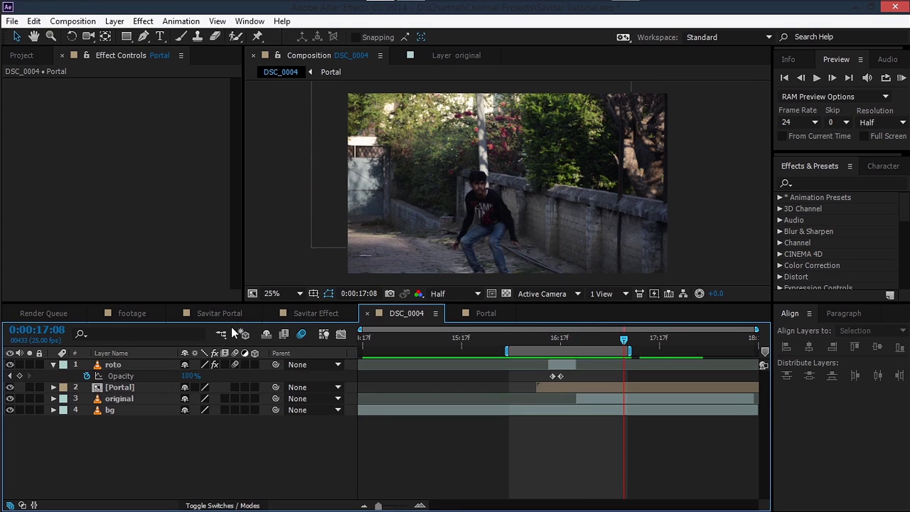
Step: Copy Adjustment Layers 1 and 2 from the footage composition into DSC_0004, place them directly below the Portal layer, and preview
{"action": "left_click", "coordinate": [132, 312]}
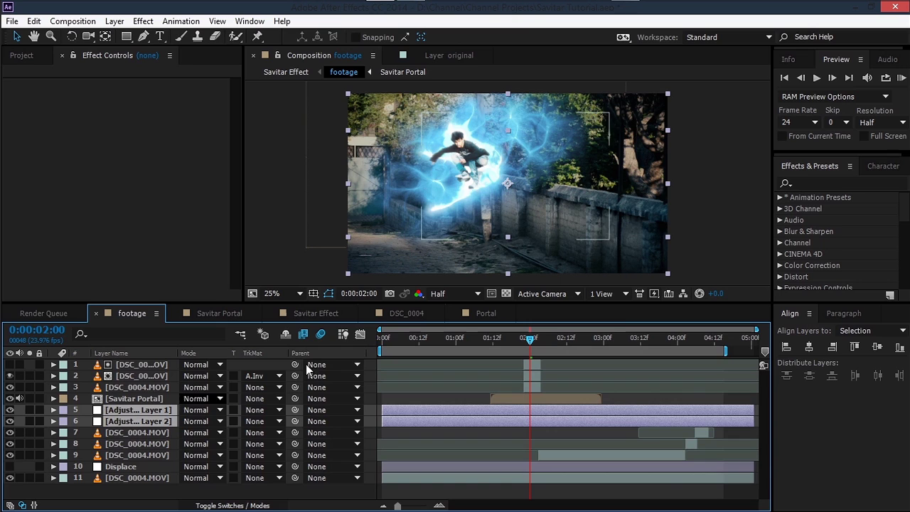
{"action": "left_click", "coordinate": [416, 314]}
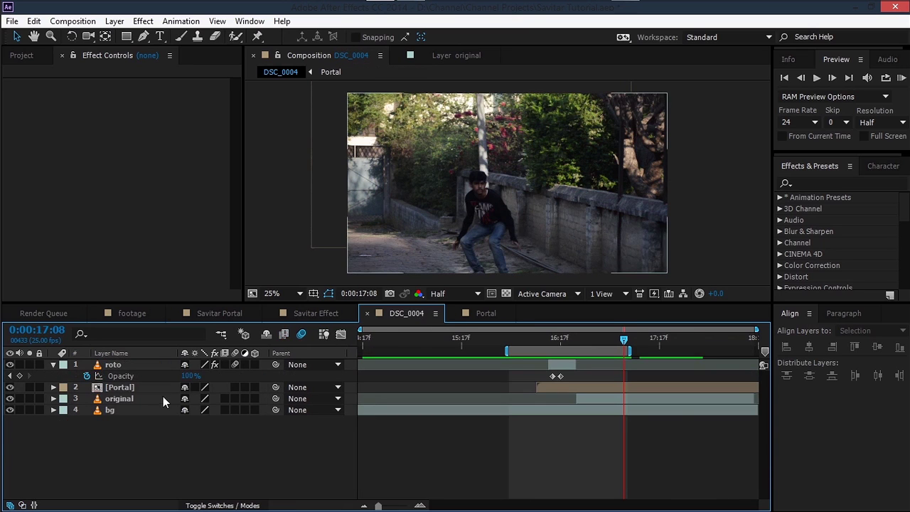
{"action": "key", "text": "ctrl+v"}
{"action": "left_click_drag", "start_coordinate": [130, 376], "coordinate": [126, 427]}
{"action": "left_click", "coordinate": [126, 441]}
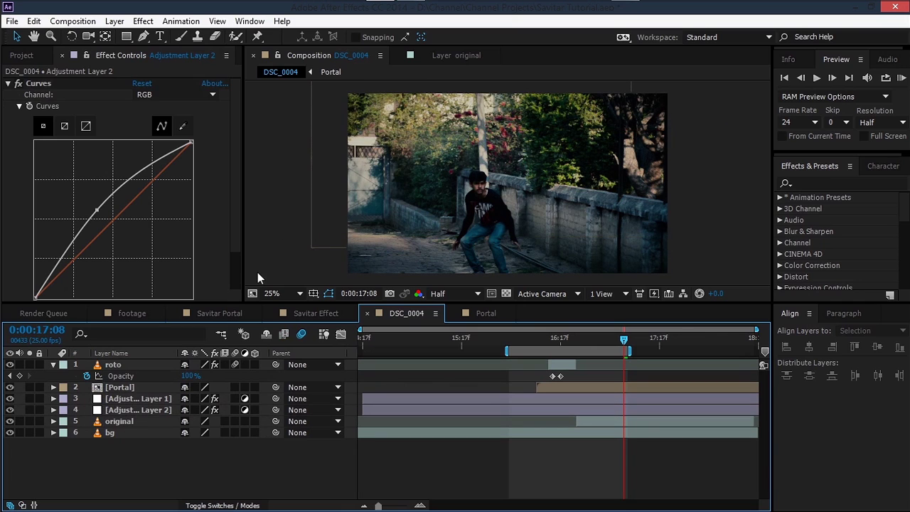
{"action": "key", "text": "KP_0"}
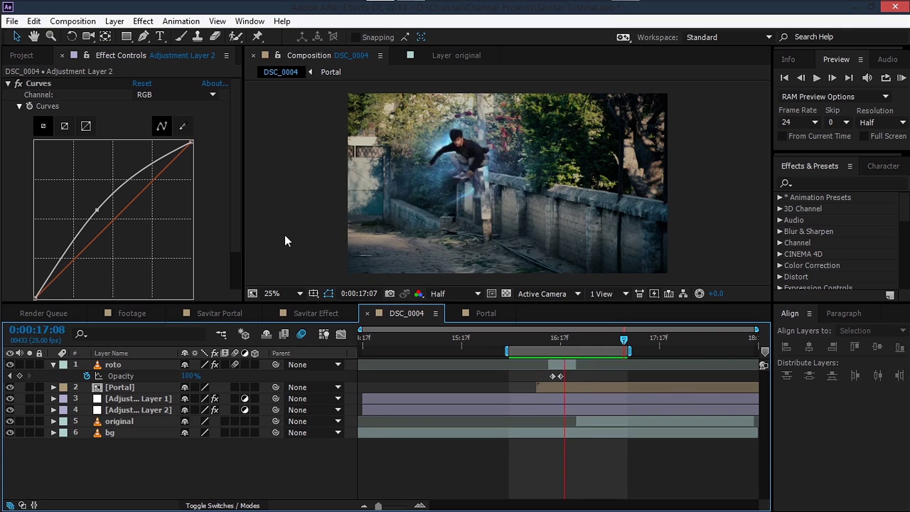
{"action": "key", "text": "space"}
Step: Apply Curves to the Portal layer at 0:00:16:17 and pull the RGB curve down at the midtones and shadows
{"action": "left_click_drag", "start_coordinate": [623, 339], "coordinate": [560, 348]}
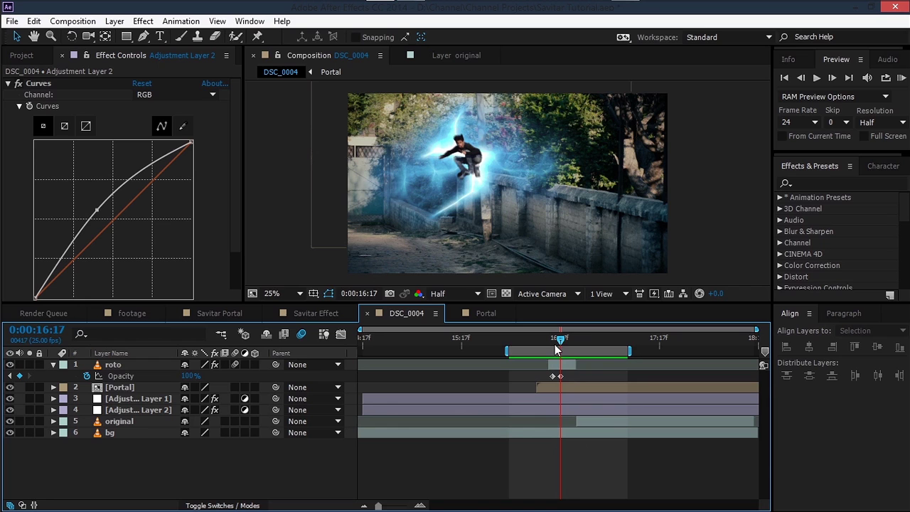
{"action": "left_click", "coordinate": [142, 388]}
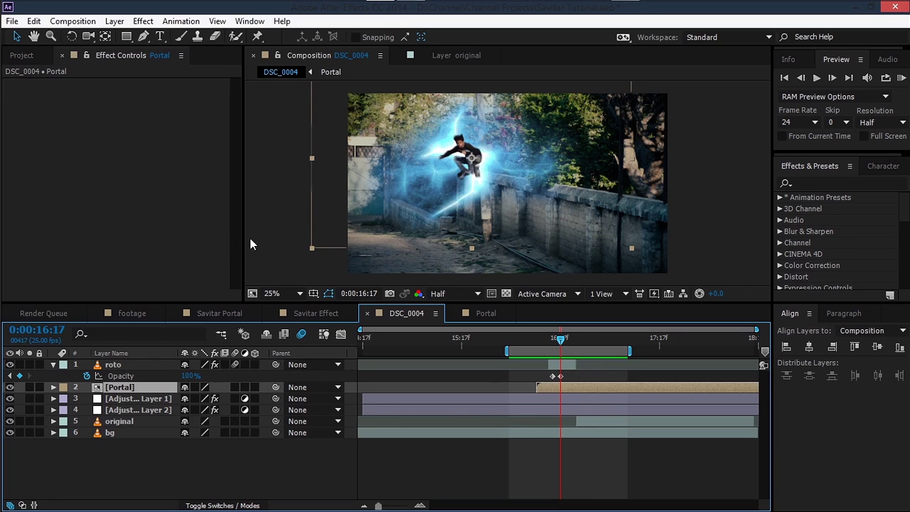
{"action": "left_click", "coordinate": [142, 21]}
{"action": "mouse_move", "coordinate": [199, 158]}
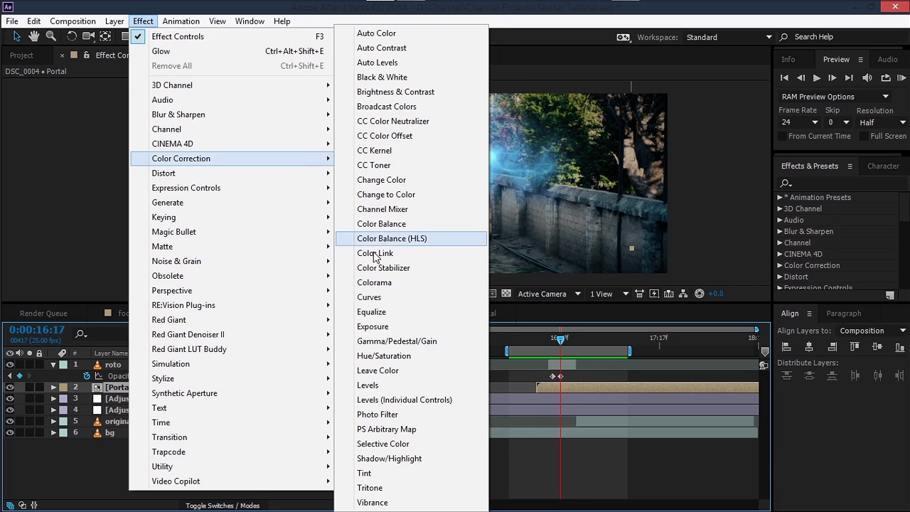
{"action": "left_click", "coordinate": [369, 302]}
{"action": "left_click_drag", "start_coordinate": [129, 206], "coordinate": [130, 218]}
{"action": "left_click_drag", "start_coordinate": [101, 251], "coordinate": [98, 256]}
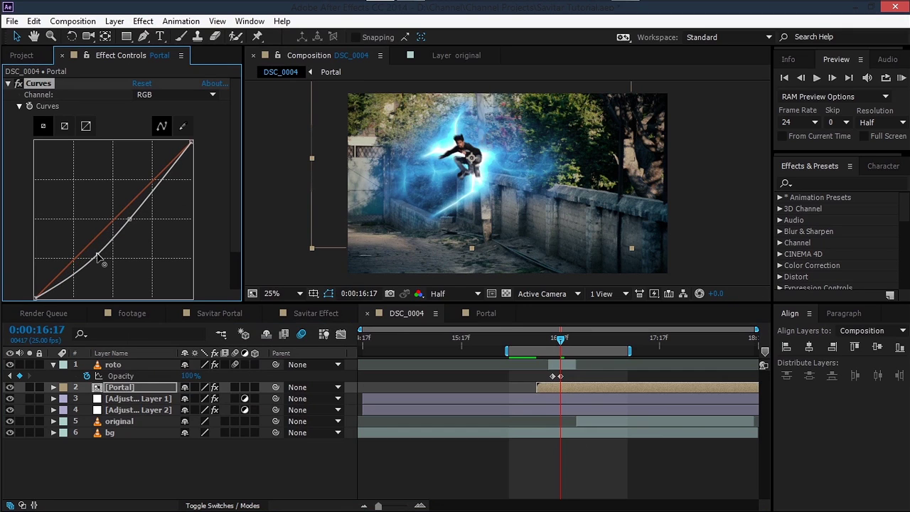
Step: Raise the midtones of the blue channel in the Portal layer's Curves effect and preview the composition
{"action": "left_click", "coordinate": [149, 95]}
{"action": "left_click", "coordinate": [156, 122]}
{"action": "left_click", "coordinate": [149, 95]}
{"action": "left_click", "coordinate": [156, 145]}
{"action": "mouse_move", "coordinate": [114, 228]}
{"action": "left_mouse_down"}
{"action": "mouse_move", "coordinate": [112, 203]}
{"action": "mouse_move", "coordinate": [114, 213]}
{"action": "left_mouse_up"}
{"action": "left_click", "coordinate": [150, 94]}
{"action": "left_click", "coordinate": [156, 133]}
{"action": "left_click", "coordinate": [8, 84]}
{"action": "key", "text": "space"}
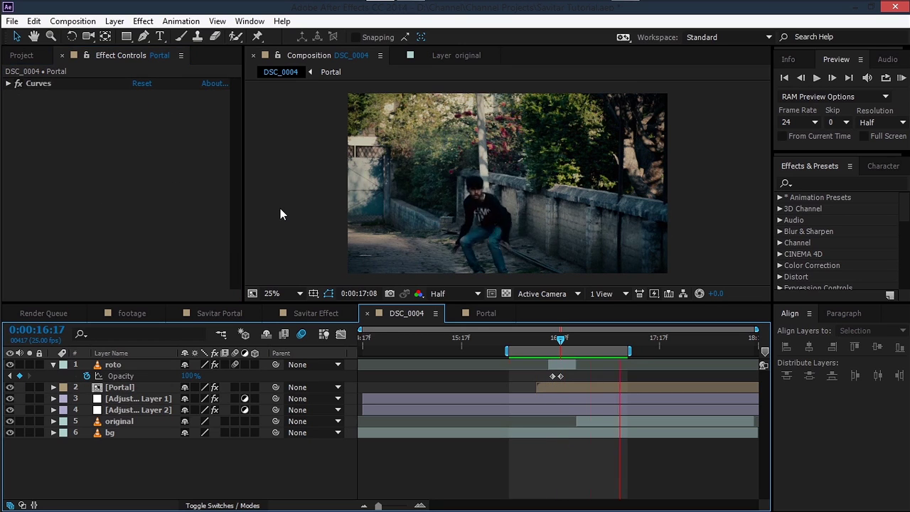